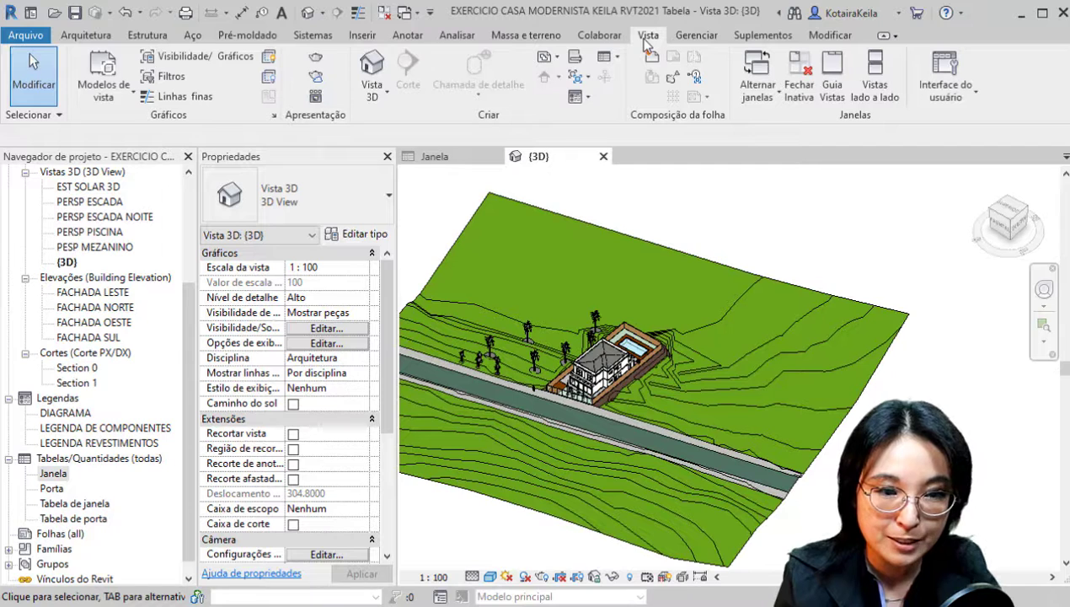
# Step: Tile the 3D view and the Janela schedule side by side
pyautogui.click(873, 90)
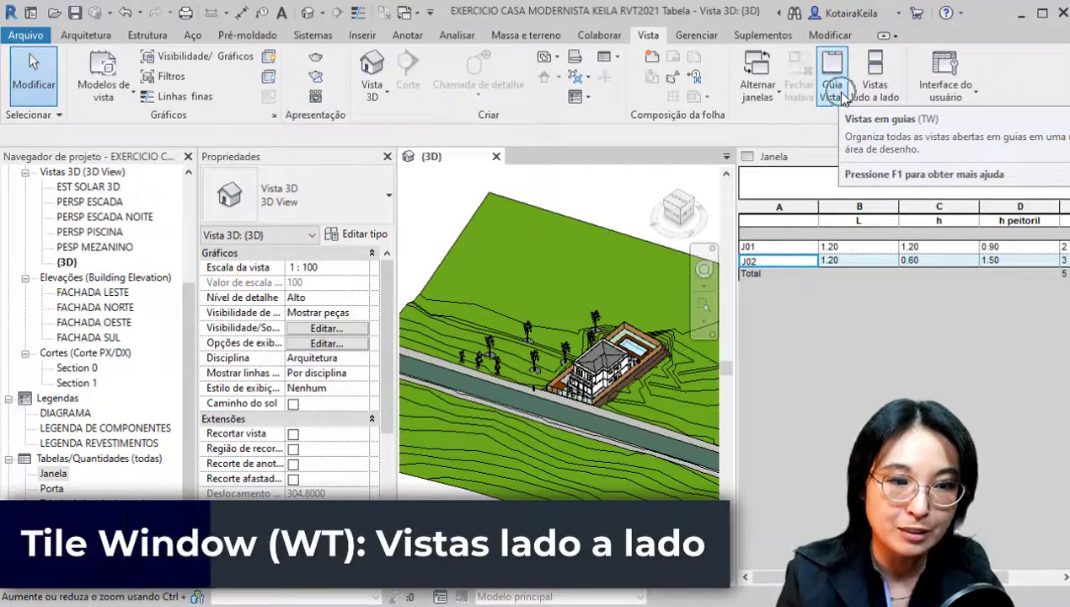
pyautogui.click(833, 88)
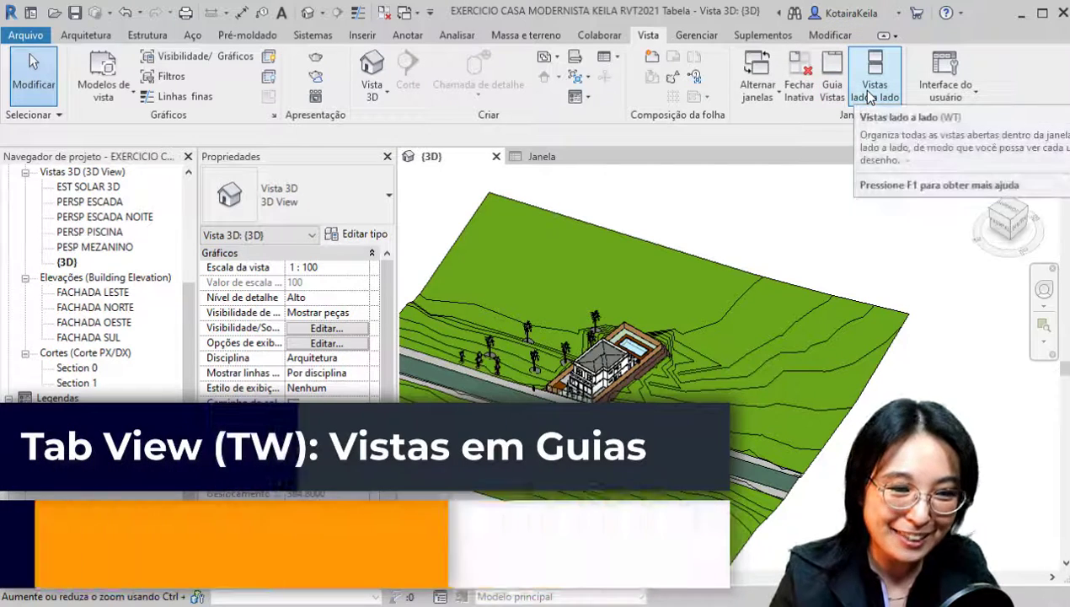
pyautogui.click(872, 88)
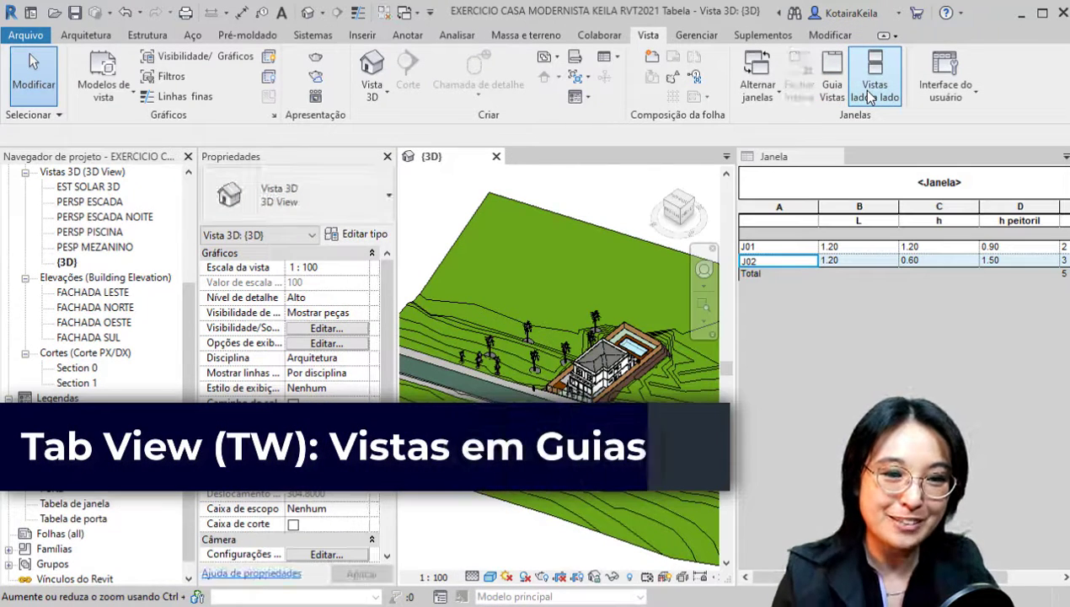
# Step: Narrow the type mark, L and h columns of the Janela schedule so that all its columns fit
pyautogui.scroll(3, 617, 347)
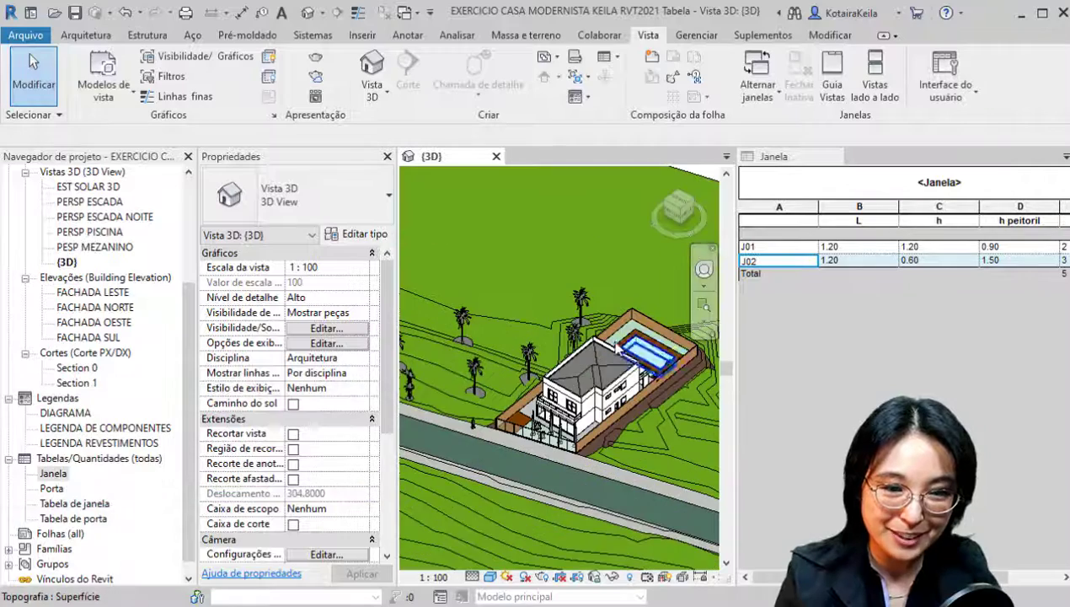
pyautogui.press('ctrl')
pyautogui.moveTo(606, 369); pyautogui.dragTo(543, 390, button='middle')
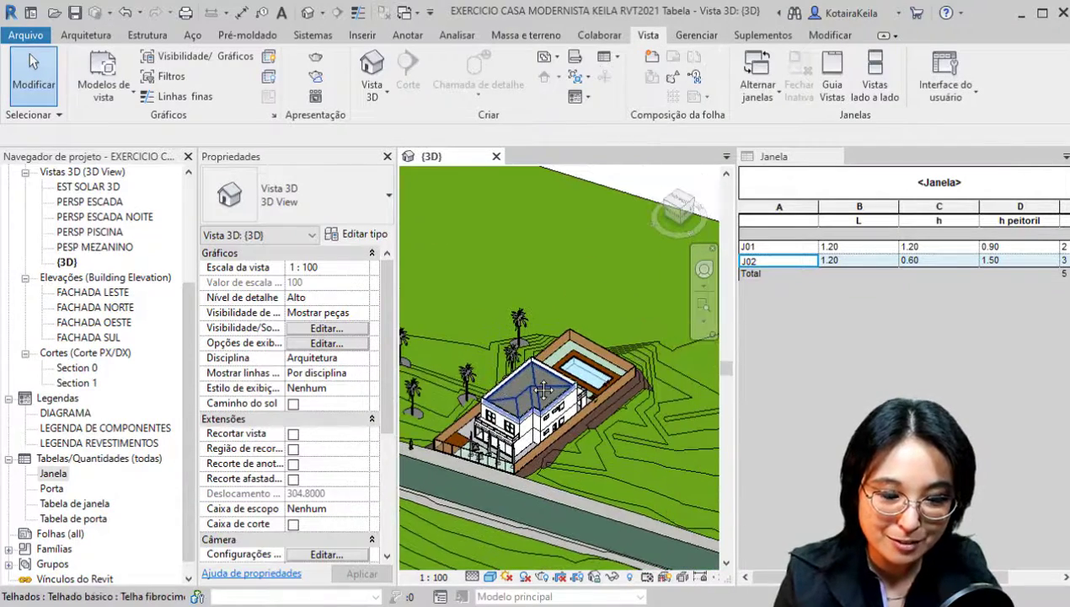
pyautogui.scroll(10, 543, 390)
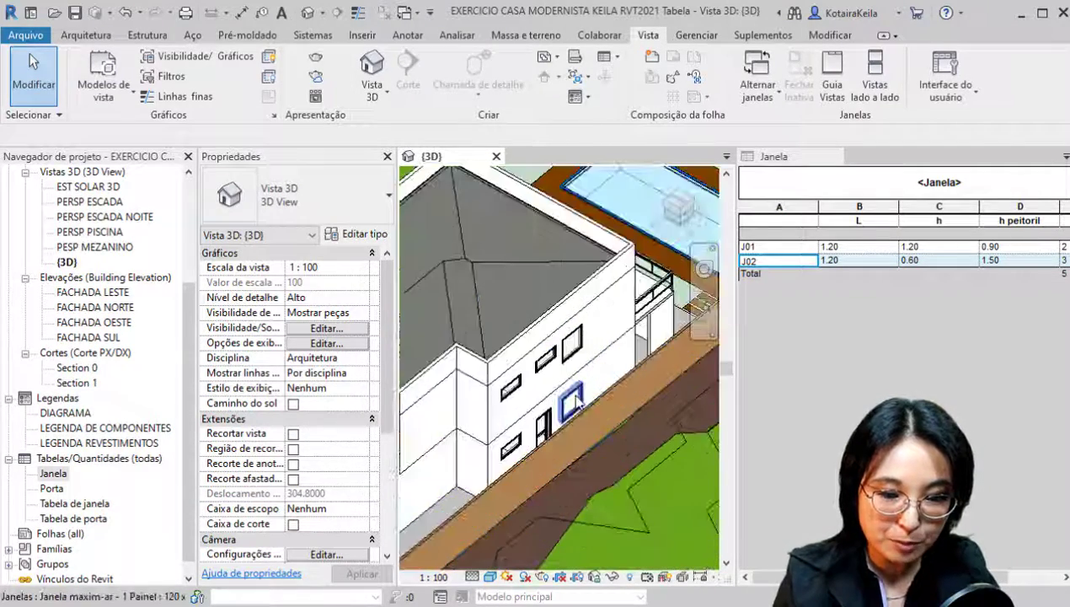
pyautogui.moveTo(612, 412); pyautogui.dragTo(608, 413, button='middle')
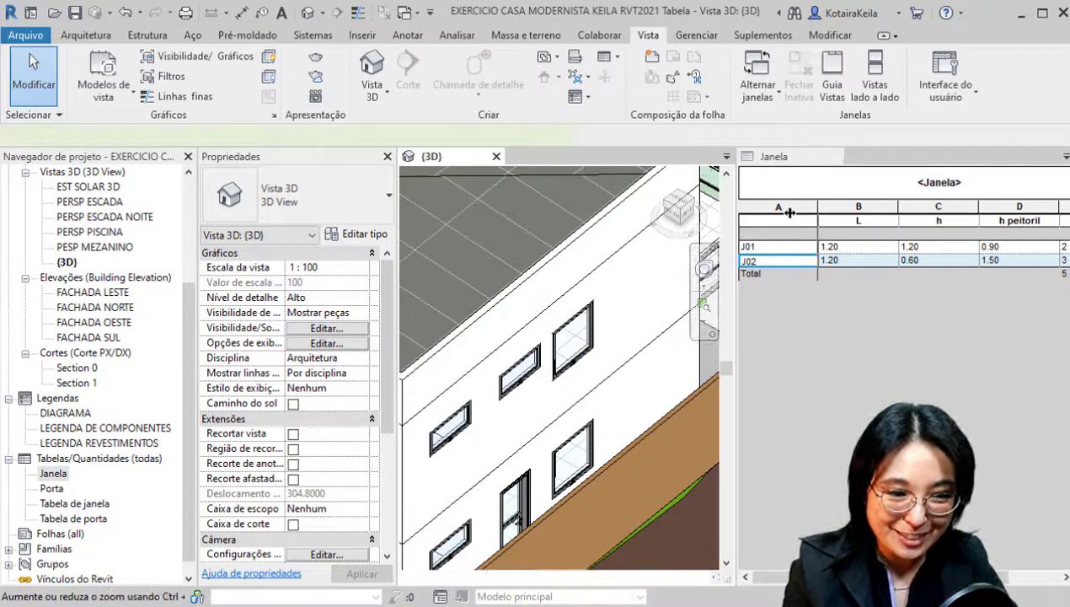
pyautogui.click(854, 207)
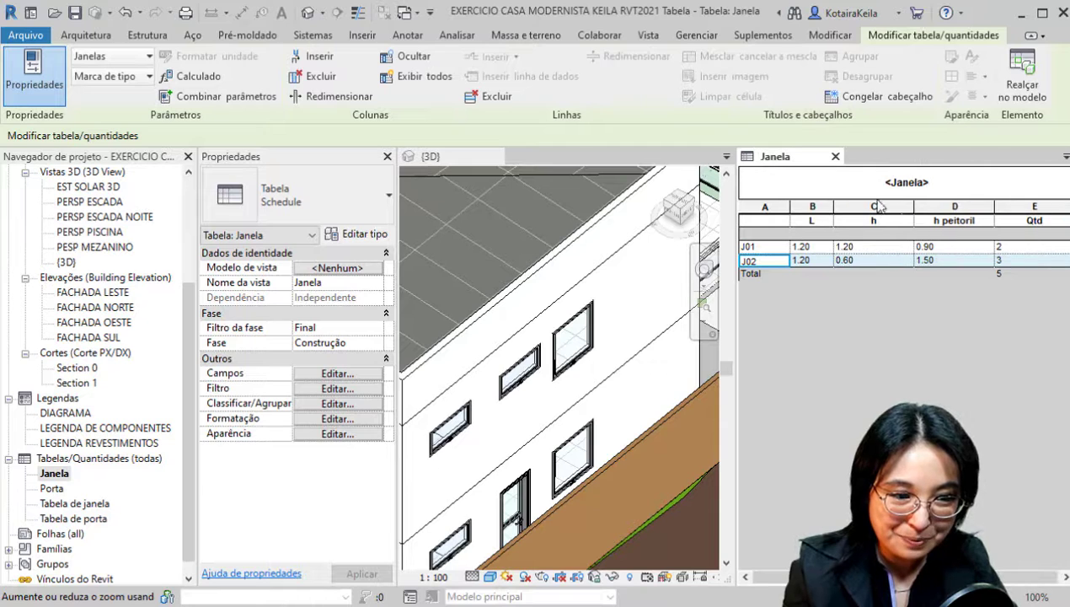
pyautogui.moveTo(915, 206); pyautogui.dragTo(883, 210)
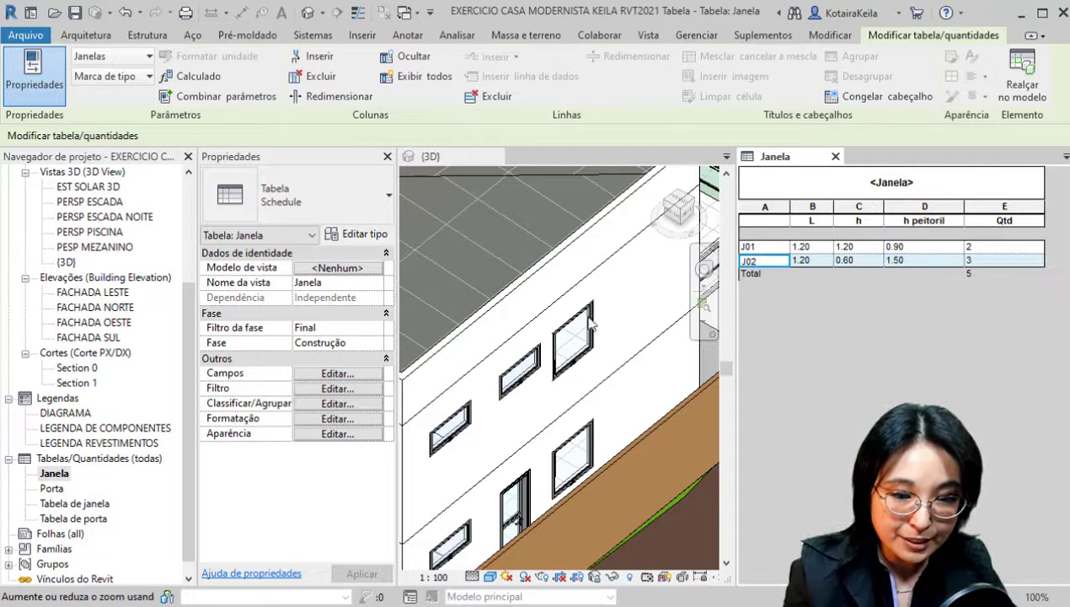
# Step: Copy the upper-floor 120 x 120 window along the side wall towards the pool, leaving a gap of about 0.97 m
pyautogui.click(583, 356)
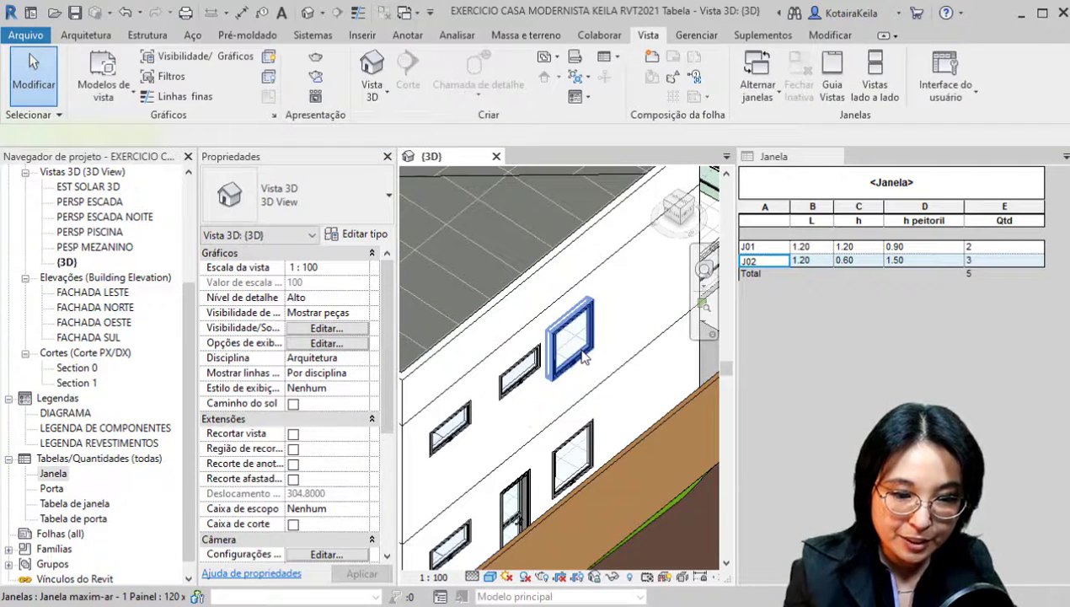
pyautogui.click(584, 357)
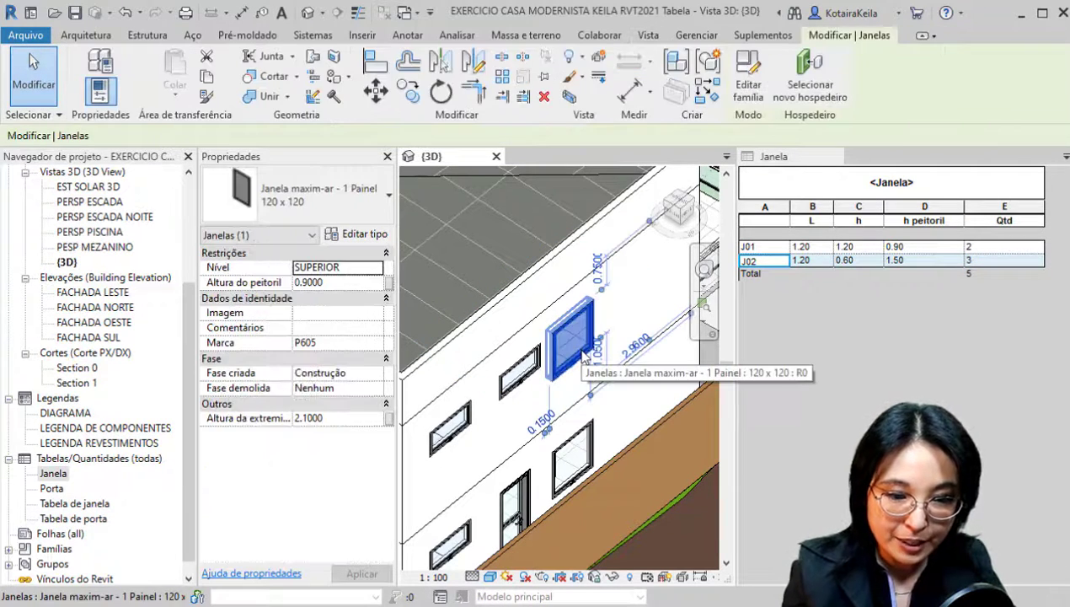
pyautogui.click(412, 94)
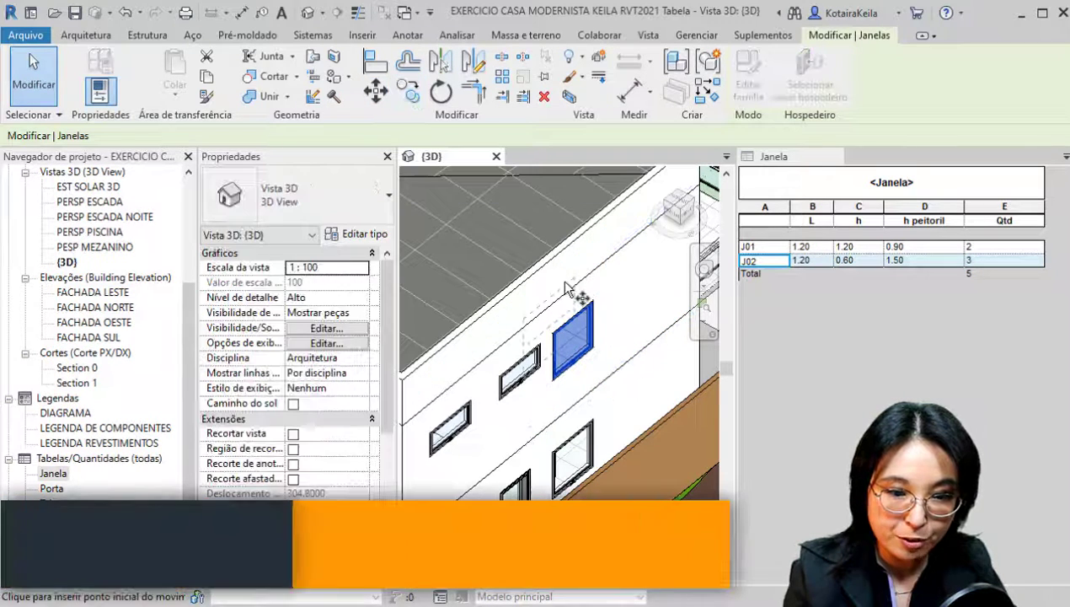
pyautogui.click(569, 291)
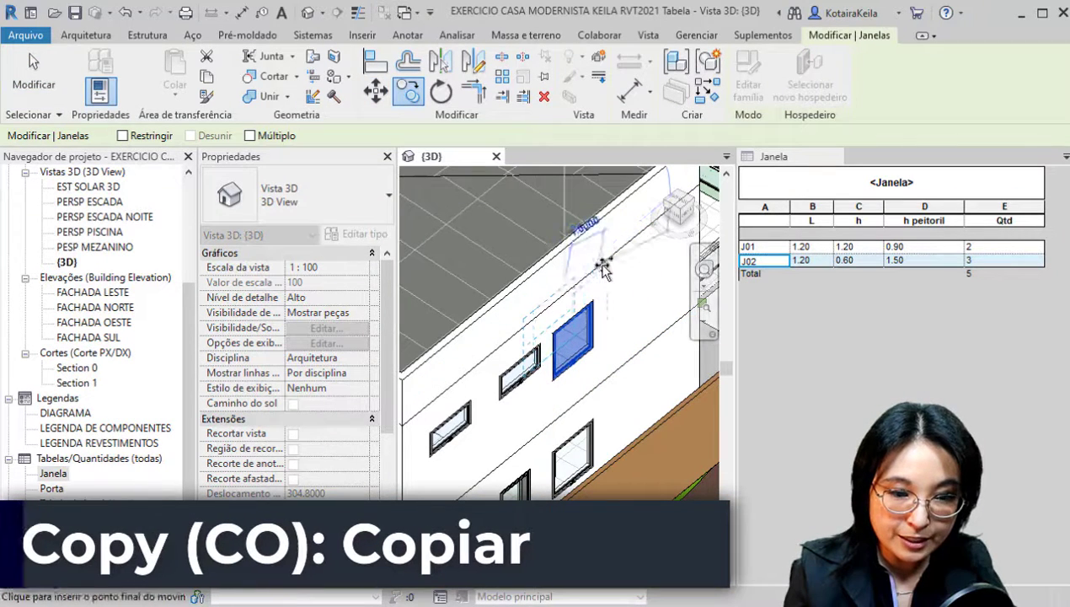
pyautogui.click(637, 235)
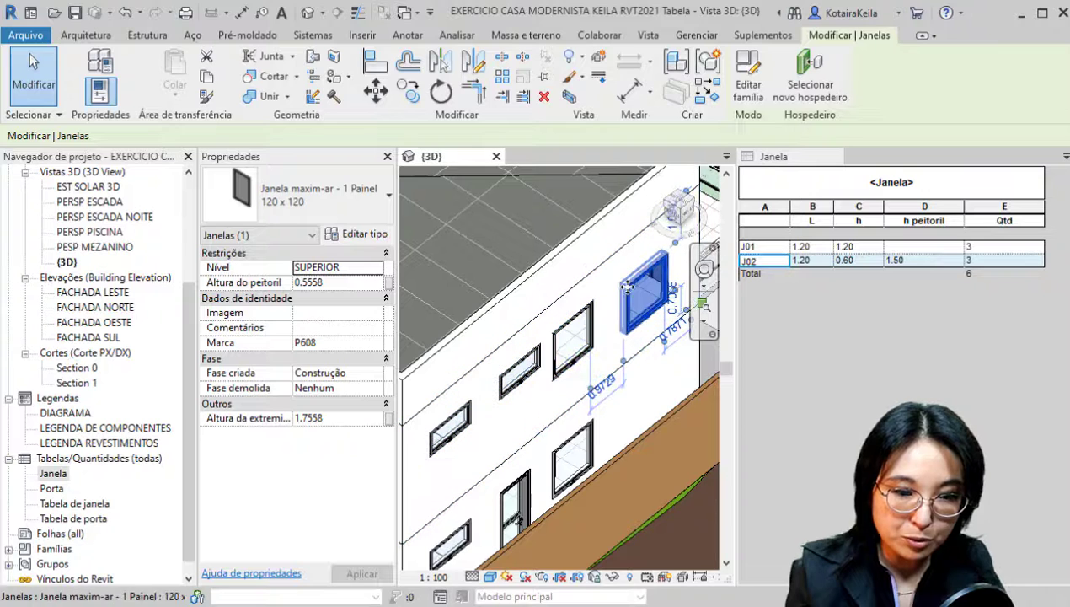
# Step: Compare the sill heights of the original upper-floor 120 x 120 window and its copy
pyautogui.click(588, 336)
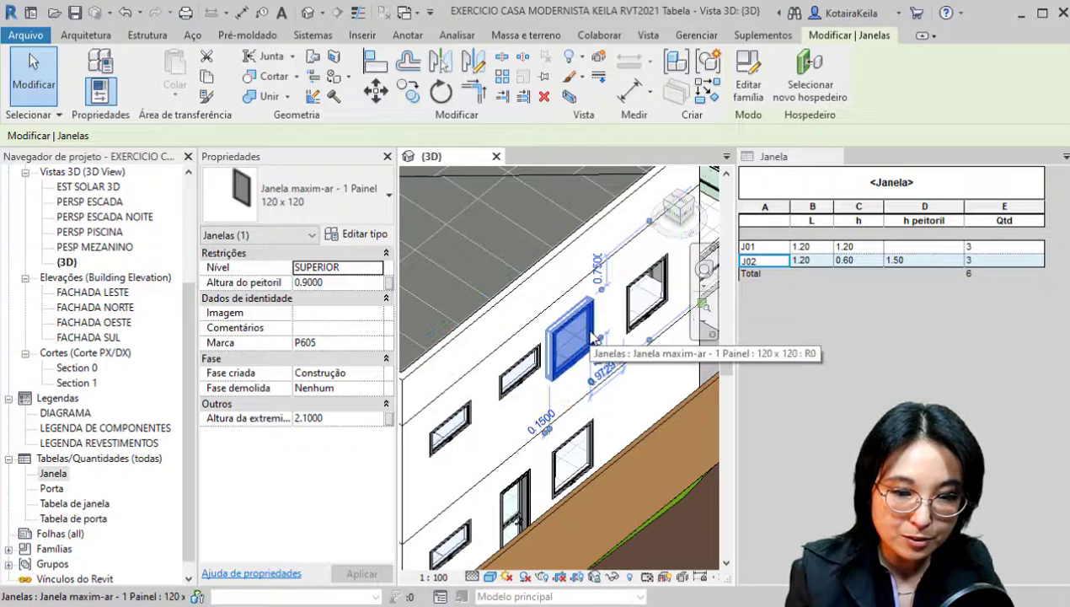
pyautogui.click(637, 313)
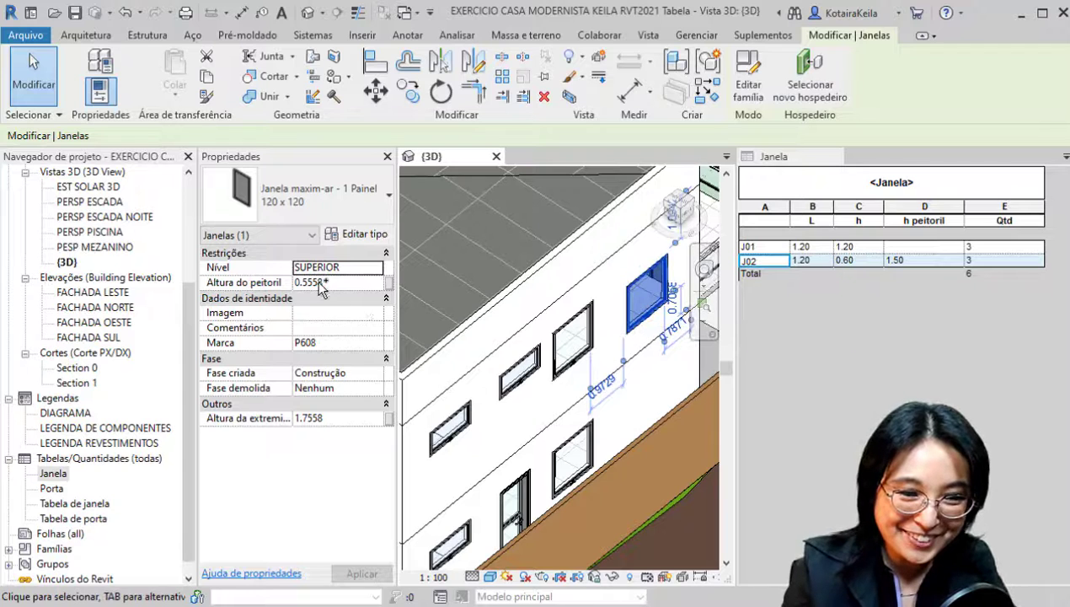
pyautogui.press('ctrl')
pyautogui.press('ctrl')
pyautogui.press('ctrl')
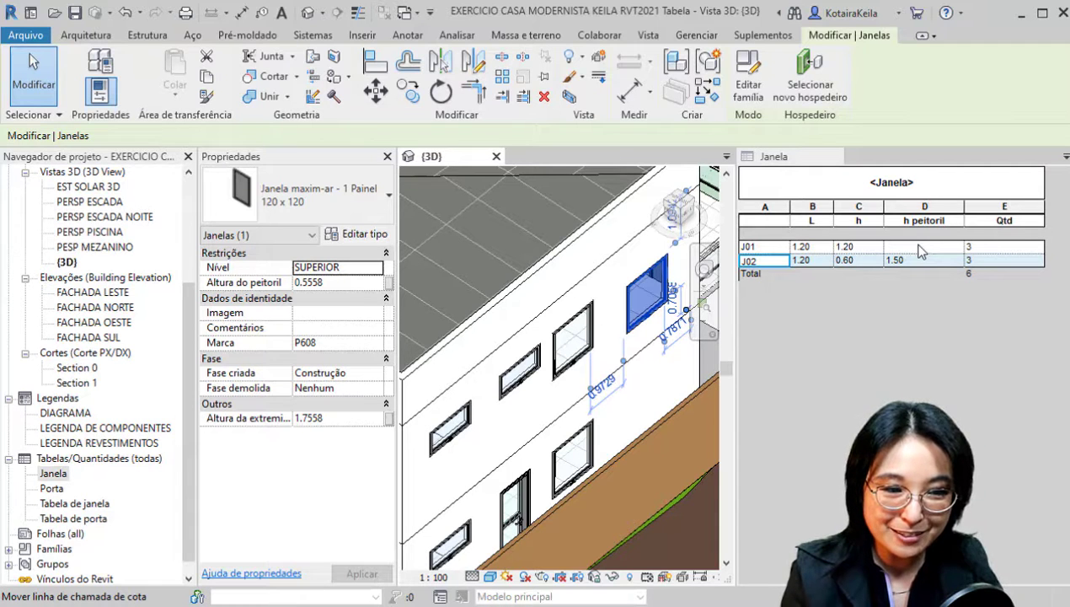
# Step: Set the h peitoril value of the J01 row to 0.90 in the window schedule
pyautogui.click(920, 251)
pyautogui.press('ctrl')
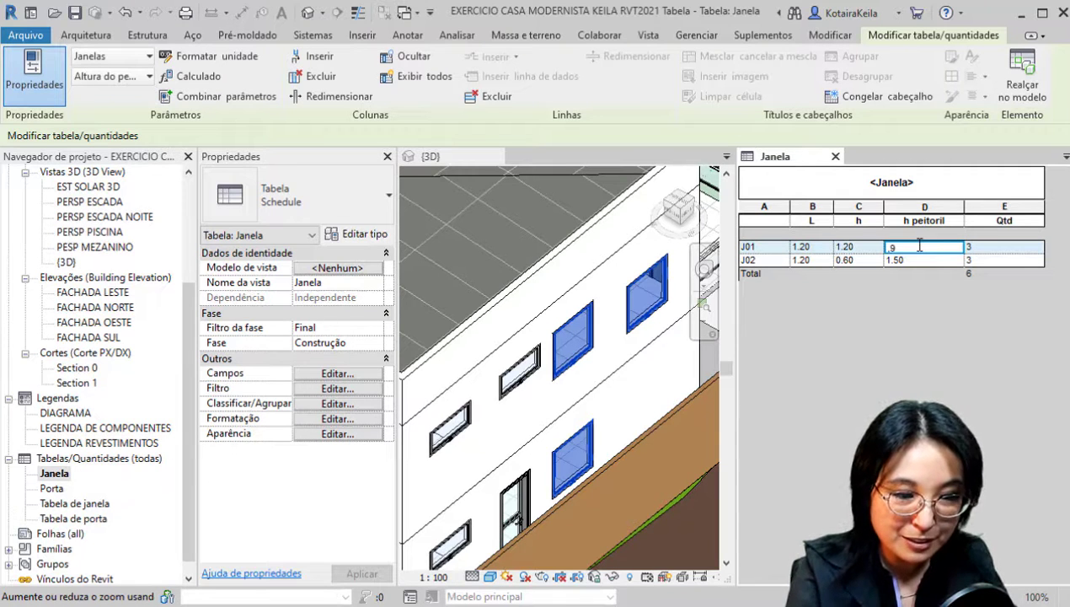
pyautogui.press('Return')
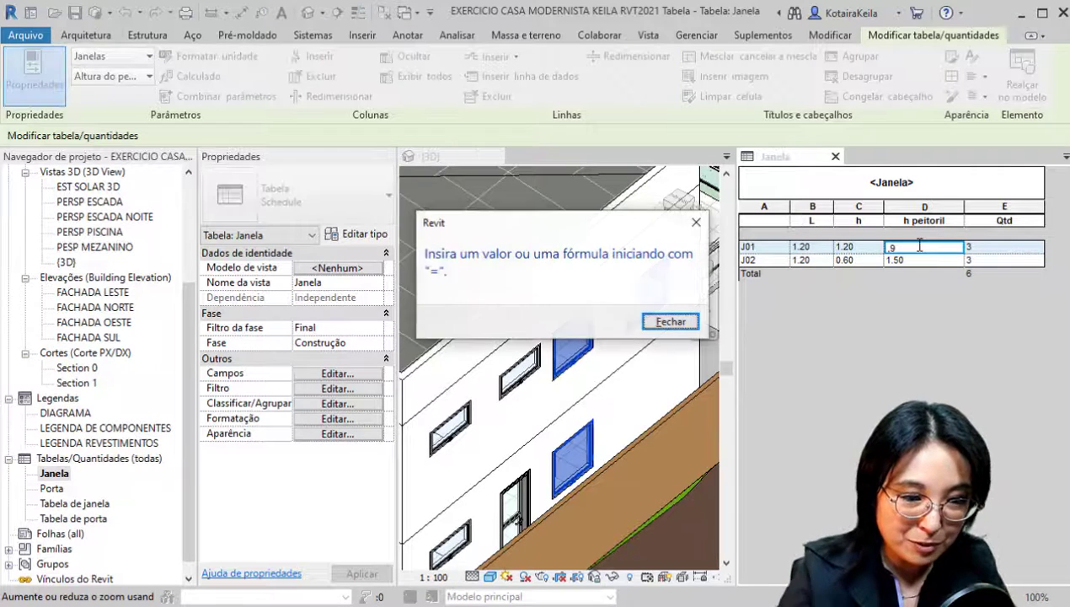
pyautogui.click(671, 321)
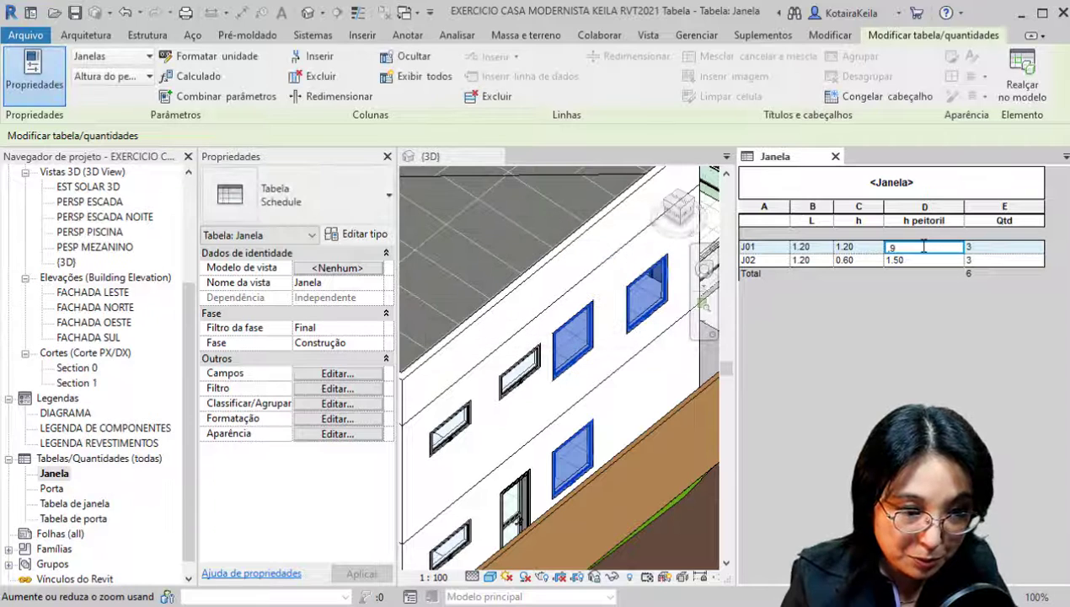
pyautogui.moveTo(924, 246); pyautogui.dragTo(861, 250)
pyautogui.press('Return')
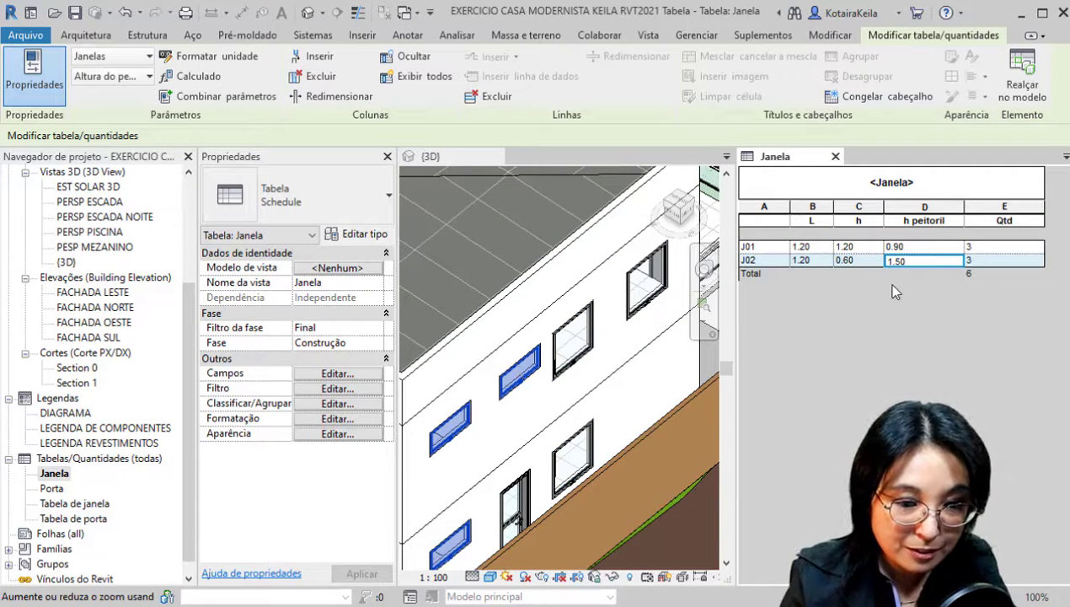
# Step: Check which windows in the 3D view correspond to the J01 and J02 schedule rows
pyautogui.click(923, 247)
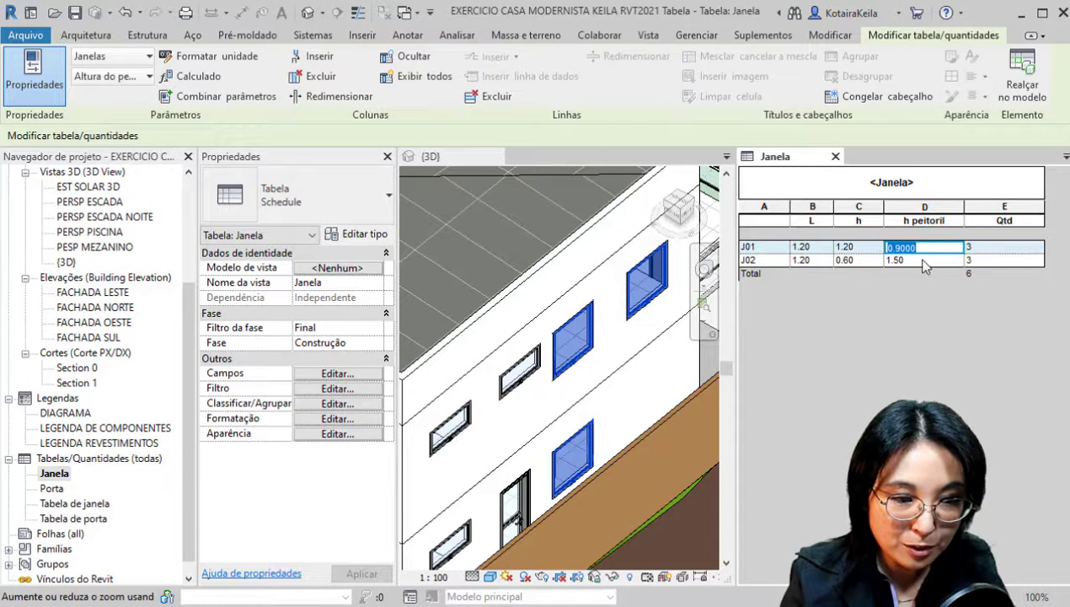
pyautogui.click(924, 260)
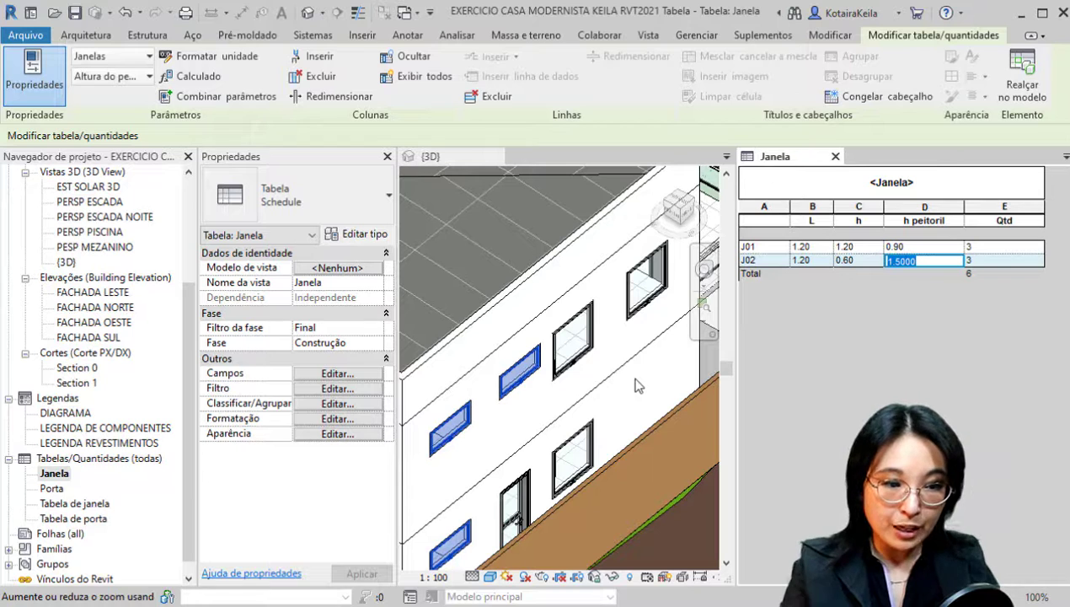
pyautogui.write('1.50')
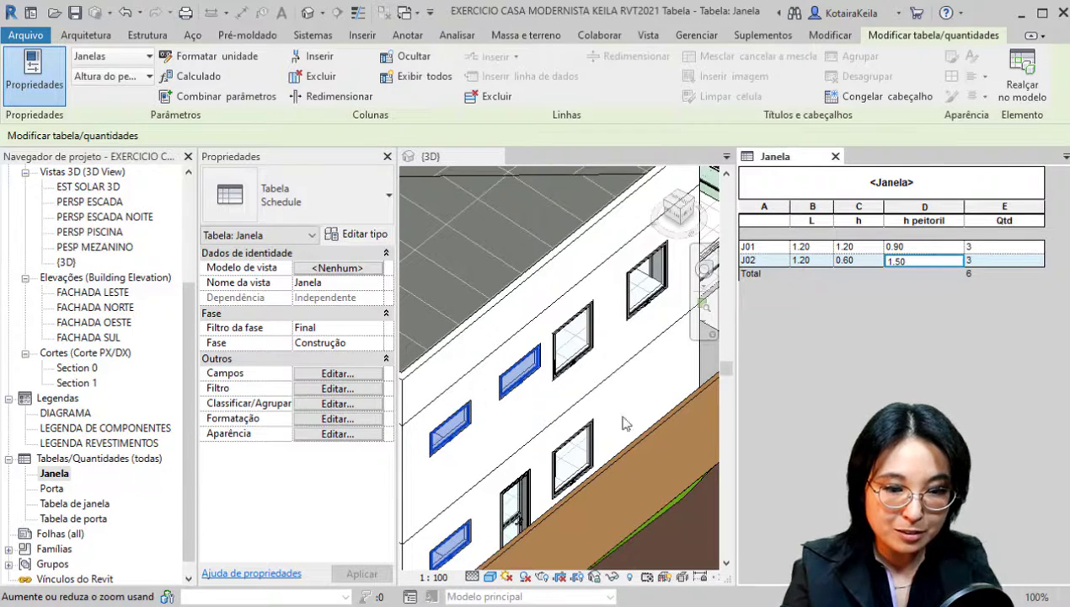
# Step: Copy the ground-floor 120 x 120 window along the wall with constrained movement, leaving a gap of about 0.70 m
pyautogui.click(581, 434)
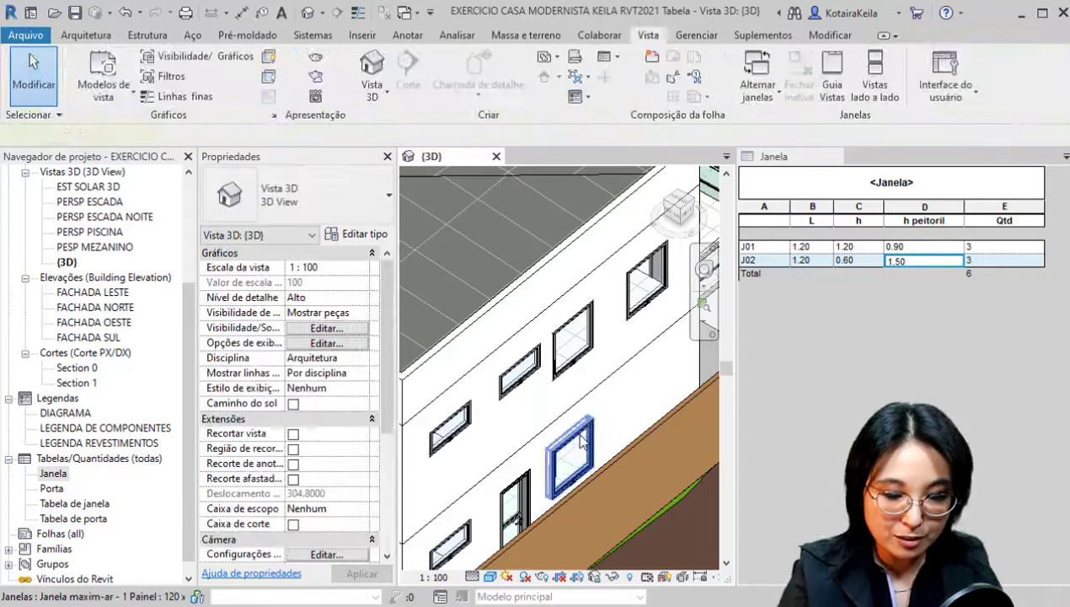
pyautogui.press('m')
pyautogui.press('v')
pyautogui.click(594, 421)
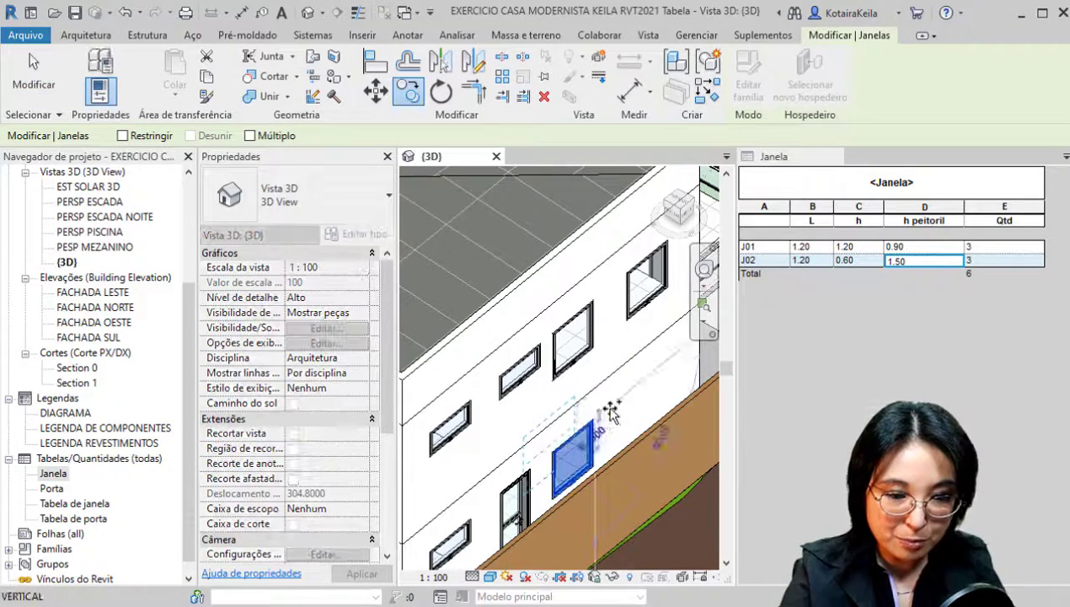
pyautogui.press('shift')
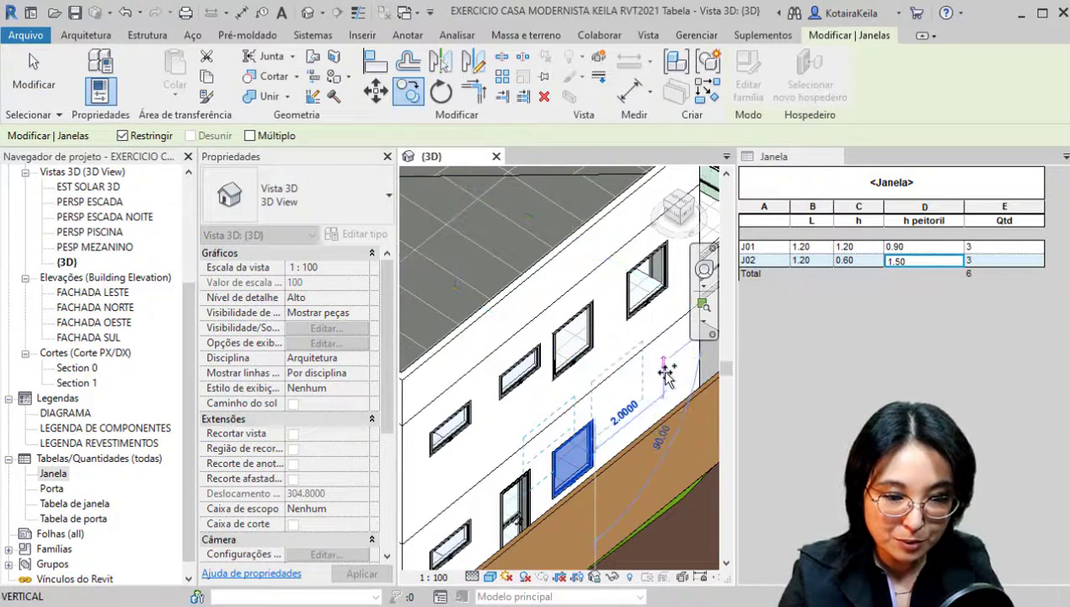
pyautogui.click(674, 370)
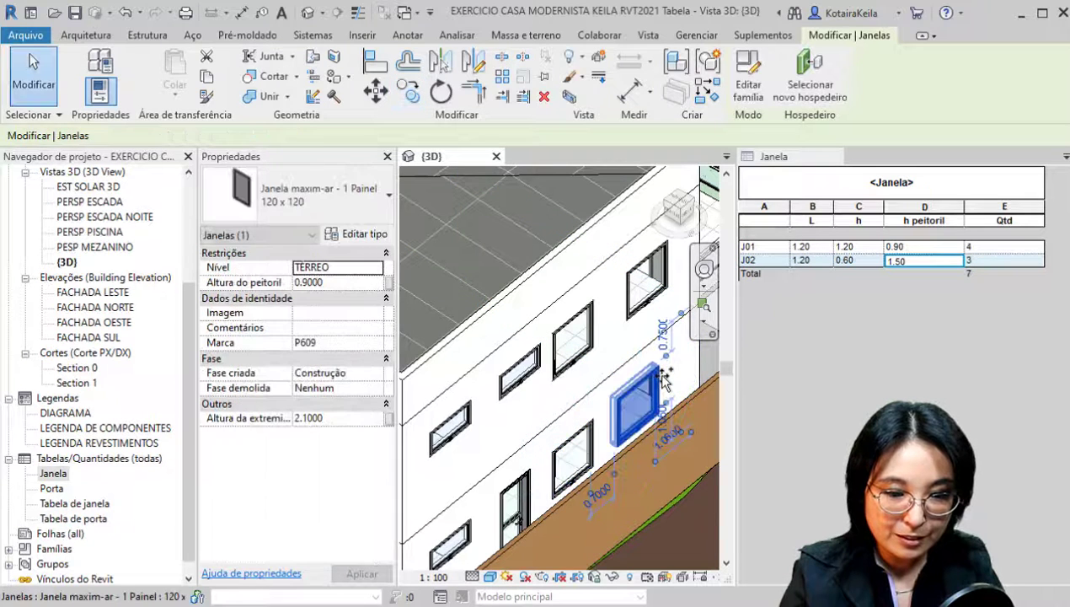
# Step: Highlight all J01 windows in the model from the row's Qtd cell and examine where they are
pyautogui.click(994, 247)
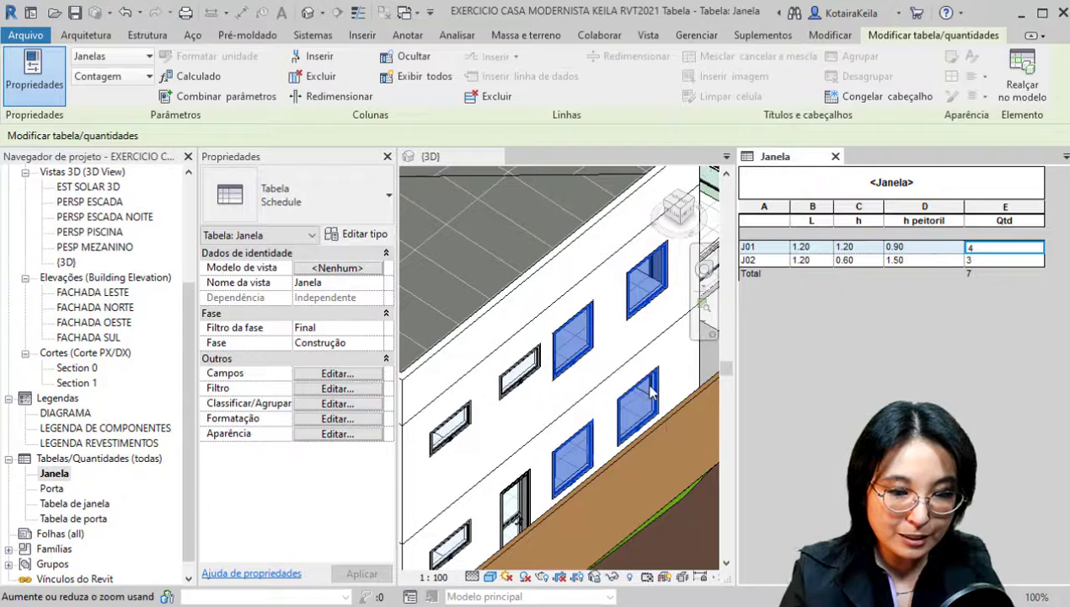
pyautogui.press('ctrl')
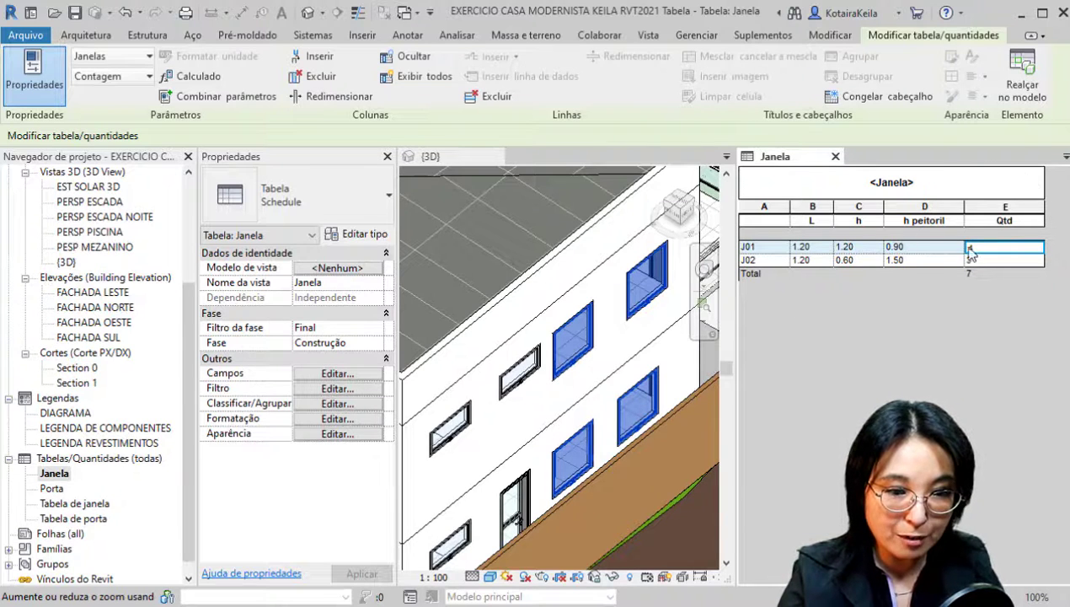
pyautogui.press('ctrl')
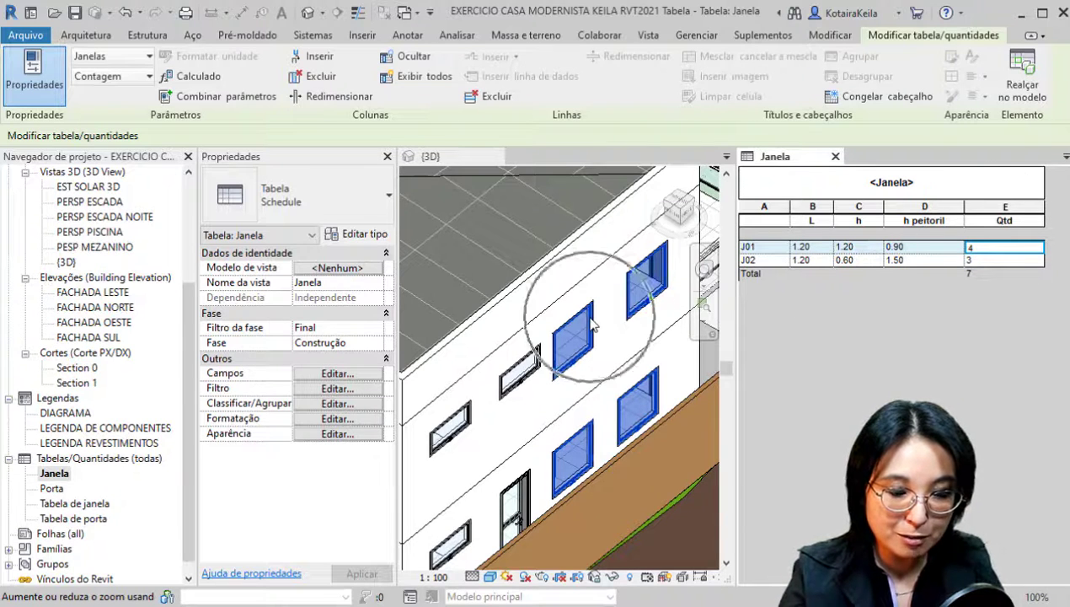
# Step: Delete the copied ground-floor 120 x 120 window from the model
pyautogui.click(656, 403)
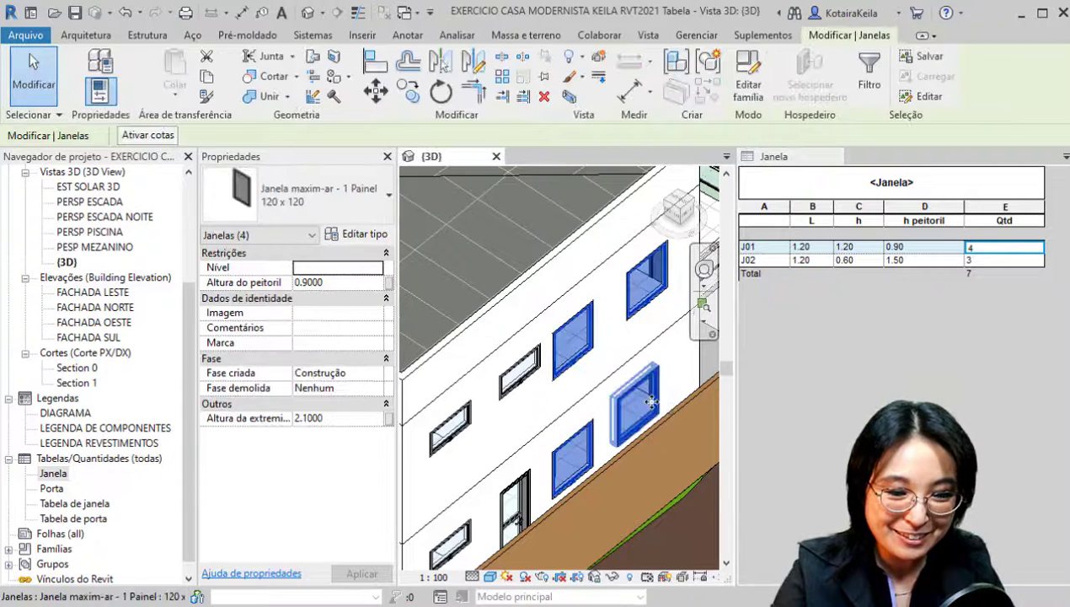
pyautogui.press('ctrl')
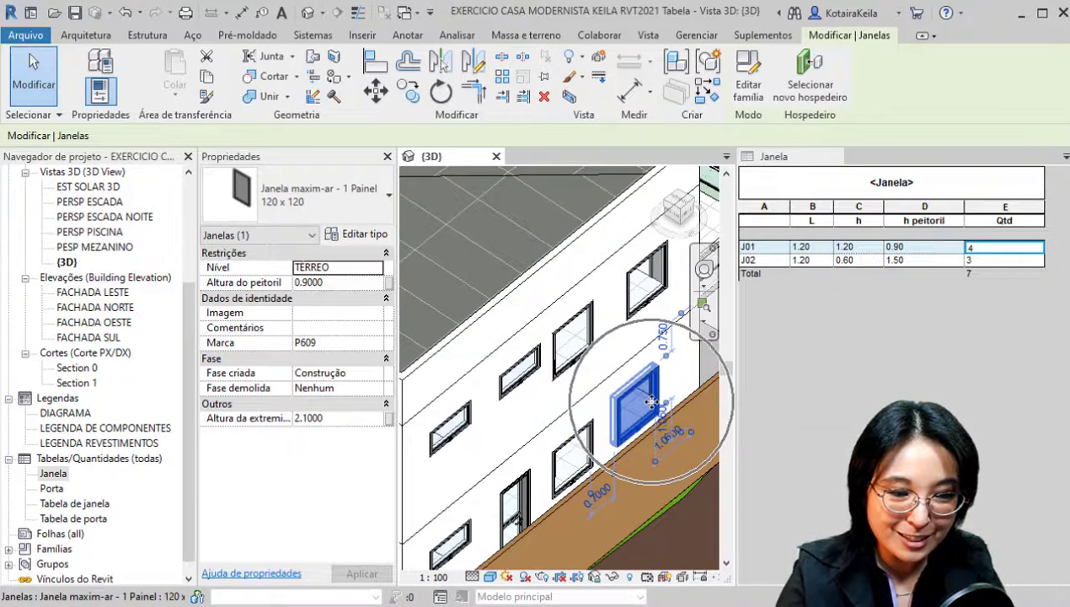
pyautogui.press('Delete')
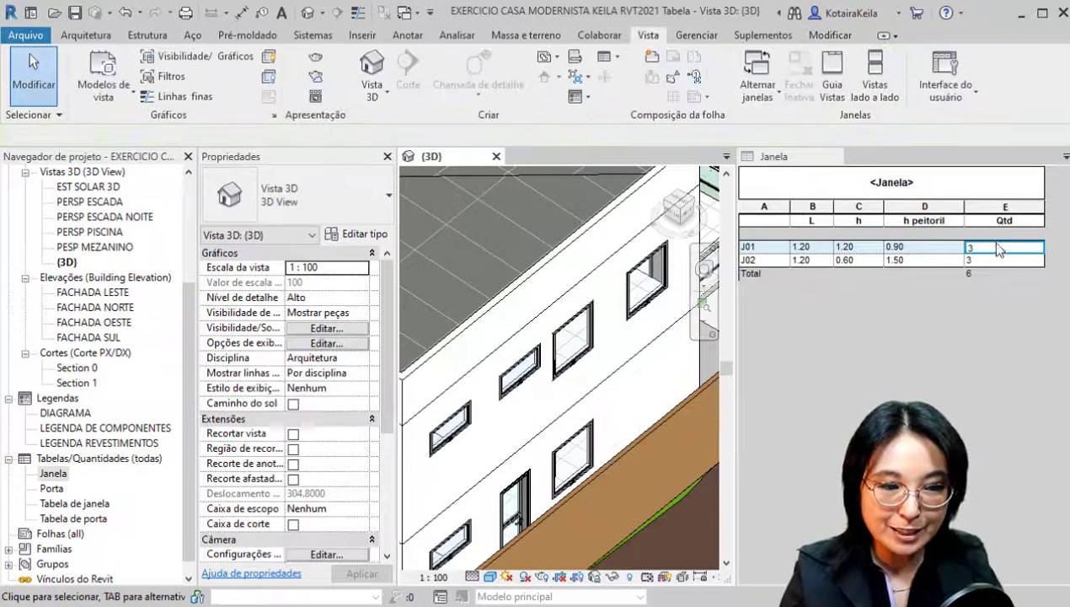
# Step: Delete the upper-floor 120 x 120 window nearest the balcony end of the facade
pyautogui.press('ctrl')
pyautogui.click(648, 301)
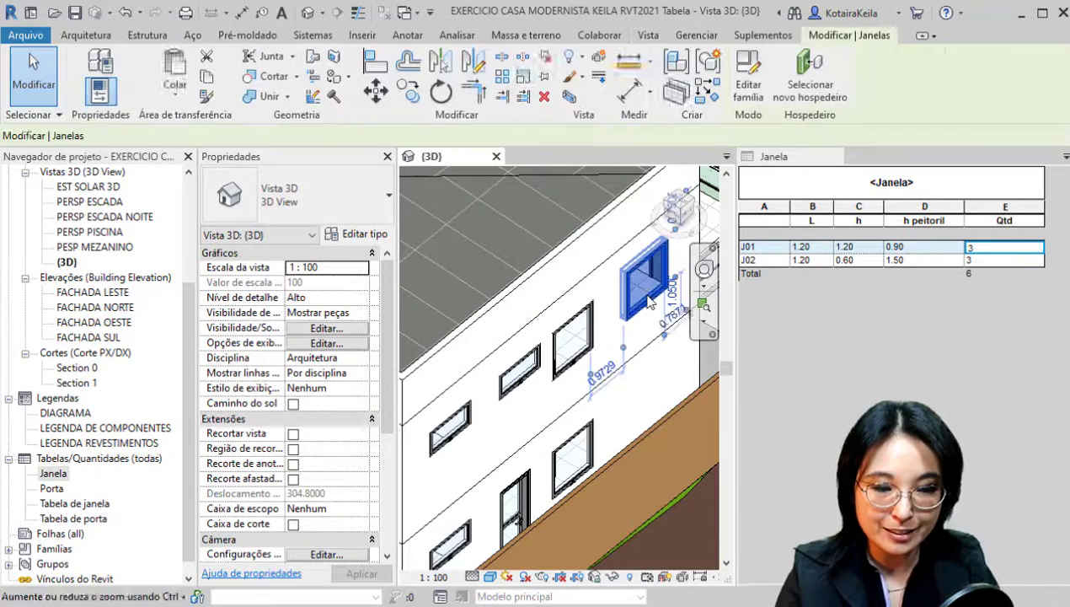
pyautogui.press('Delete')
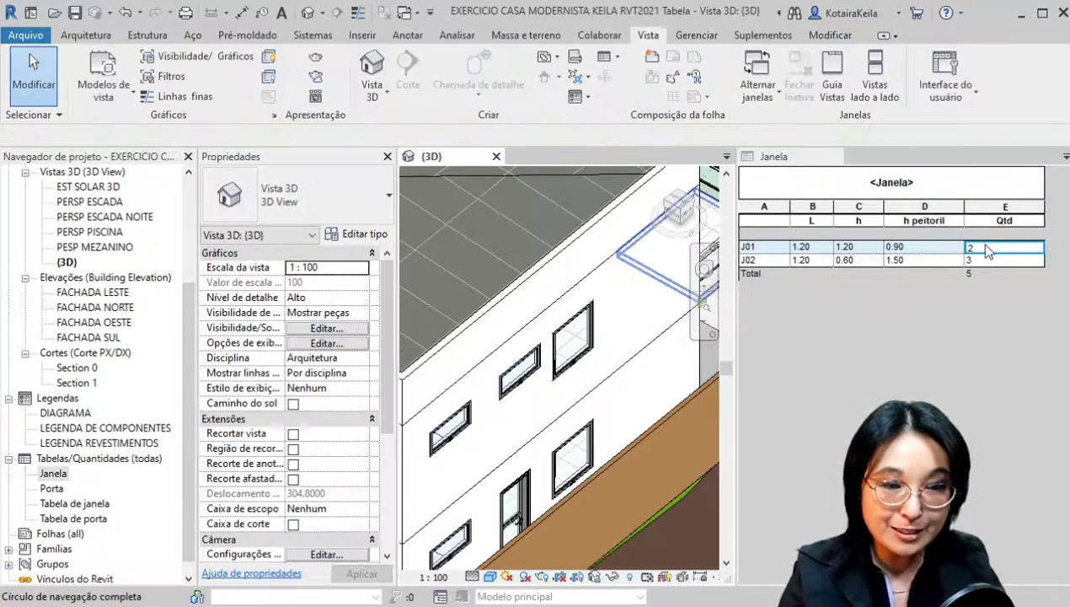
pyautogui.press('ctrl')
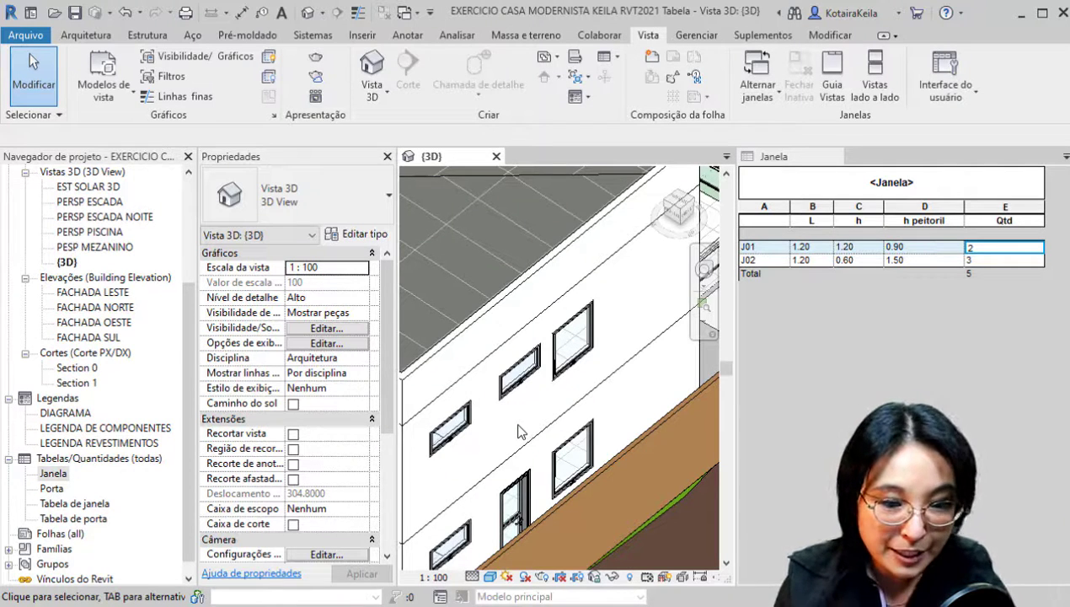
# Step: Close the Janela schedule and open the SUPERIOR floor plan
pyautogui.click(834, 157)
pyautogui.scroll(4, 127, 252)
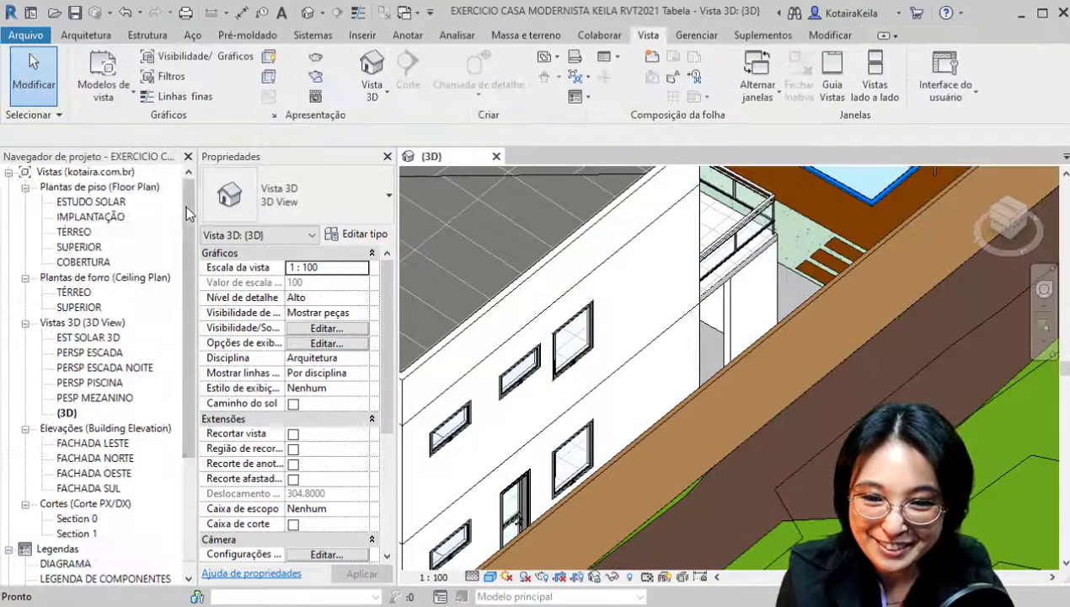
pyautogui.doubleClick(81, 246)
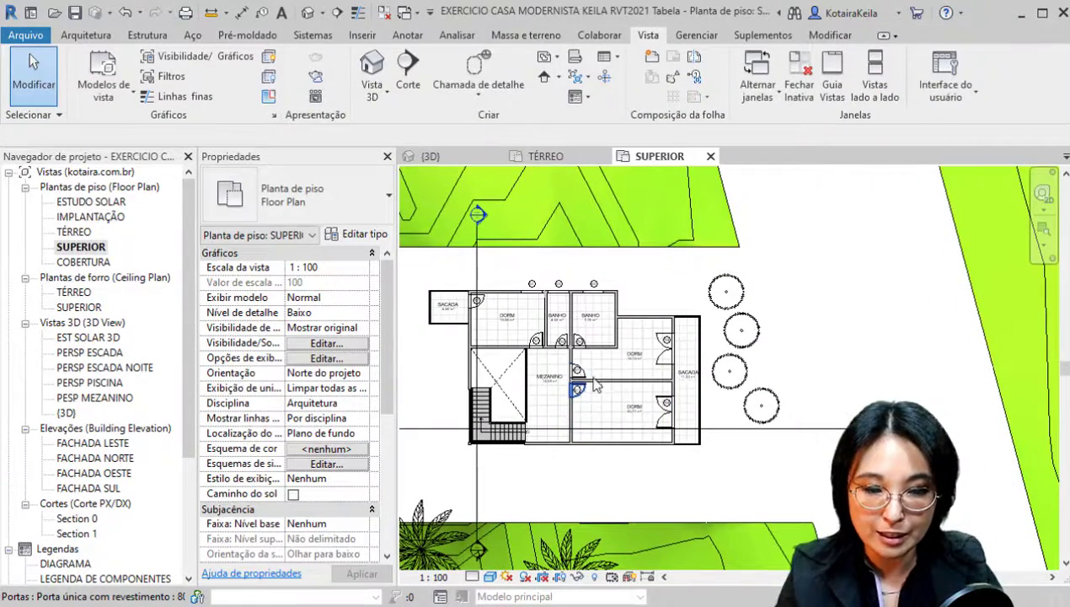
# Step: Turn off room bounding for the 15cm wall between the DORM and BANHO rooms and the mezzanine, accepting the warning
pyautogui.click(495, 358)
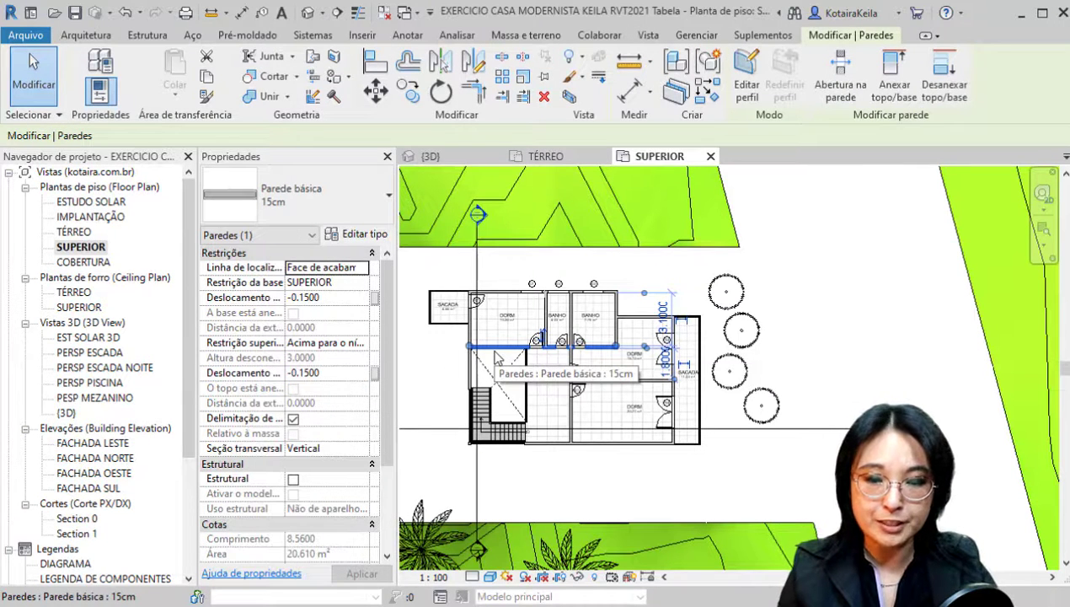
pyautogui.click(293, 419)
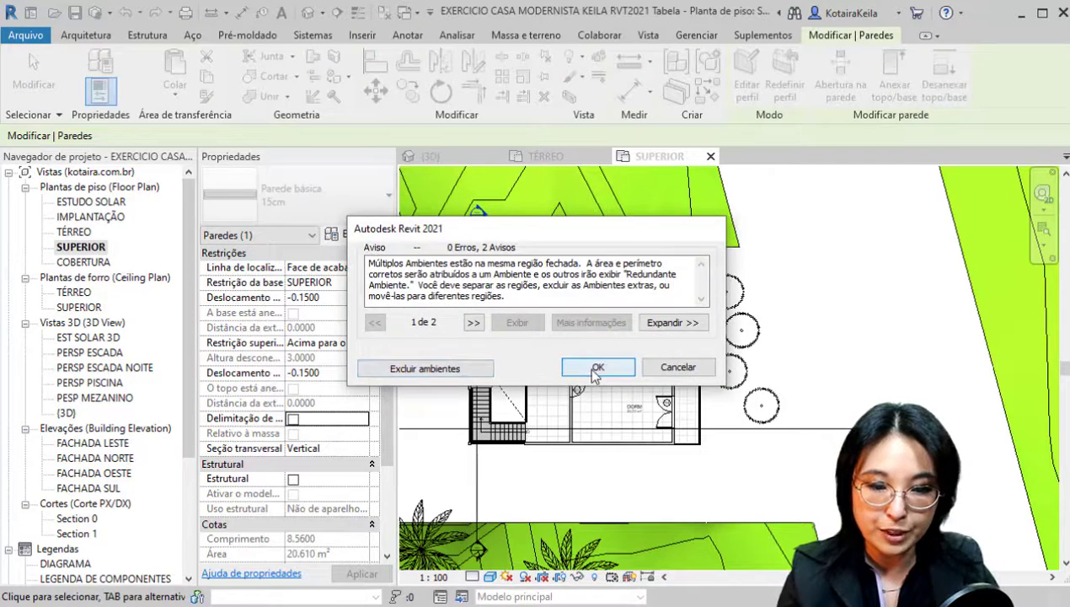
pyautogui.click(595, 374)
pyautogui.scroll(5, 504, 294)
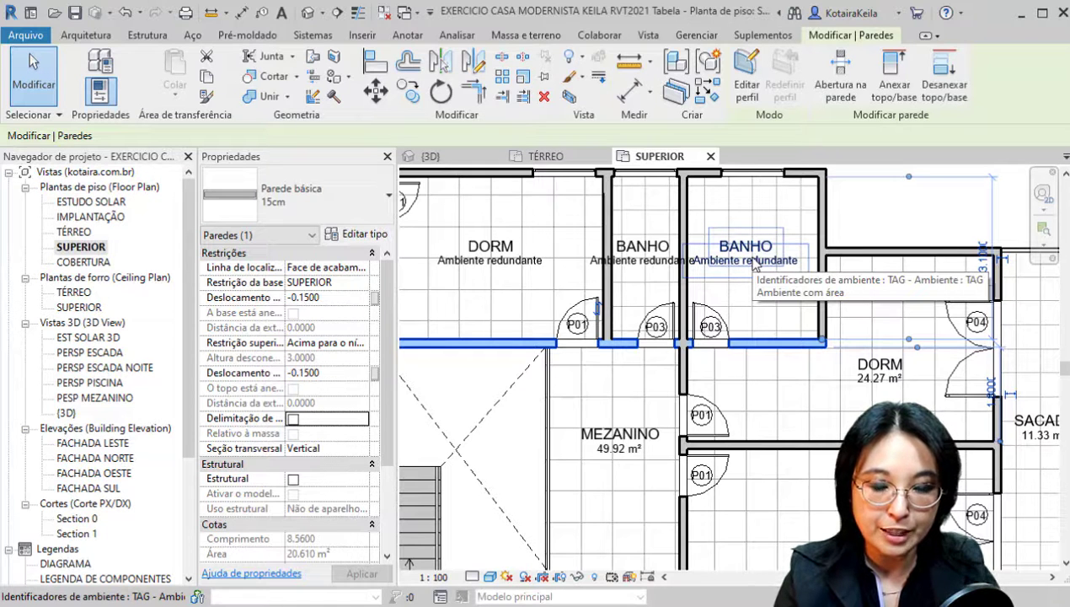
# Step: Turn room bounding back on for the selected 15cm wall and deselect it
pyautogui.click(293, 418)
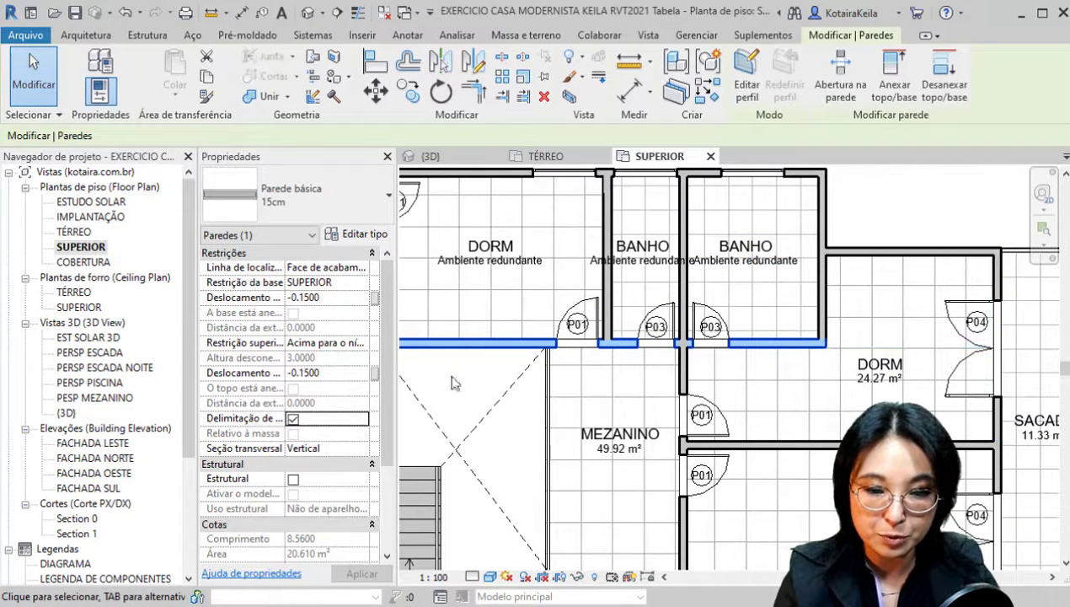
pyautogui.press('ctrl')
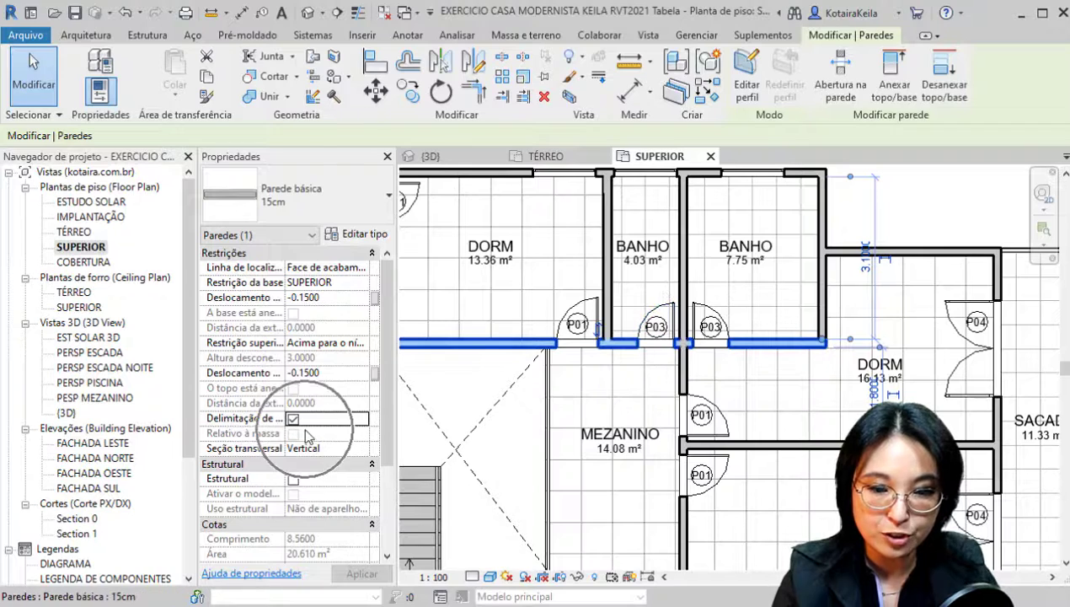
pyautogui.moveTo(533, 337); pyautogui.dragTo(545, 362, button='middle')
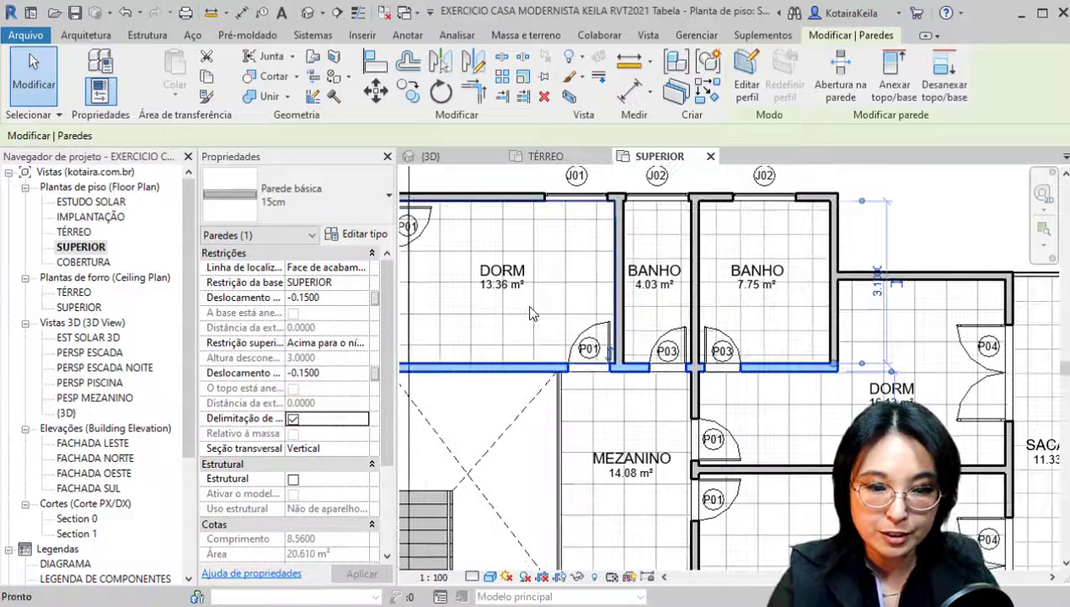
pyautogui.click(531, 312)
# Step: Place a second room named DORM inside the existing DORM beside the bathrooms and accept the redundant-room warning
pyautogui.click(85, 34)
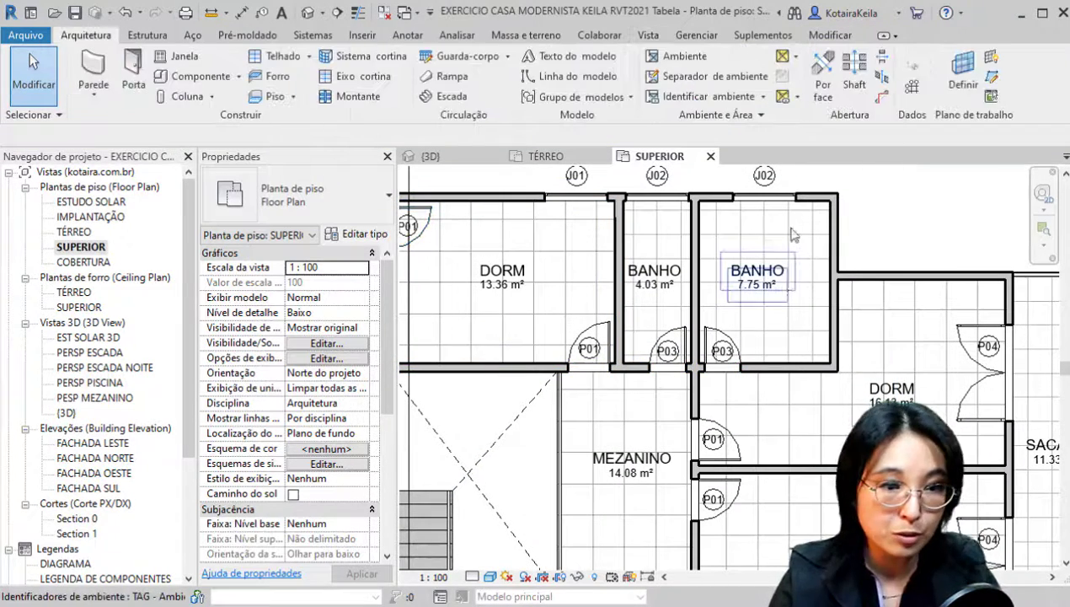
pyautogui.click(684, 57)
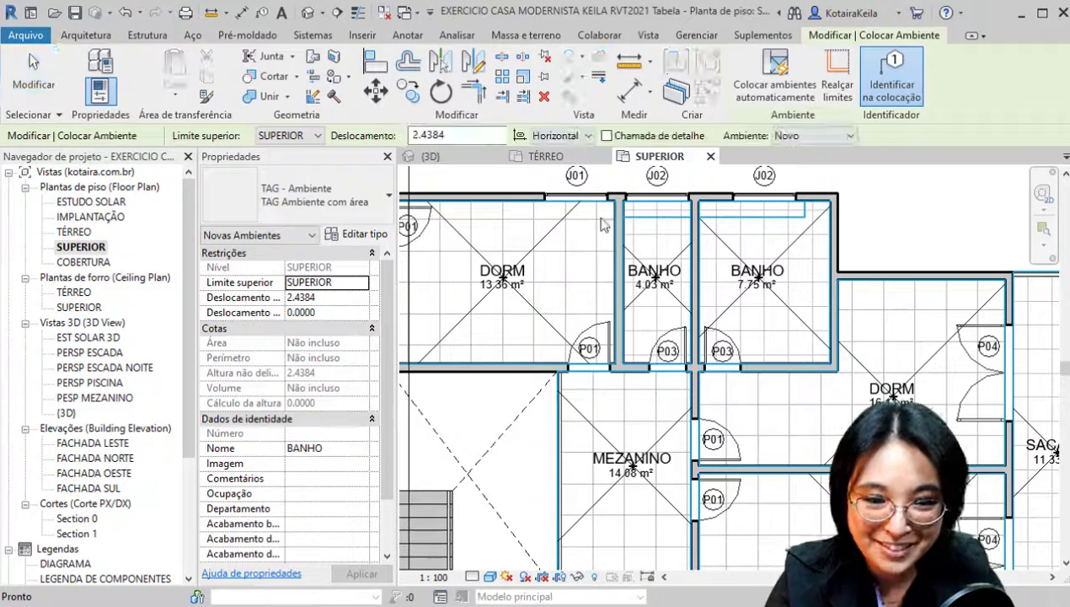
pyautogui.click(335, 452)
pyautogui.write('do')
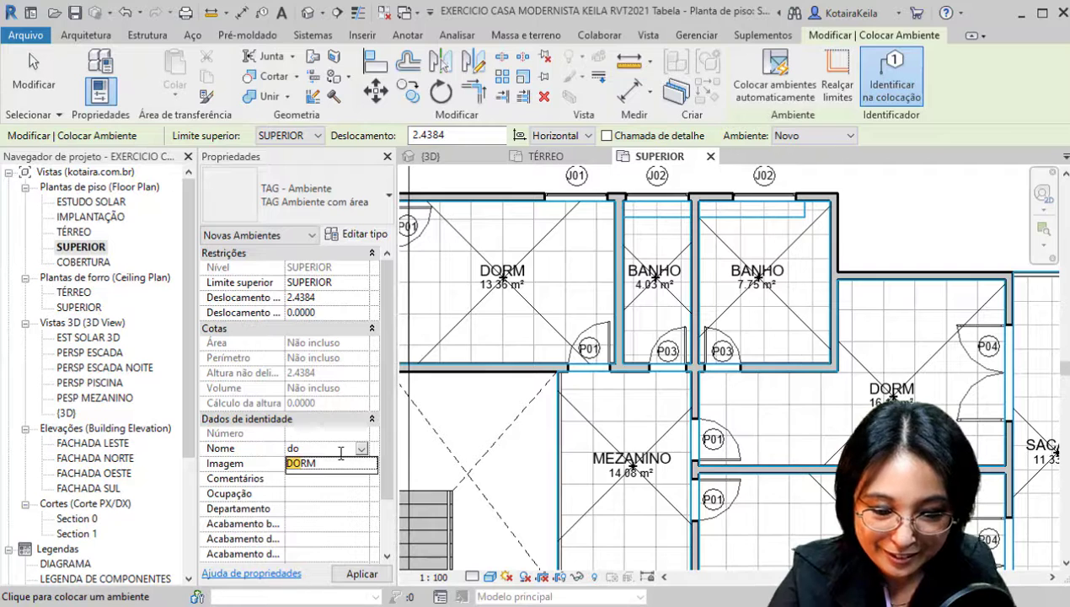
pyautogui.press('BackSpace')
pyautogui.press('BackSpace')
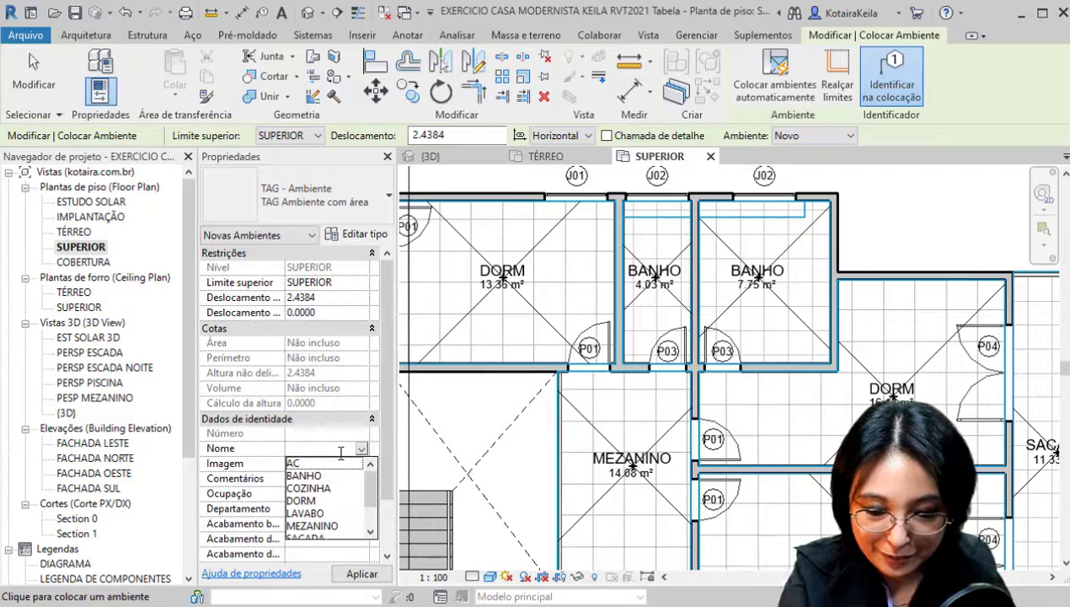
pyautogui.click(318, 500)
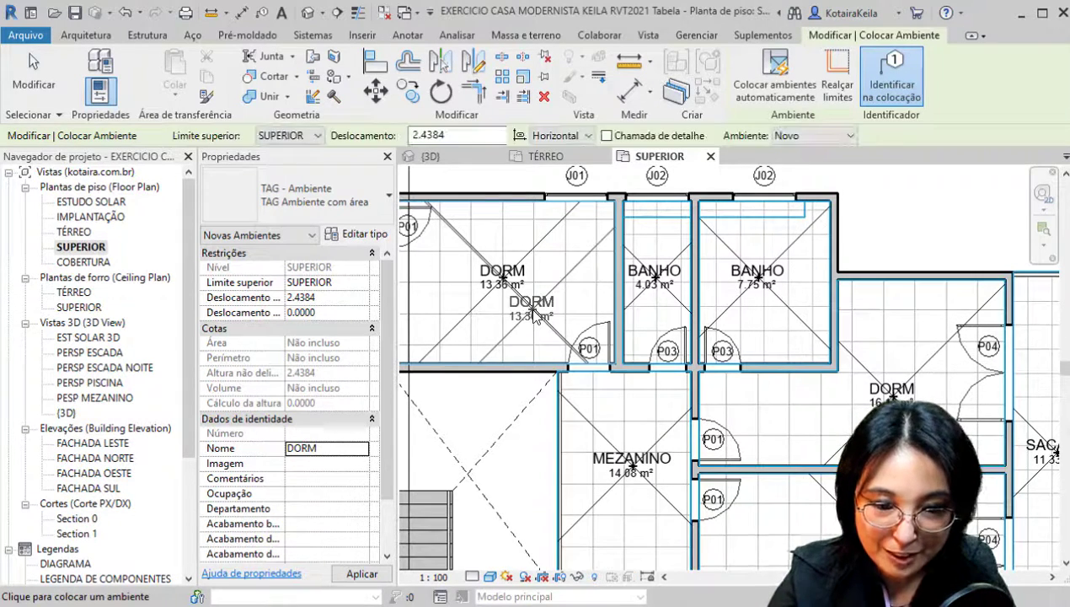
pyautogui.click(532, 313)
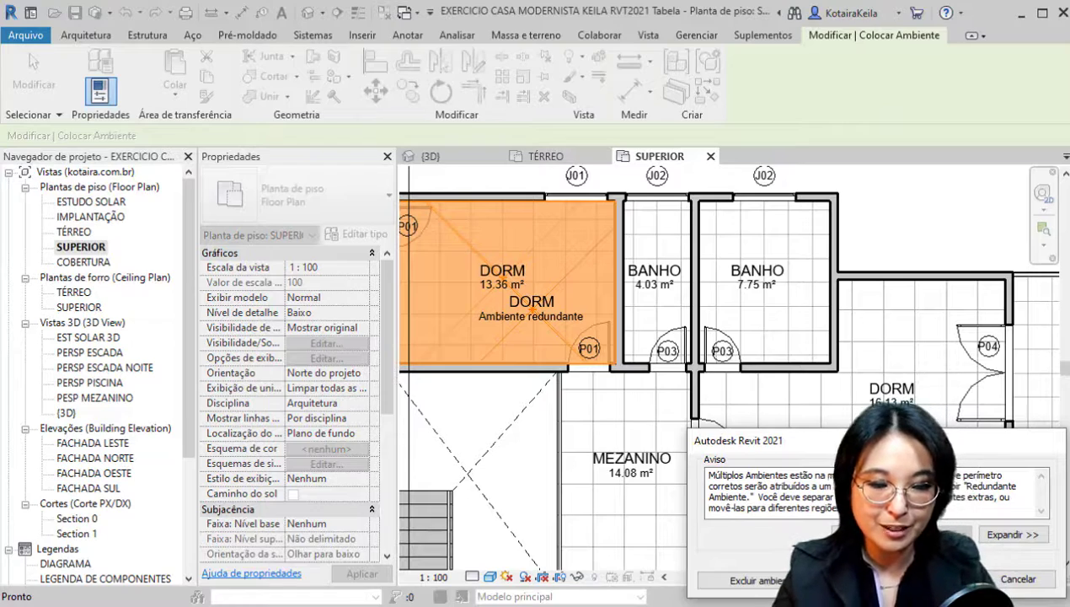
pyautogui.click(936, 579)
pyautogui.press('Escape')
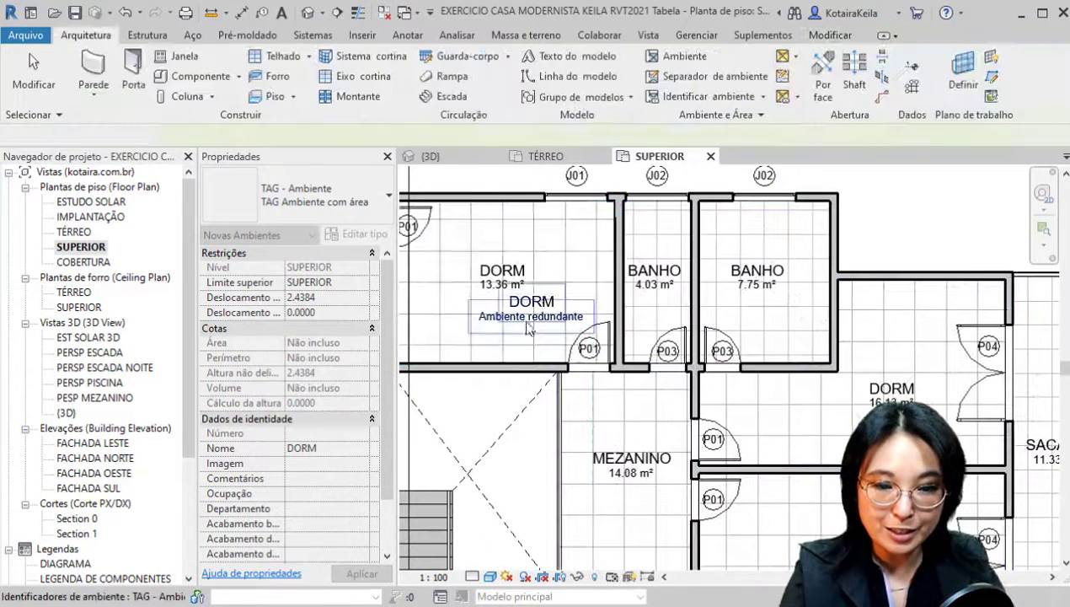
# Step: Delete the redundant DORM room from the plan, then read and dismiss the warning
pyautogui.click(553, 300)
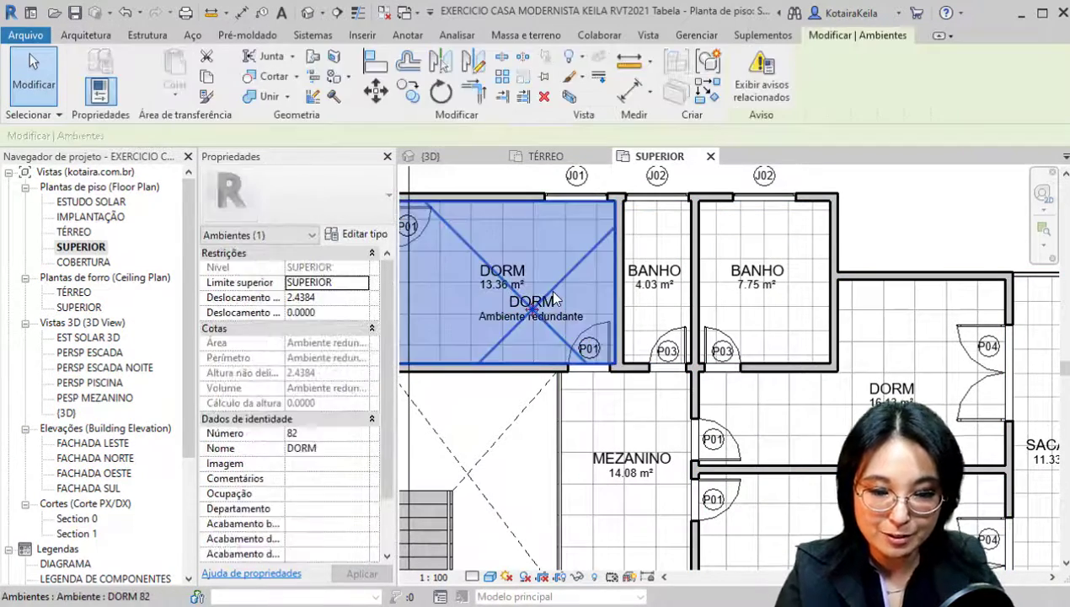
pyautogui.press('Delete')
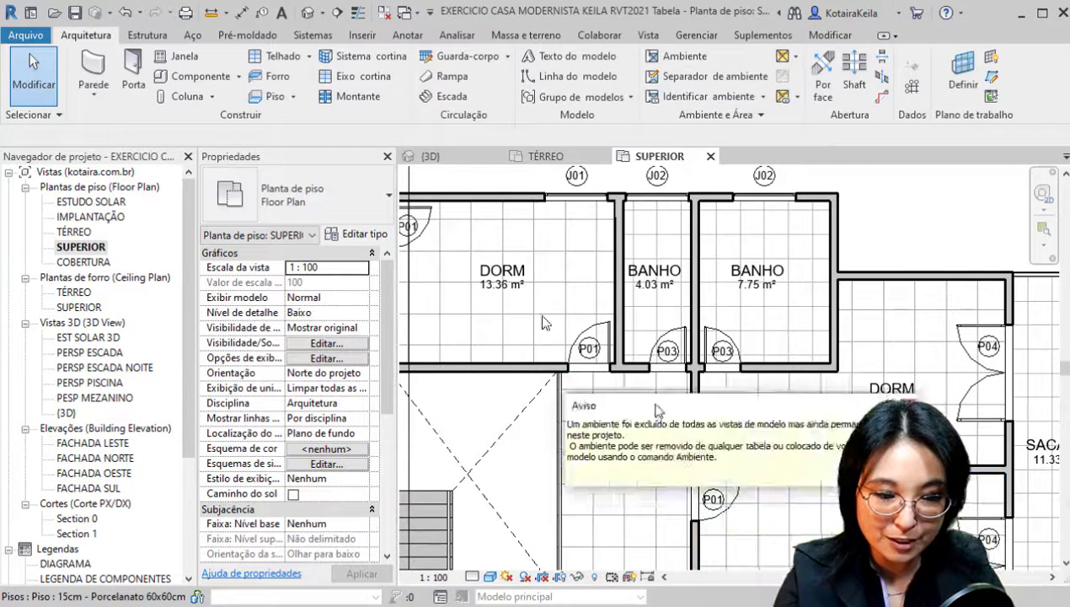
pyautogui.moveTo(656, 410); pyautogui.dragTo(645, 244)
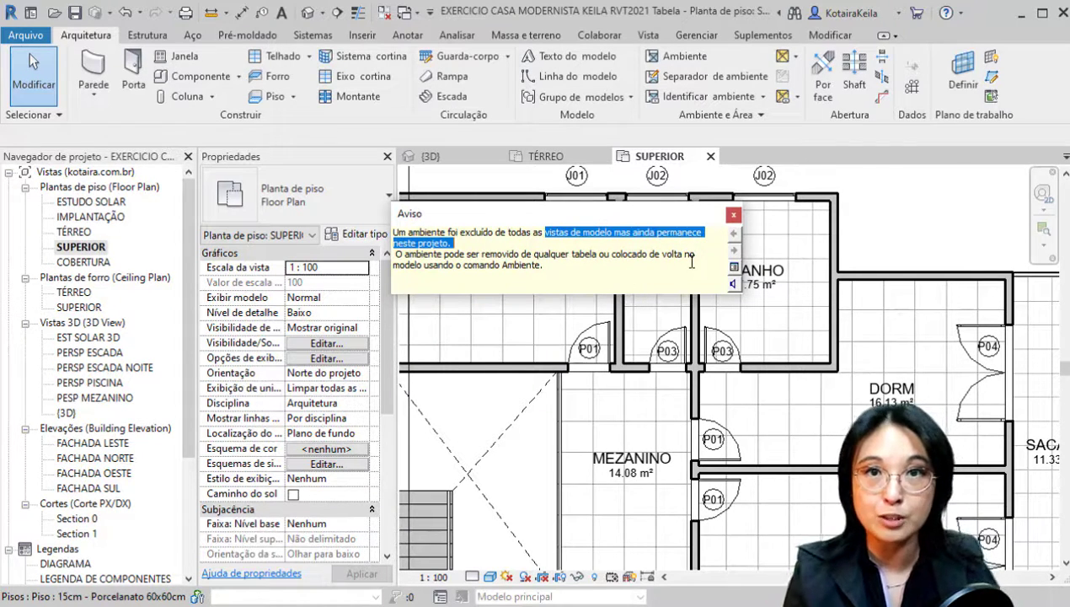
pyautogui.click(734, 216)
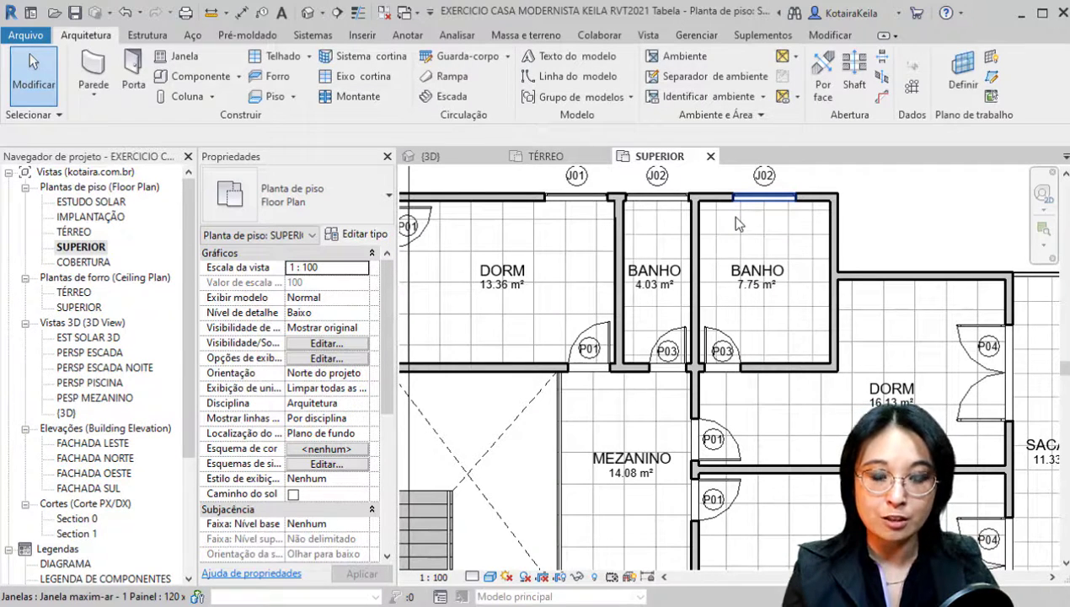
# Step: Select the DORM room and its room tag in turn to compare their categories and properties
pyautogui.moveTo(576, 331); pyautogui.dragTo(613, 337, button='middle')
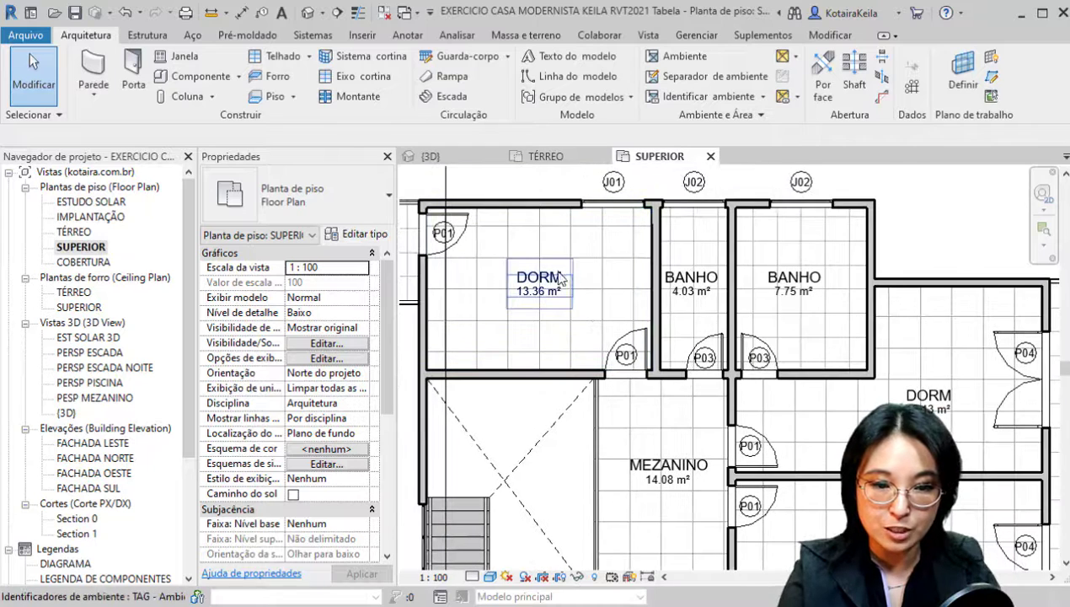
pyautogui.press('Tab')
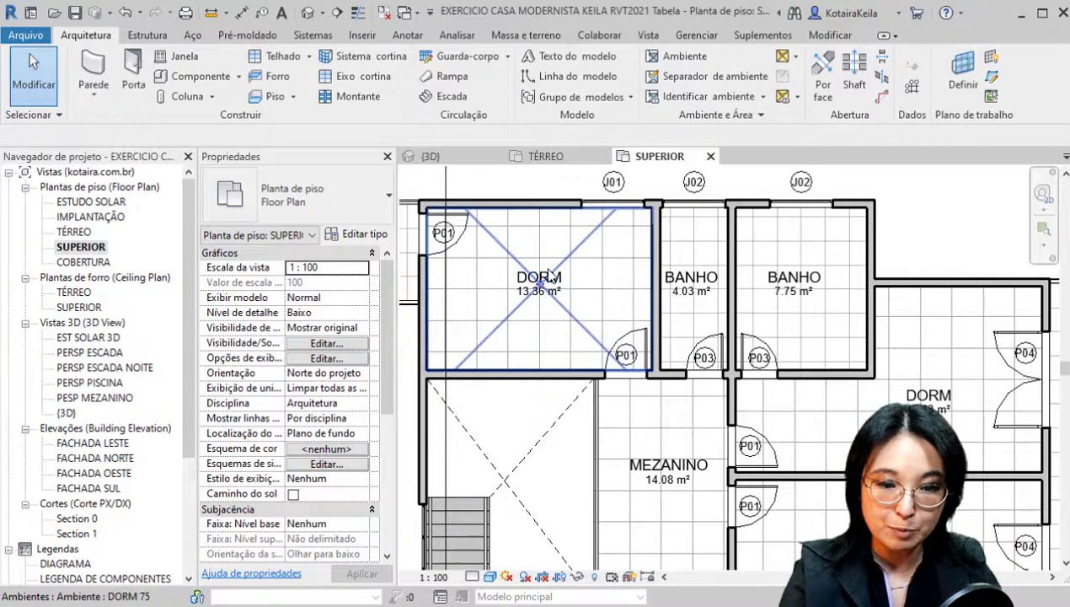
pyautogui.click(548, 274)
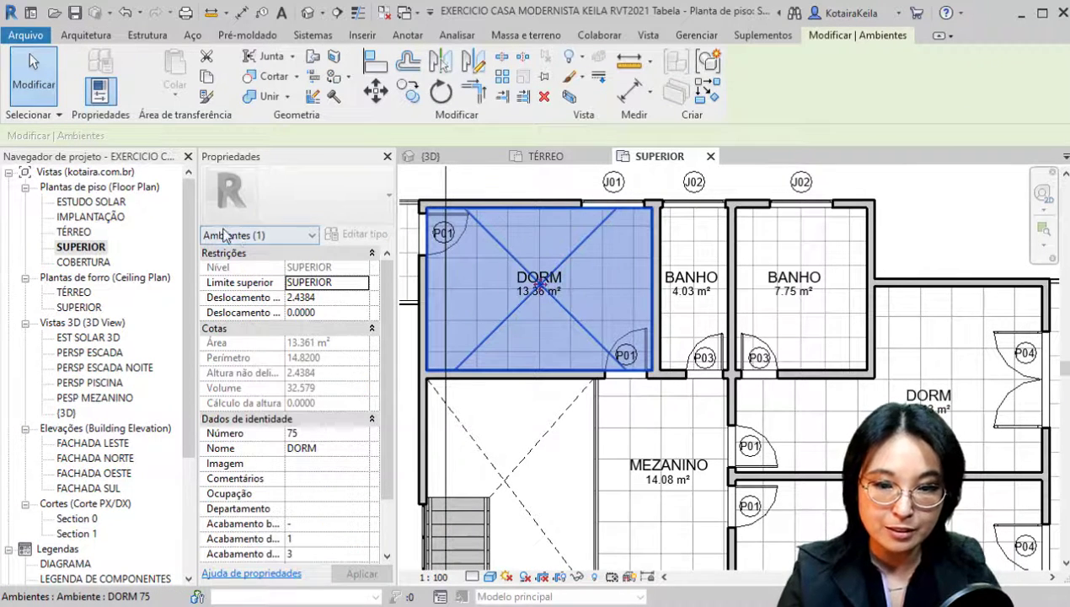
pyautogui.click(253, 235)
pyautogui.click(221, 255)
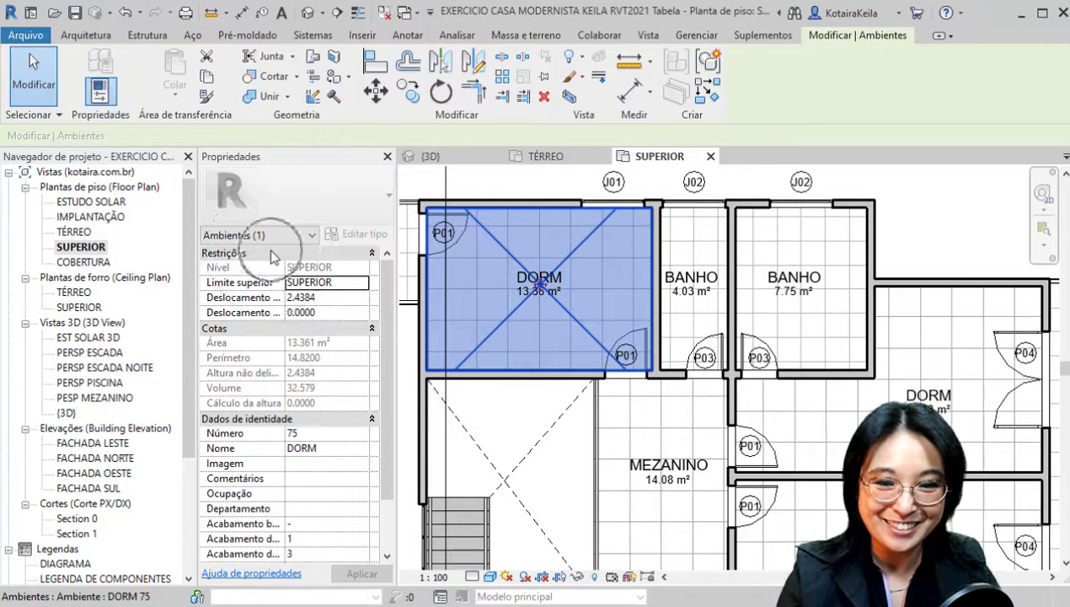
pyautogui.press('Escape')
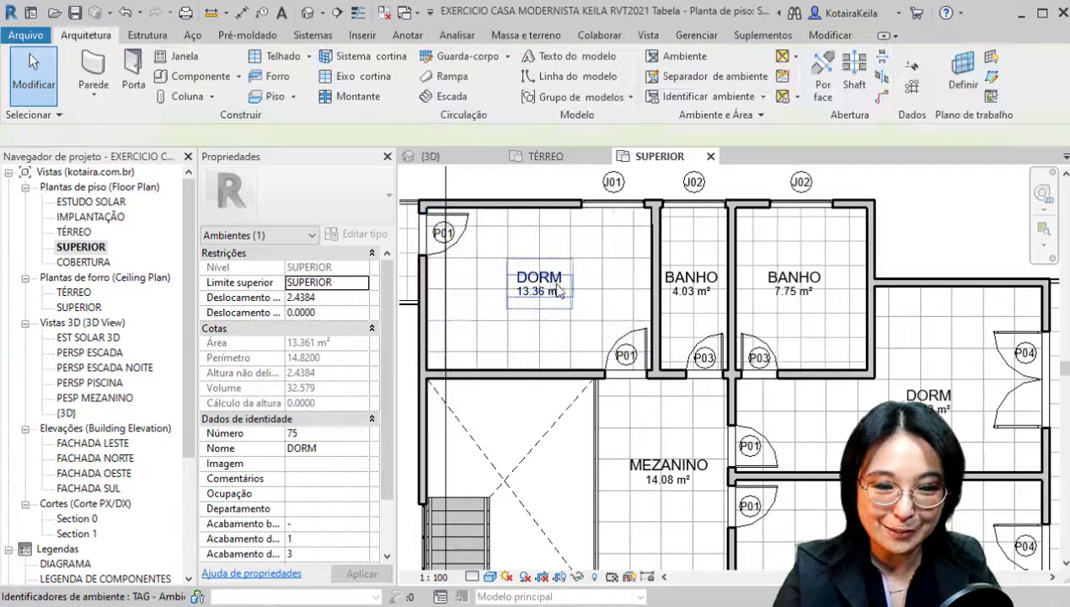
pyautogui.click(552, 287)
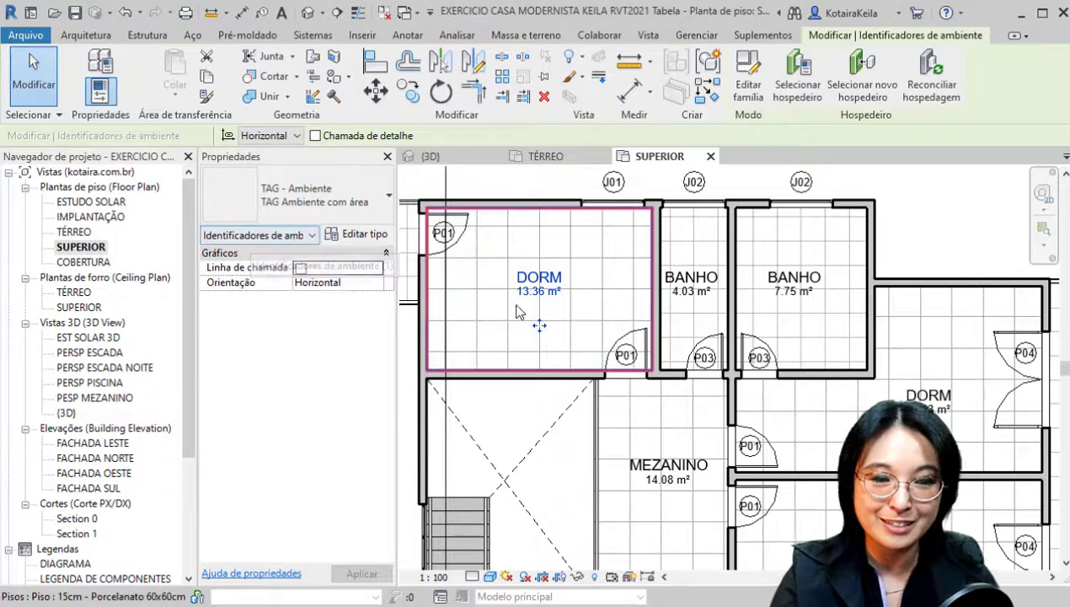
pyautogui.click(942, 247)
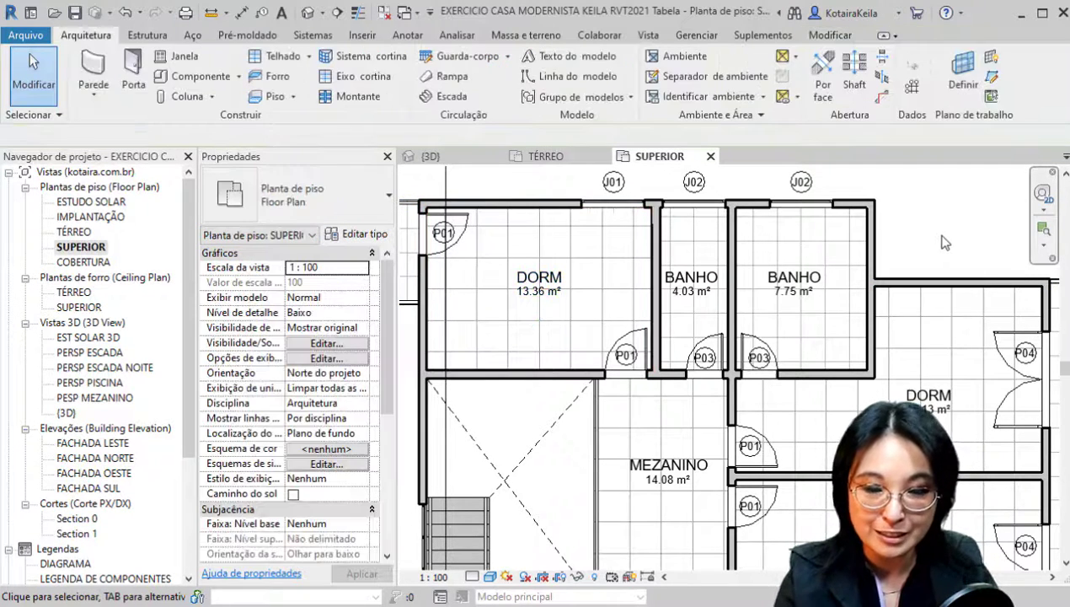
# Step: Start a new Tabela/Quantidades schedule for the project
pyautogui.click(180, 284)
pyautogui.moveTo(183, 389); pyautogui.dragTo(183, 473)
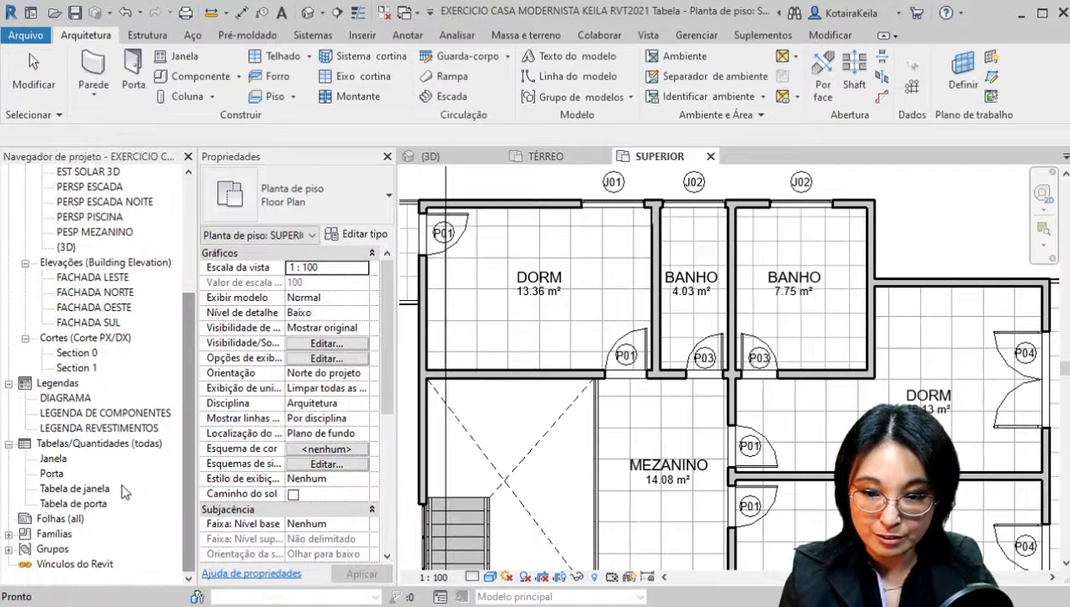
pyautogui.click(126, 444)
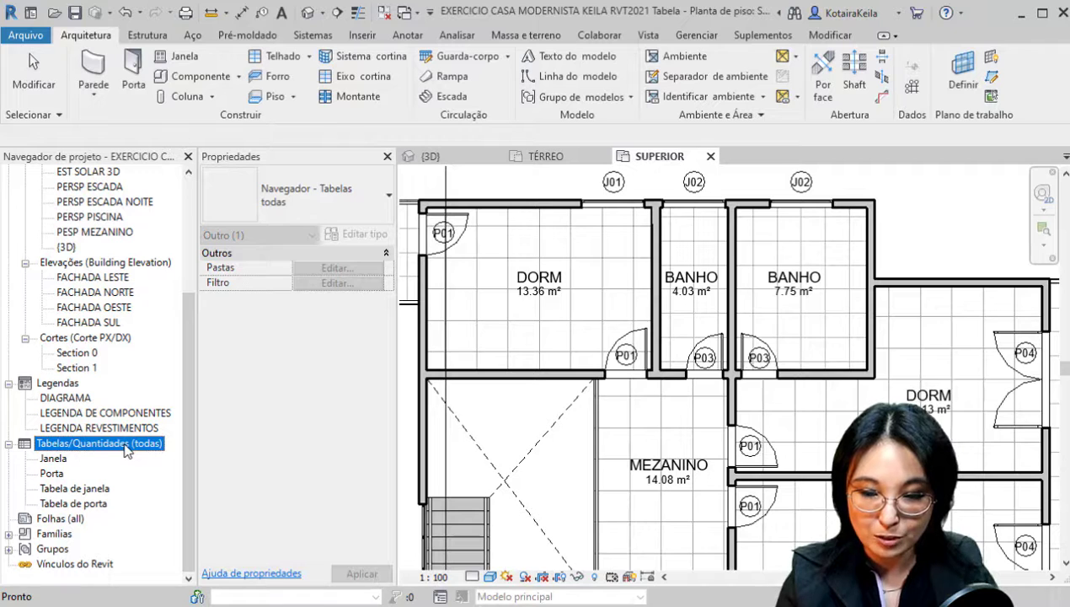
pyautogui.rightClick(126, 445)
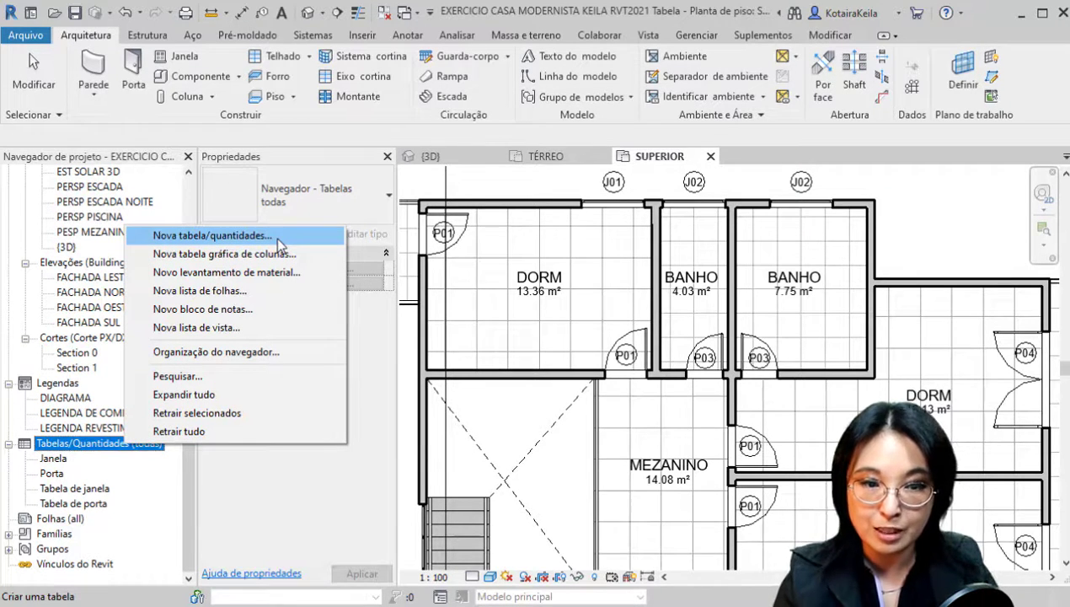
pyautogui.click(645, 38)
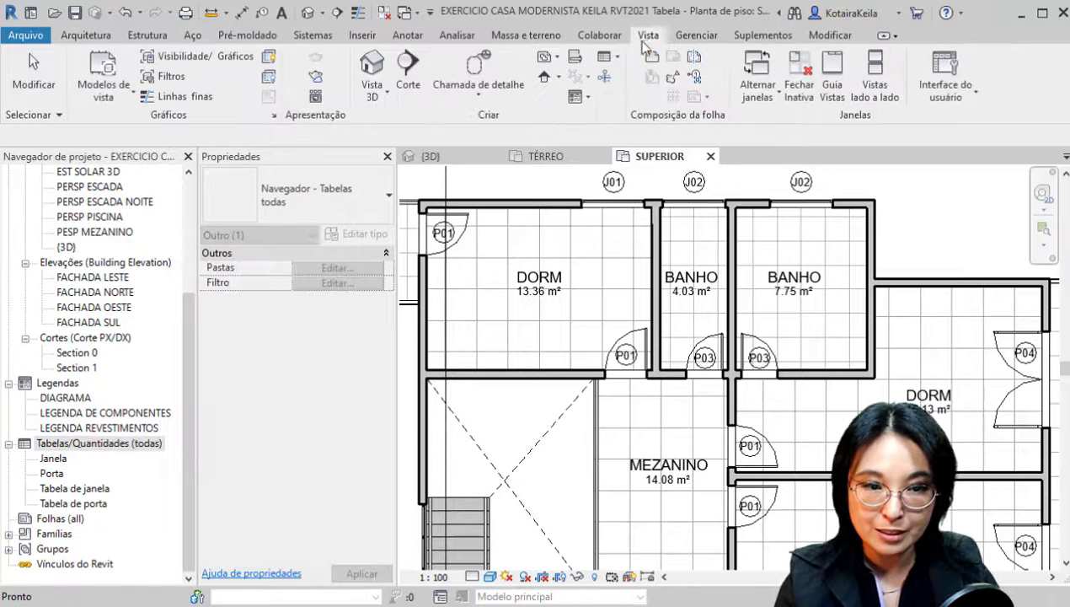
pyautogui.click(620, 57)
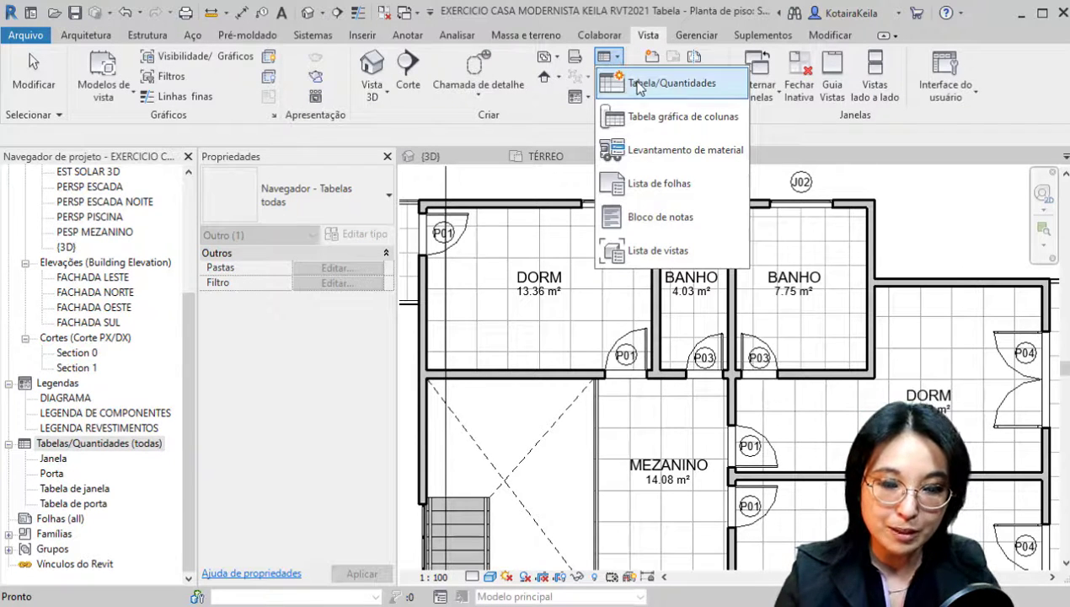
pyautogui.click(624, 84)
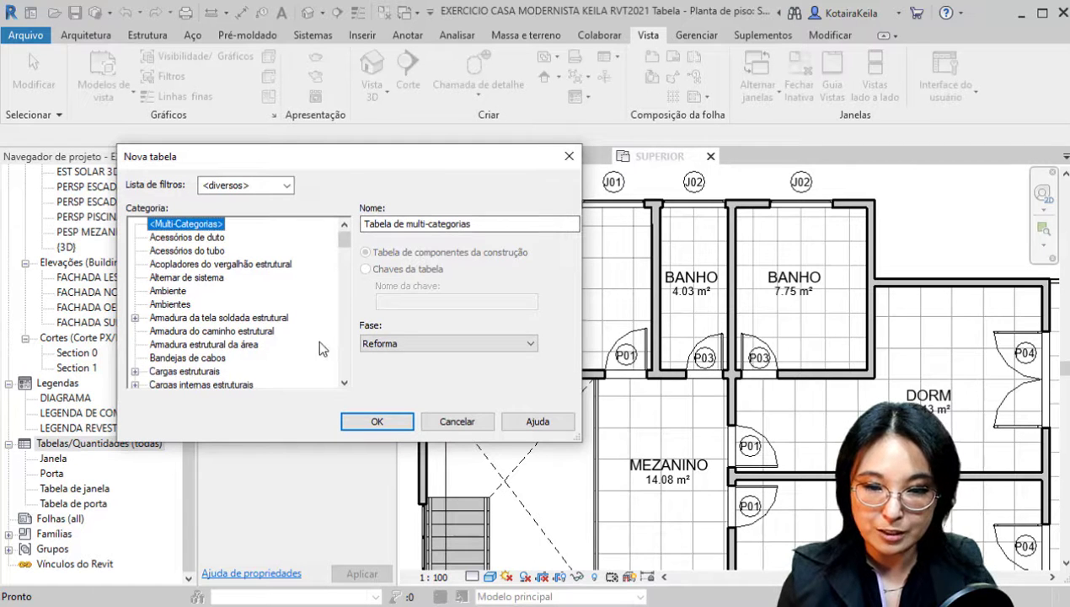
# Step: Create the schedule for the Ambientes category with its phase set to Construção
pyautogui.click(173, 305)
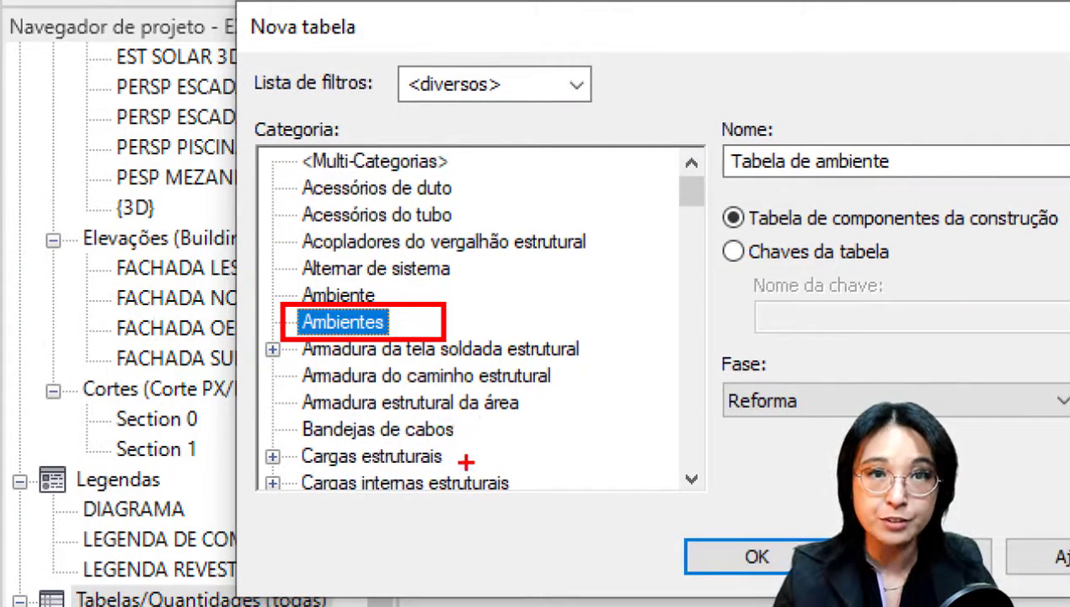
pyautogui.moveTo(481, 341)
pyautogui.mouseDown()
pyautogui.moveTo(482, 299)
pyautogui.moveTo(514, 306)
pyautogui.moveTo(543, 333)
pyautogui.moveTo(570, 310)
pyautogui.moveTo(565, 291)
pyautogui.moveTo(599, 330)
pyautogui.mouseUp()
pyautogui.click(592, 352)
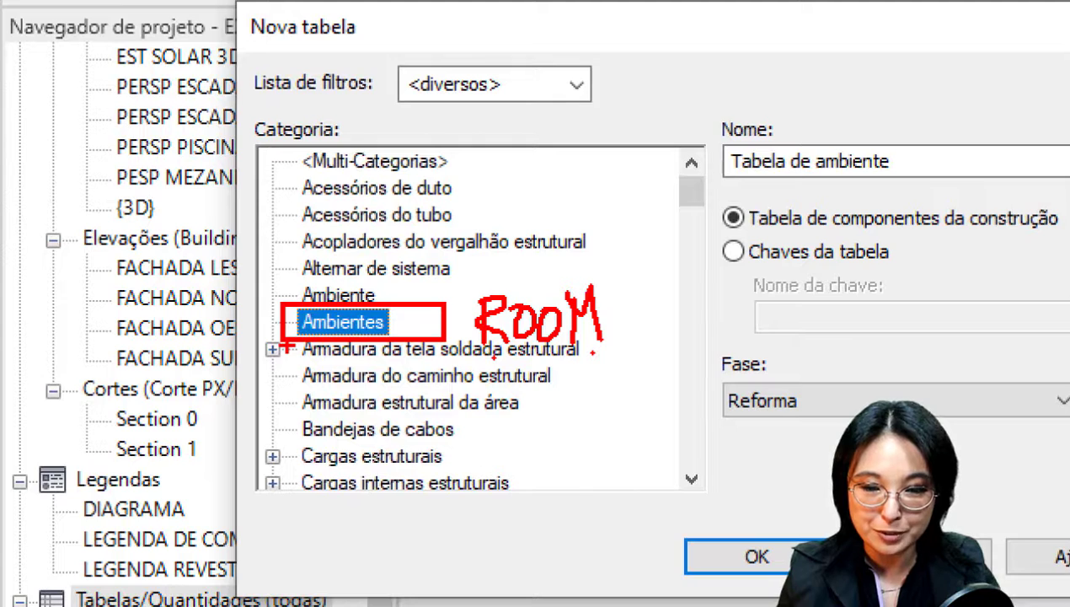
pyautogui.click(391, 293)
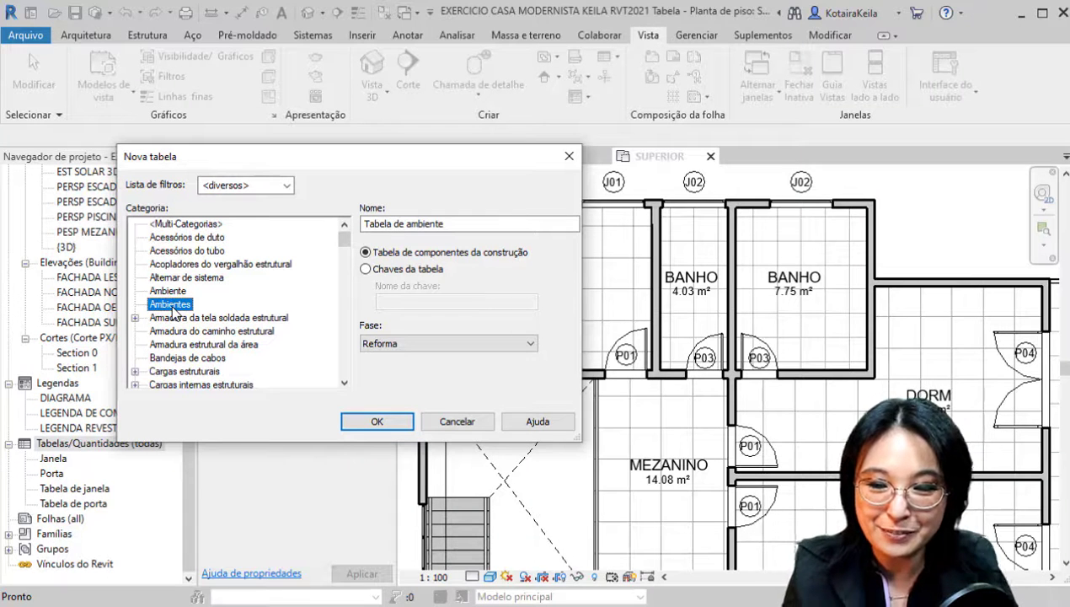
pyautogui.click(365, 344)
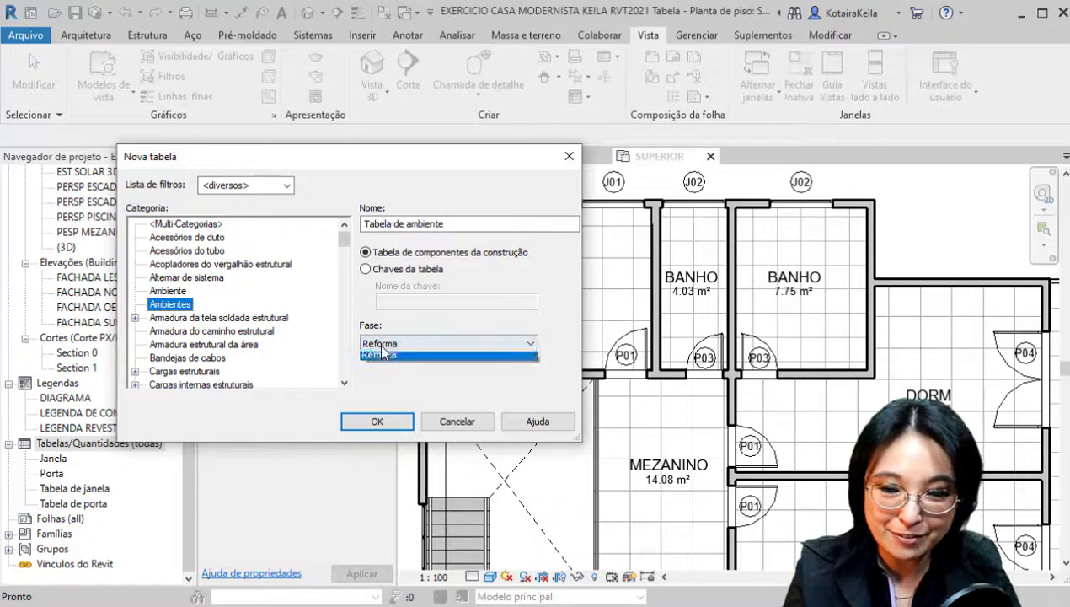
pyautogui.click(177, 304)
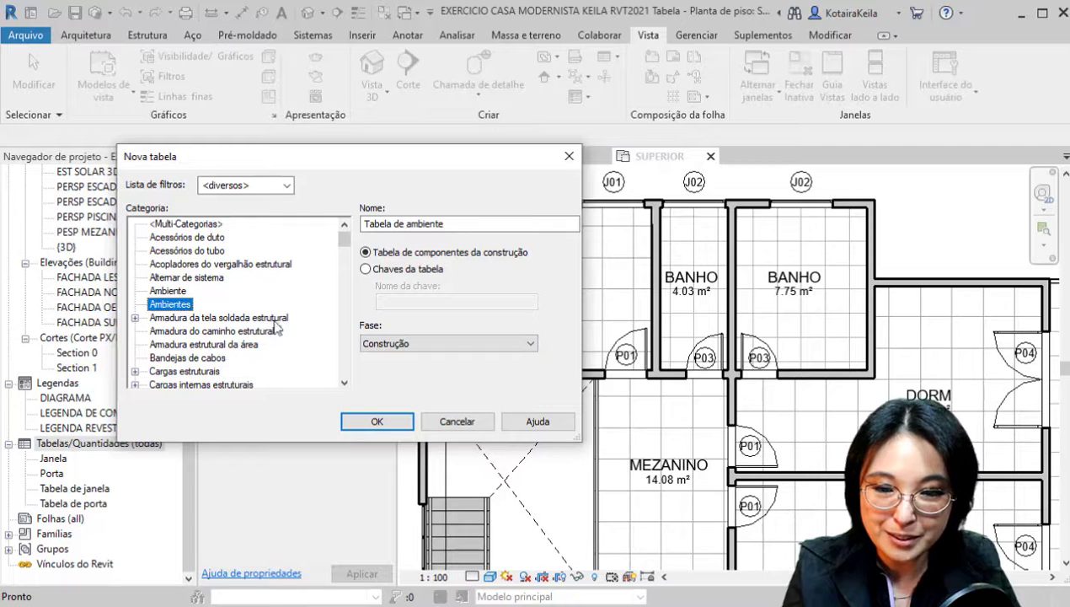
pyautogui.click(394, 421)
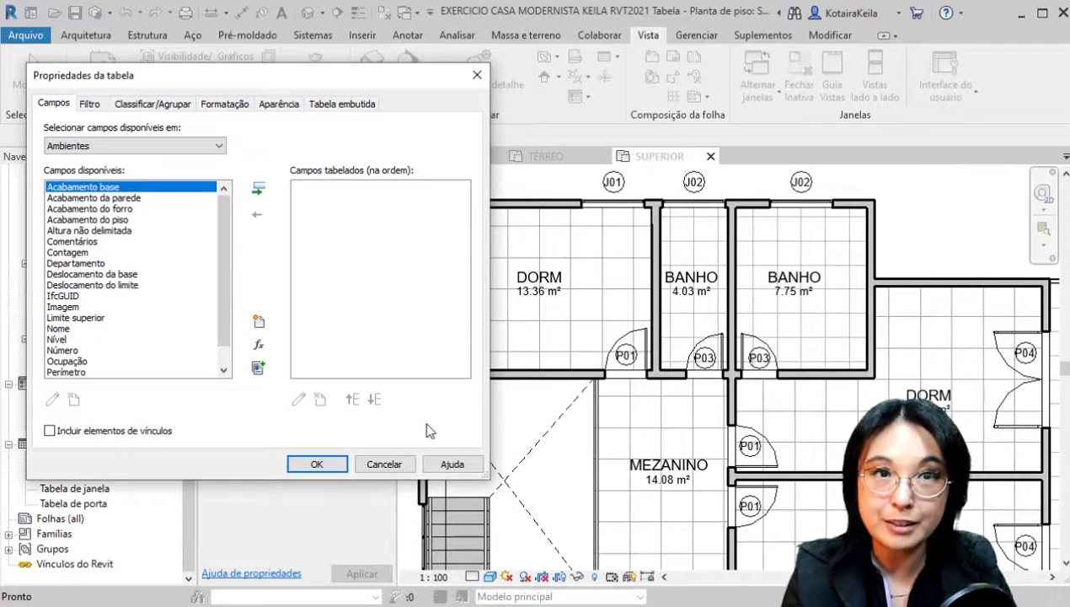
# Step: Add the Nível and Nome fields, in that order, to the room schedule
pyautogui.moveTo(221, 240)
pyautogui.mouseDown()
pyautogui.moveTo(224, 303)
pyautogui.moveTo(226, 228)
pyautogui.moveTo(220, 325)
pyautogui.moveTo(219, 221)
pyautogui.mouseUp()
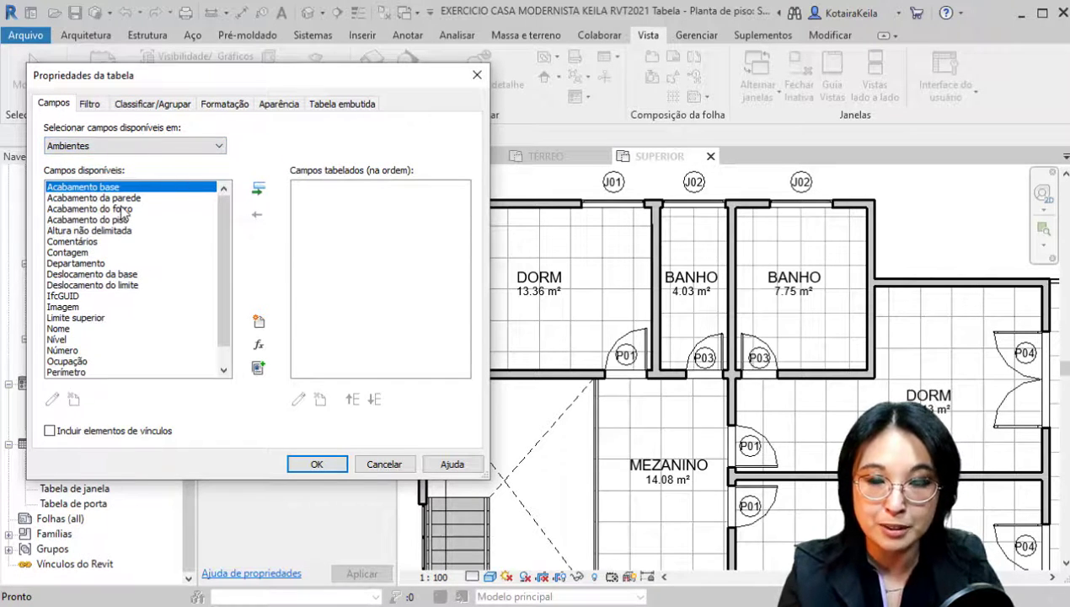
pyautogui.moveTo(222, 224)
pyautogui.mouseDown()
pyautogui.moveTo(220, 247)
pyautogui.moveTo(218, 208)
pyautogui.mouseUp()
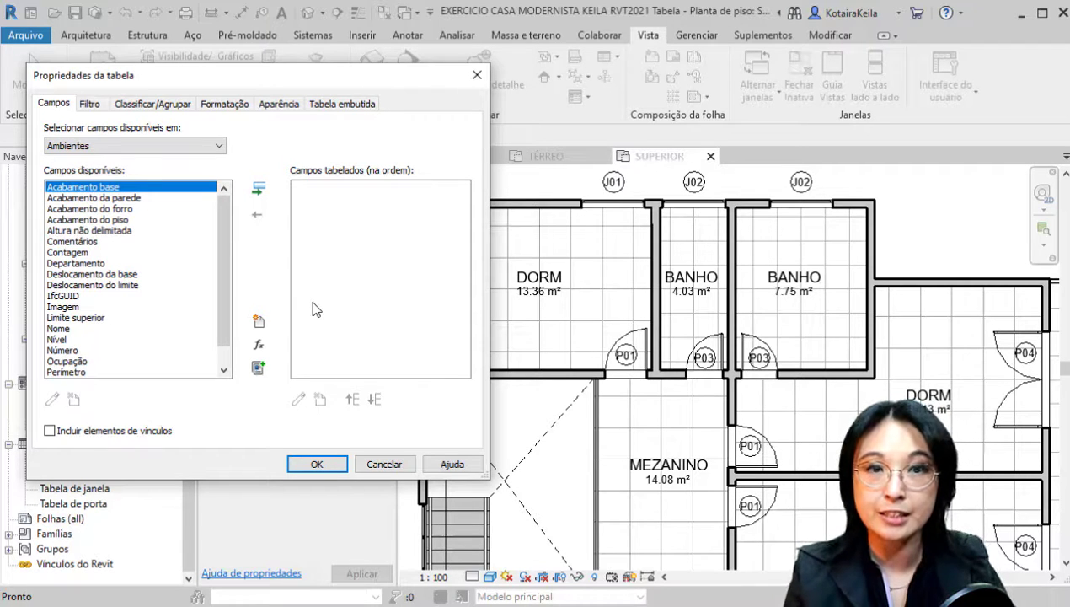
pyautogui.click(63, 338)
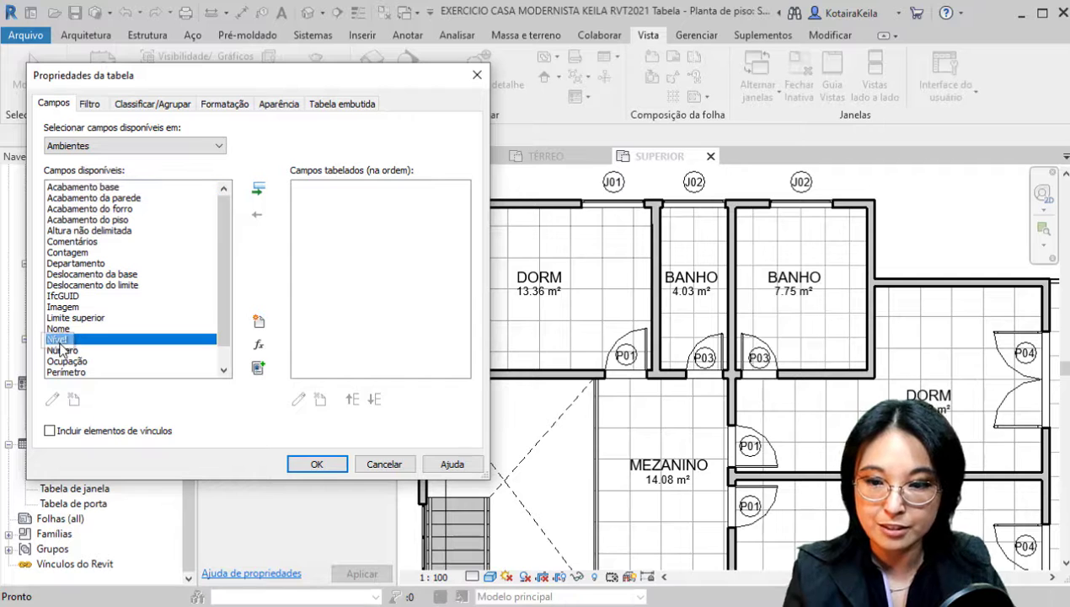
pyautogui.click(259, 189)
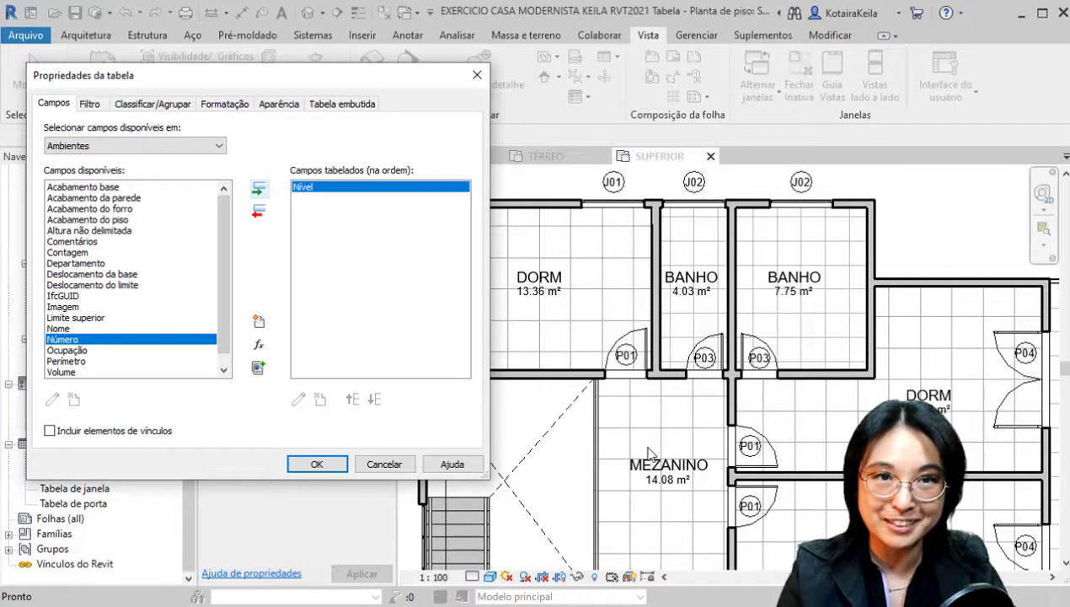
pyautogui.click(65, 328)
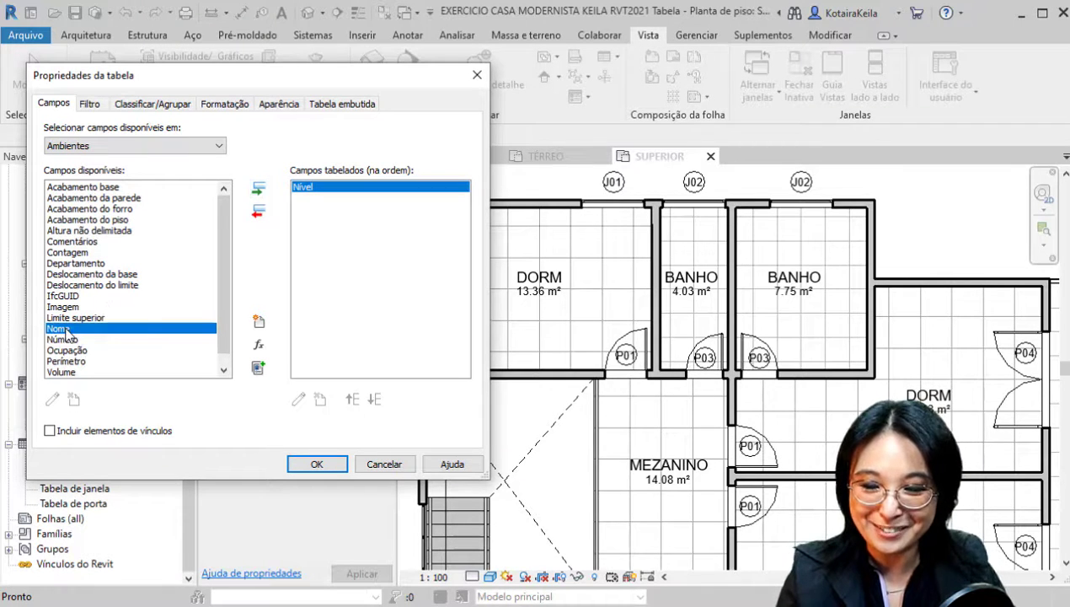
pyautogui.click(260, 190)
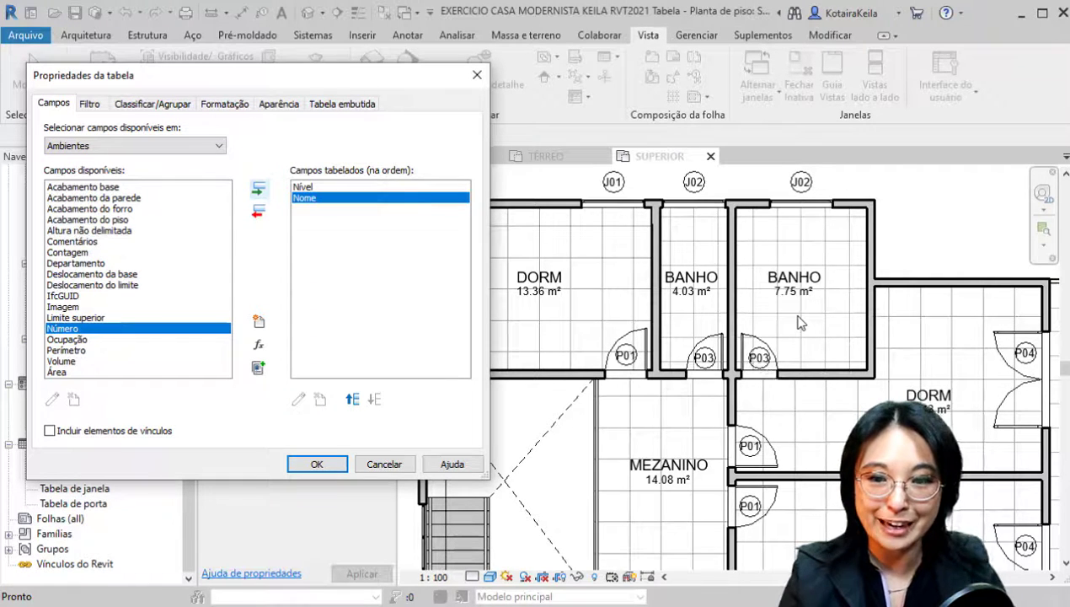
# Step: Add the Área and Perímetro fields after Nome in the room schedule
pyautogui.click(68, 373)
pyautogui.click(259, 189)
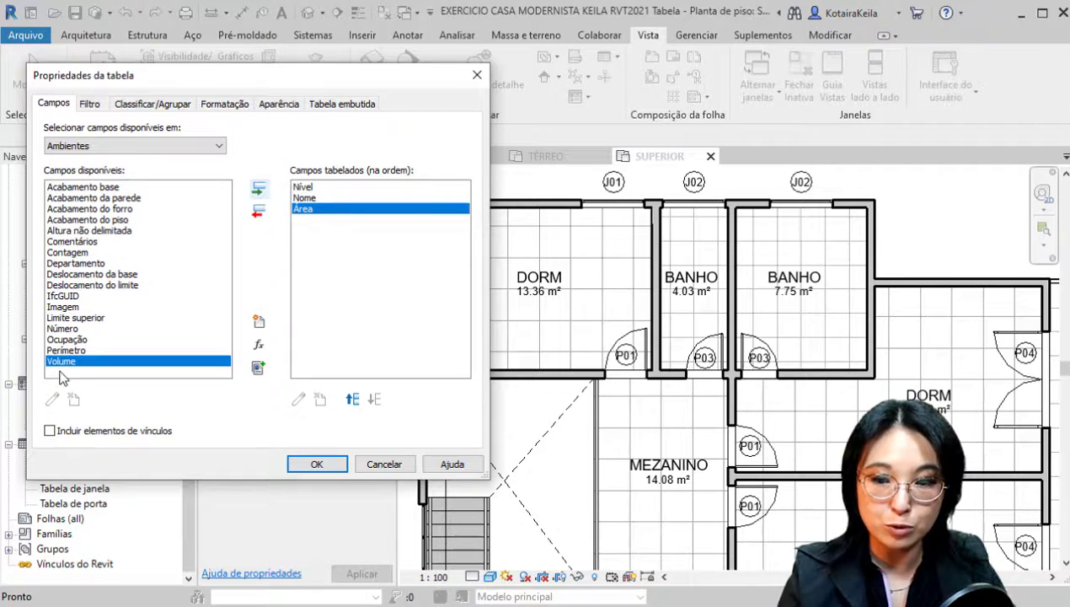
pyautogui.click(60, 372)
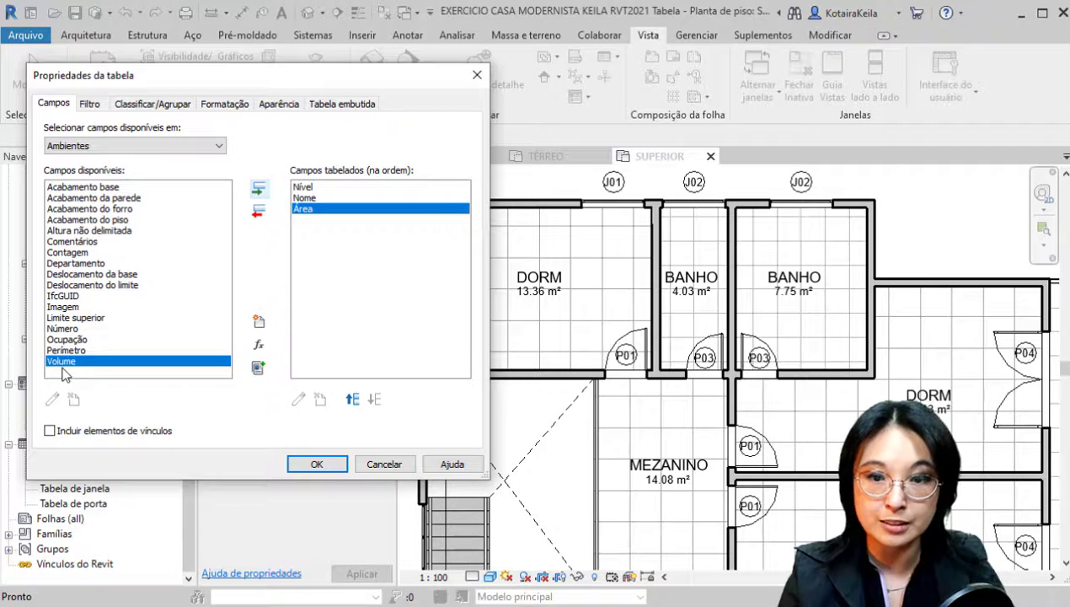
pyautogui.click(265, 192)
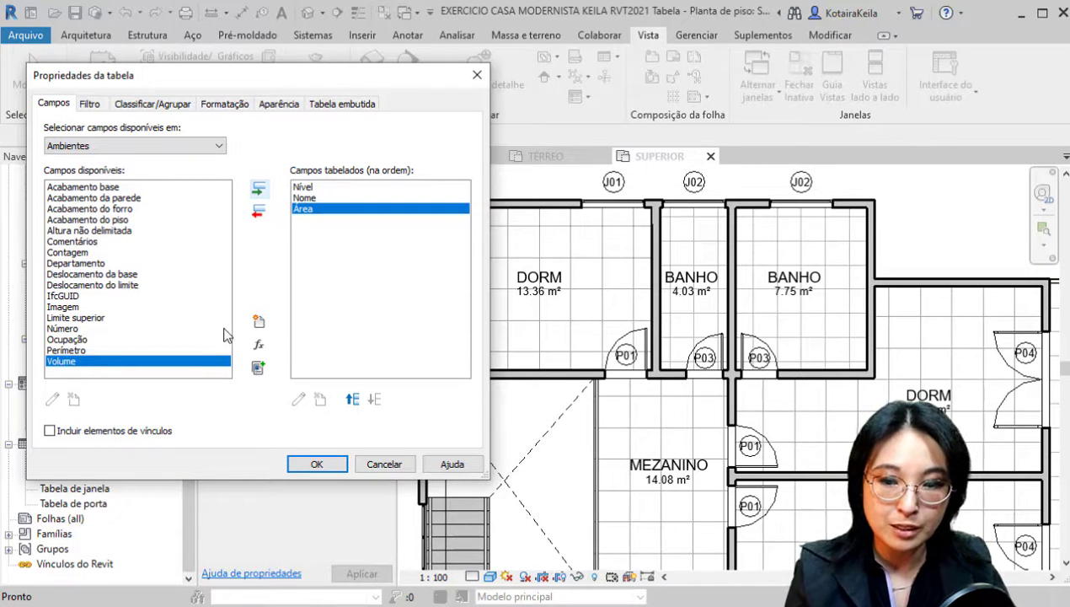
pyautogui.click(76, 350)
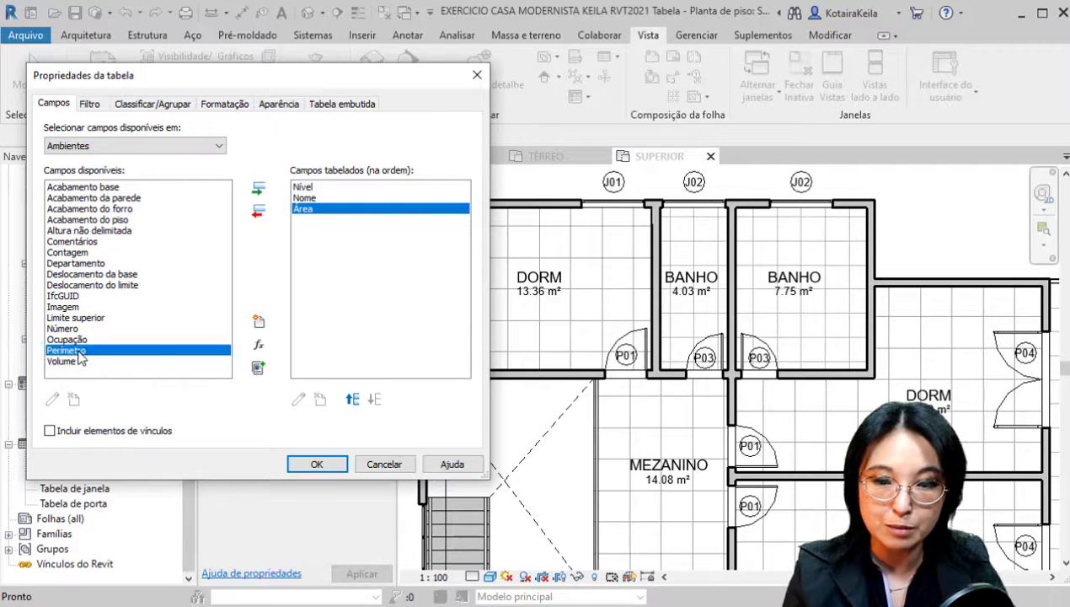
pyautogui.click(260, 188)
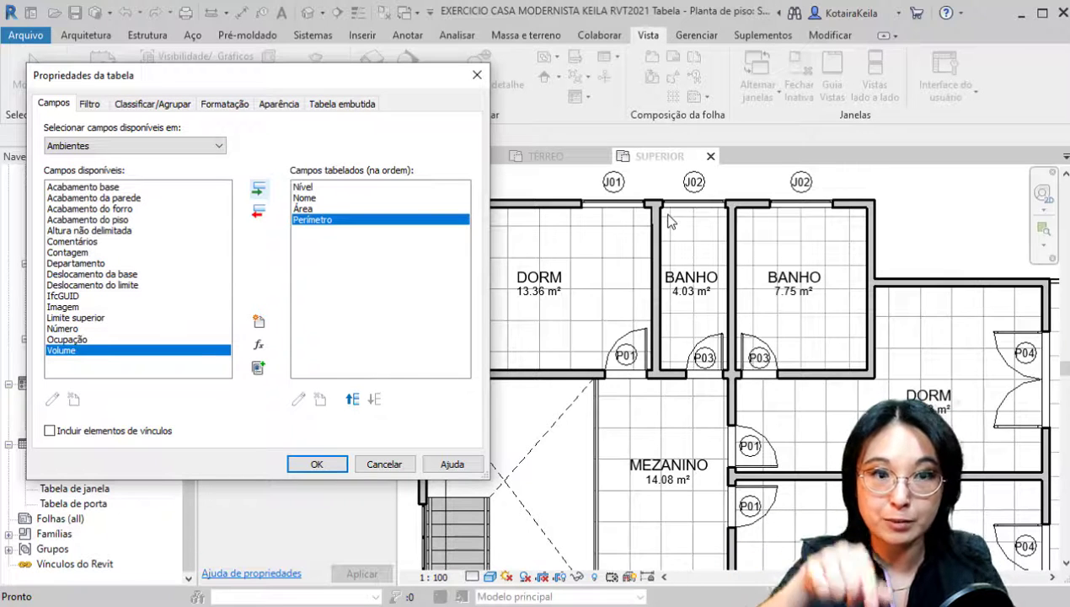
pyautogui.press('ctrl')
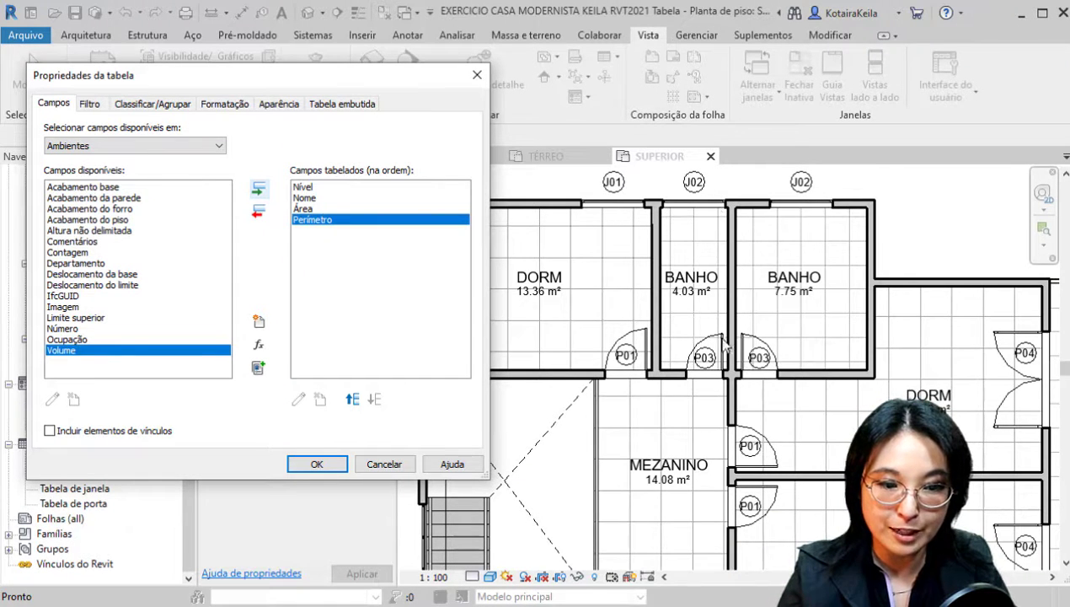
pyautogui.press('ctrl')
pyautogui.press('ctrl')
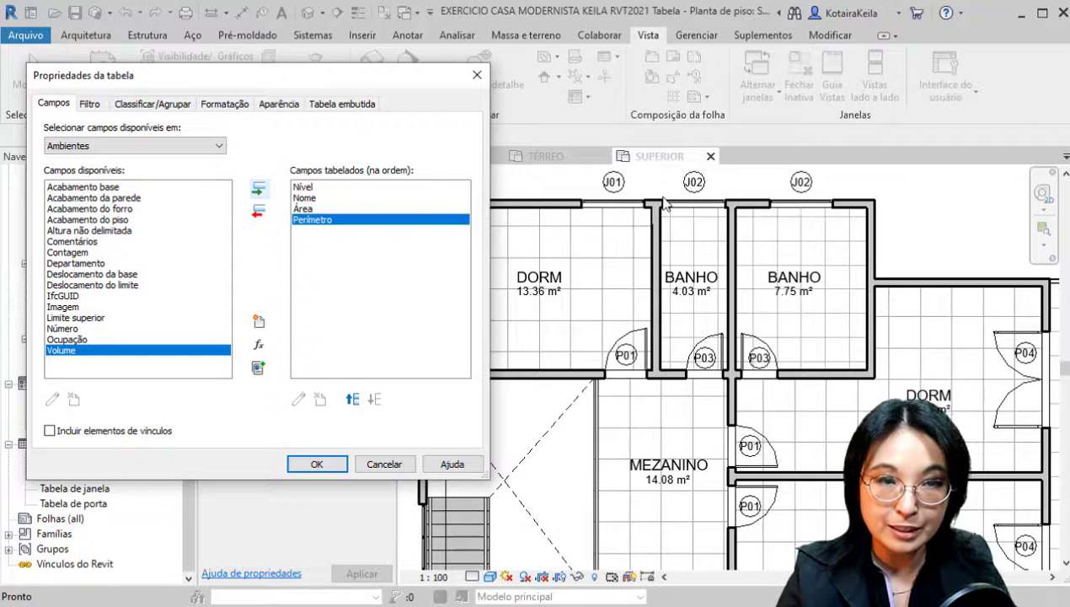
pyautogui.press('ctrl')
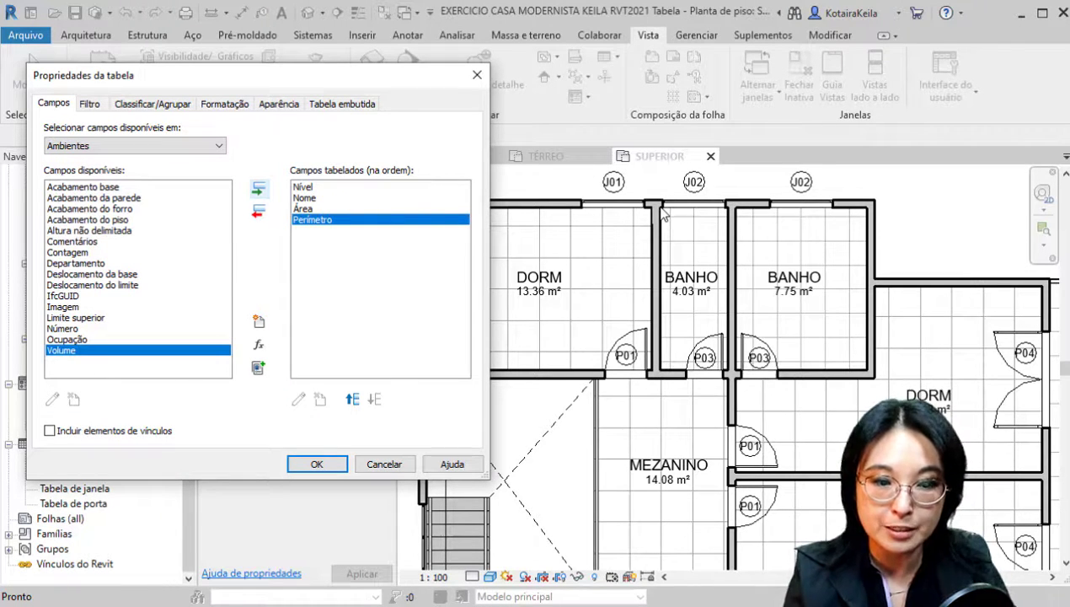
pyautogui.press('ctrl')
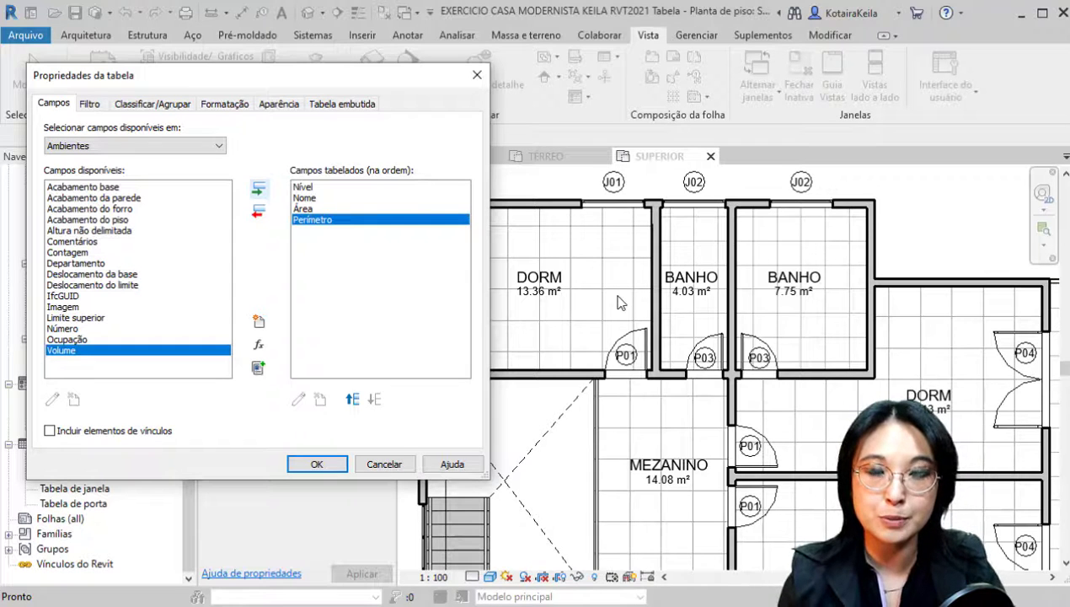
# Step: Examine the available Ocupação, Número and Comentários room fields without adding them to the schedule
pyautogui.click(82, 340)
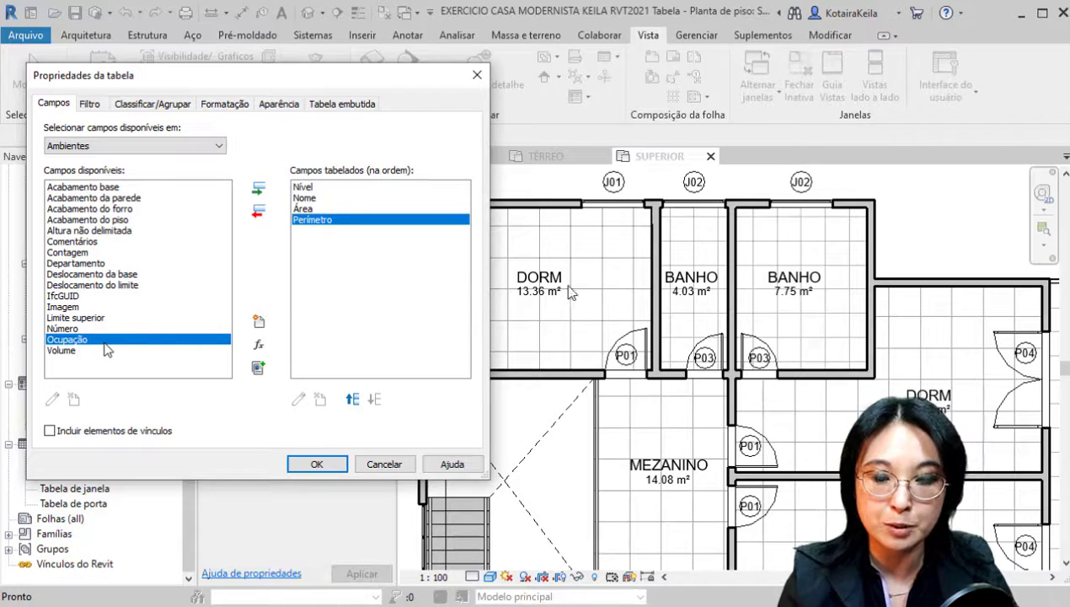
pyautogui.click(124, 341)
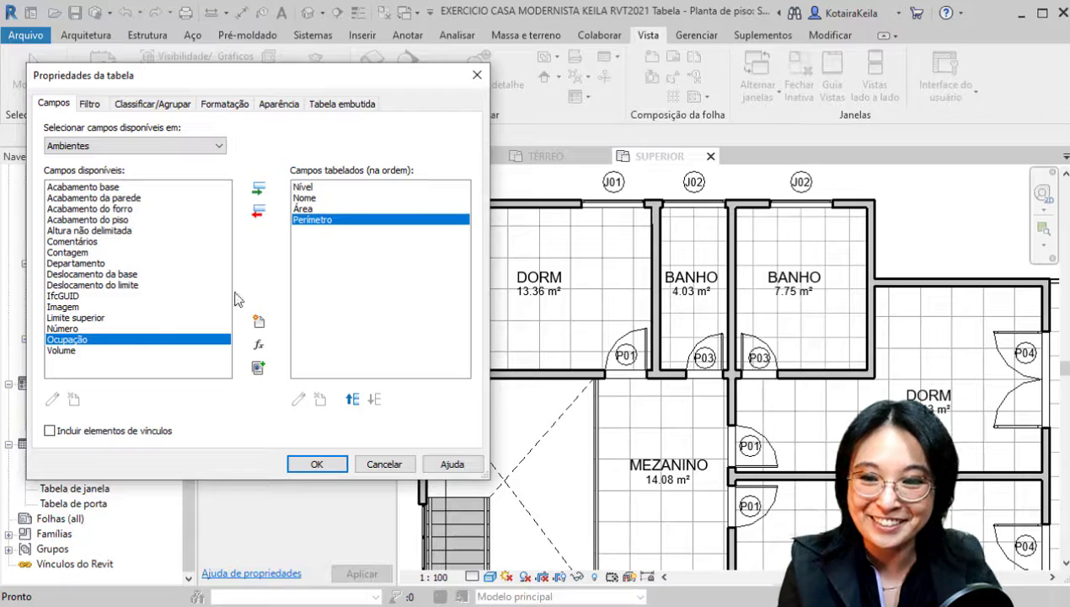
pyautogui.click(123, 339)
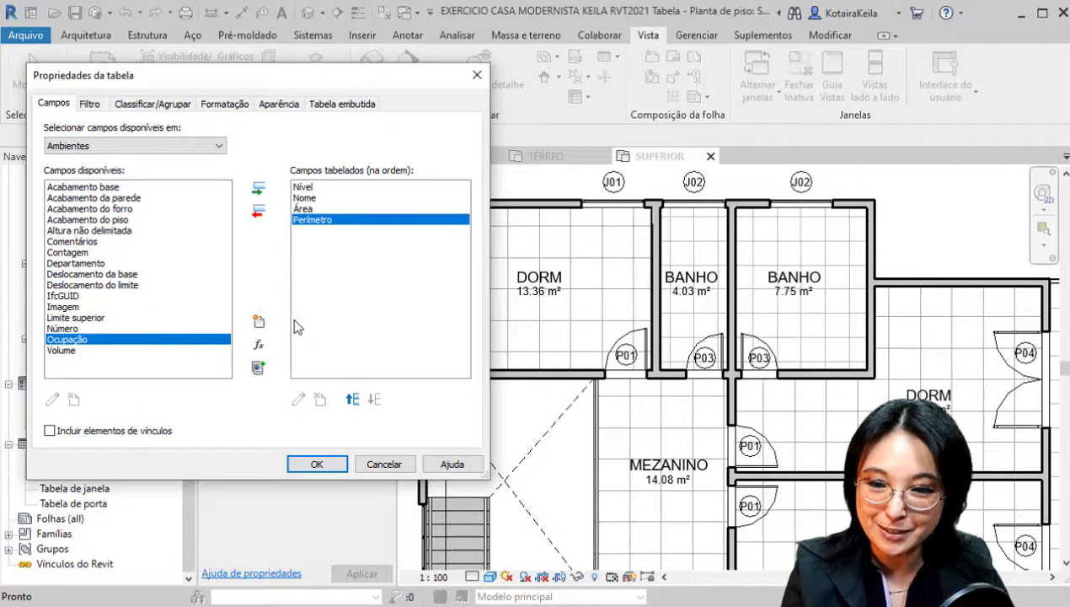
pyautogui.click(67, 327)
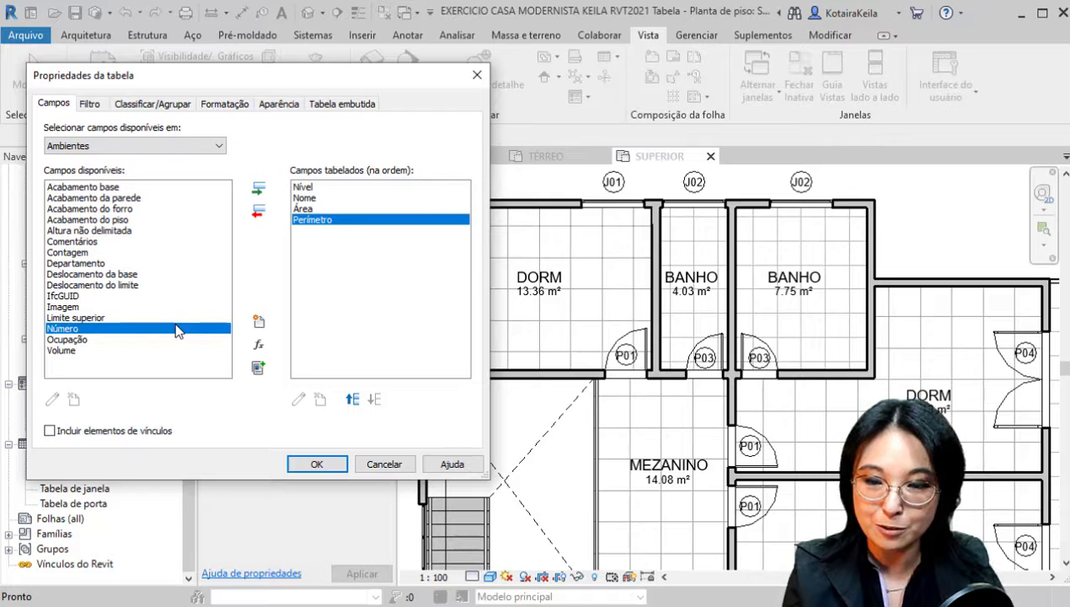
pyautogui.press('ctrl')
pyautogui.press('ctrl')
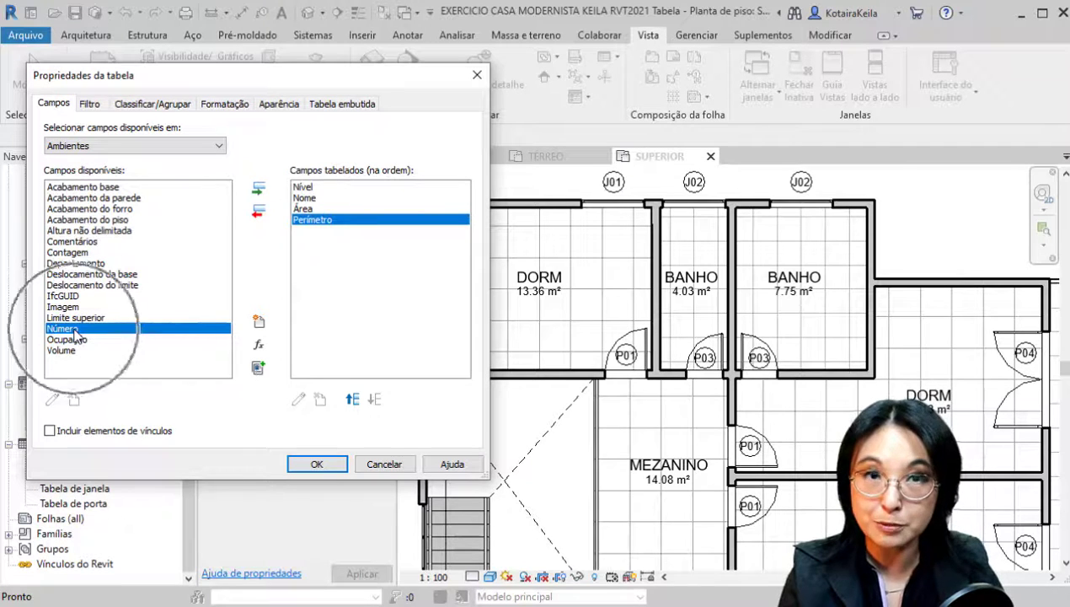
pyautogui.press('ctrl')
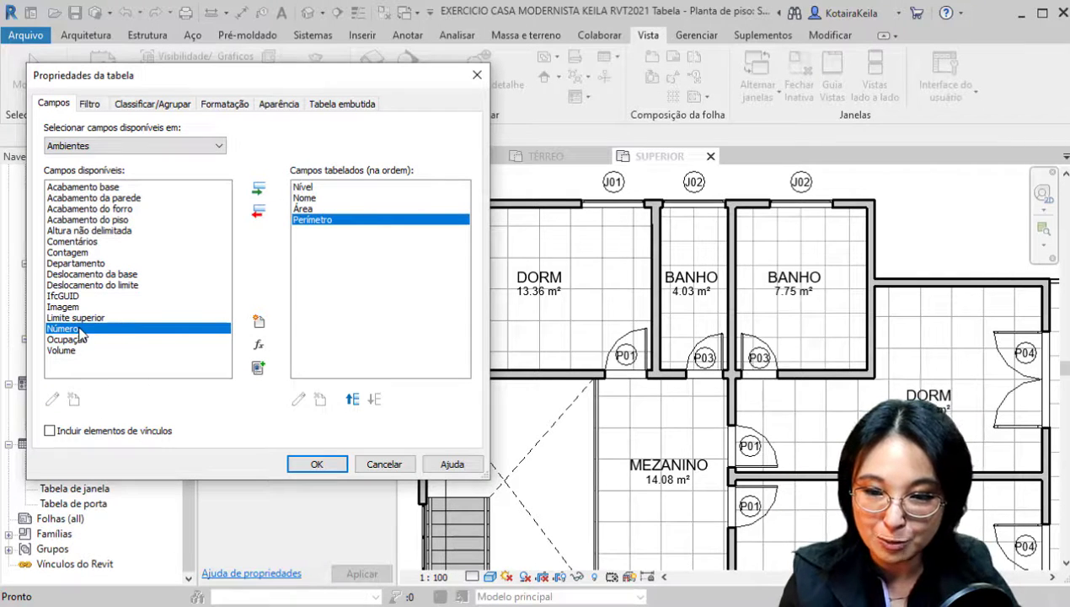
pyautogui.click(85, 242)
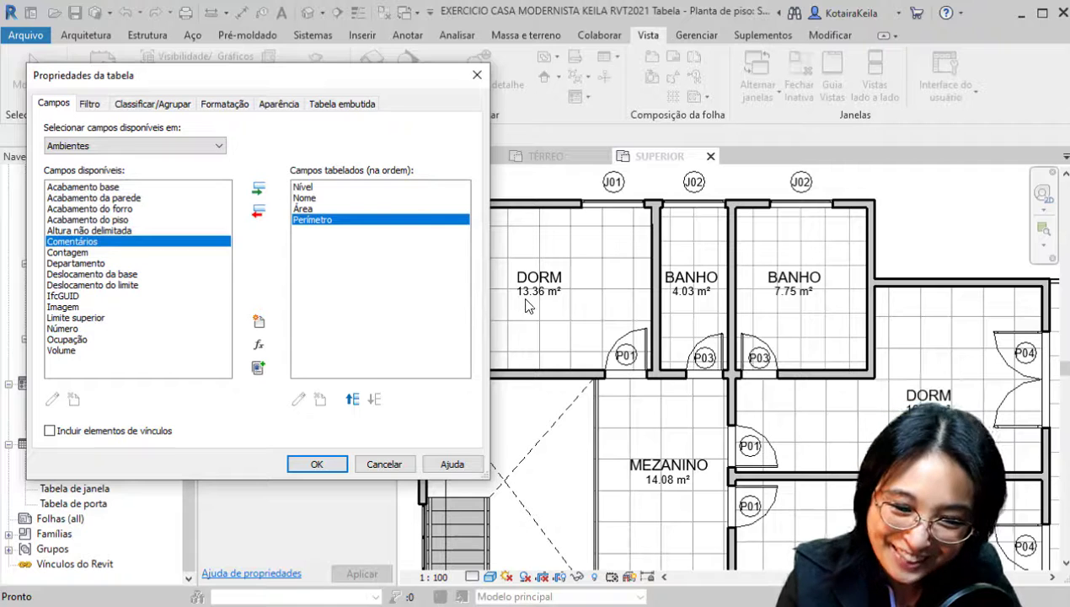
pyautogui.press('ctrl')
pyautogui.press('ctrl')
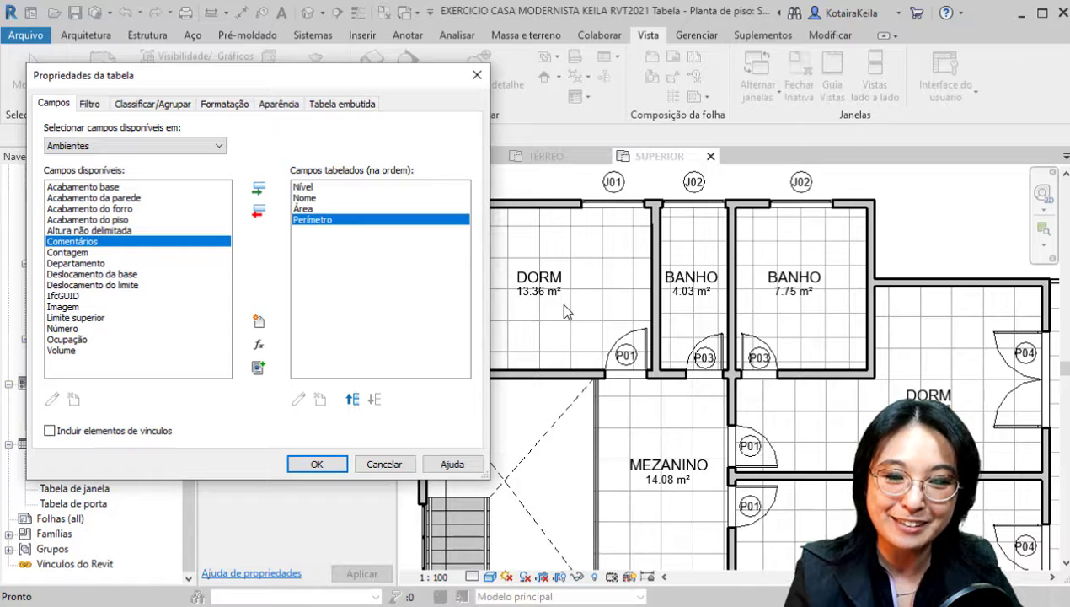
# Step: Examine the available base, wall, ceiling and floor finish fields (Acabamento) without adding them to the room schedule
pyautogui.click(121, 220)
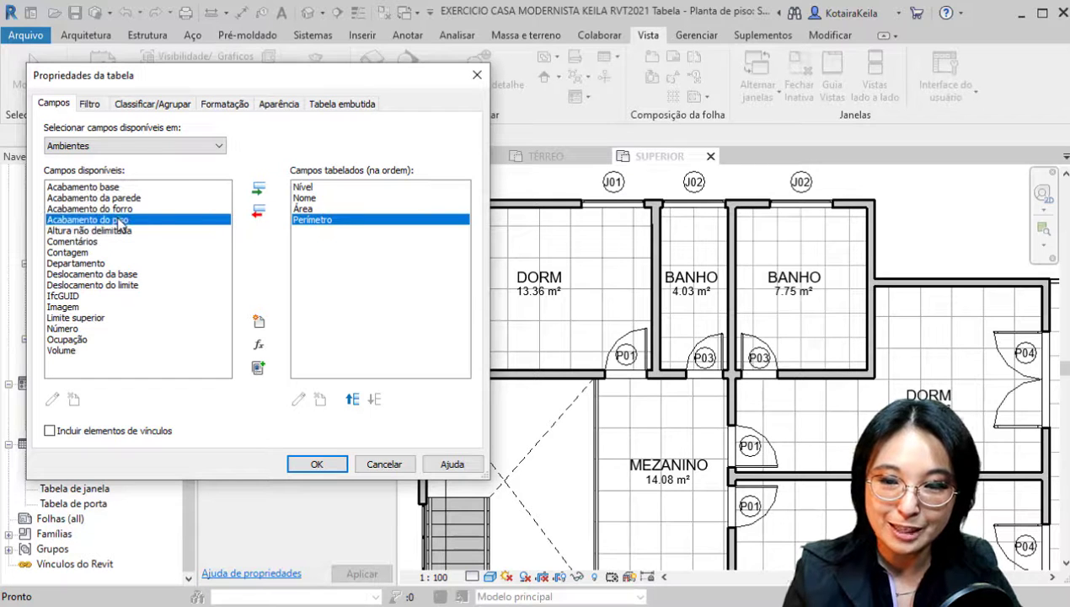
pyautogui.press('ctrl')
pyautogui.press('ctrl')
pyautogui.click(138, 199)
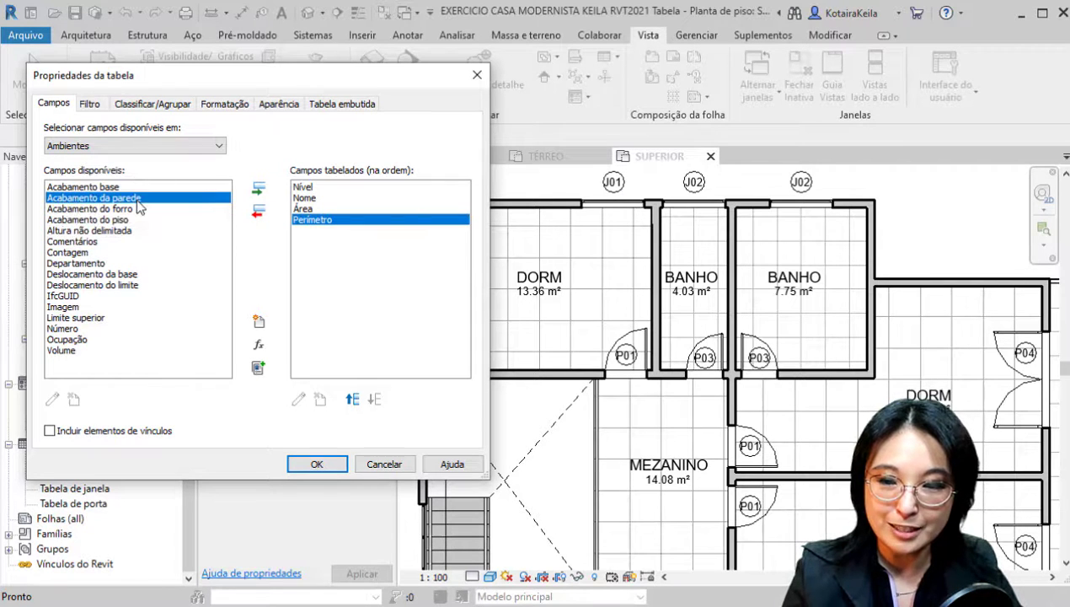
pyautogui.click(120, 209)
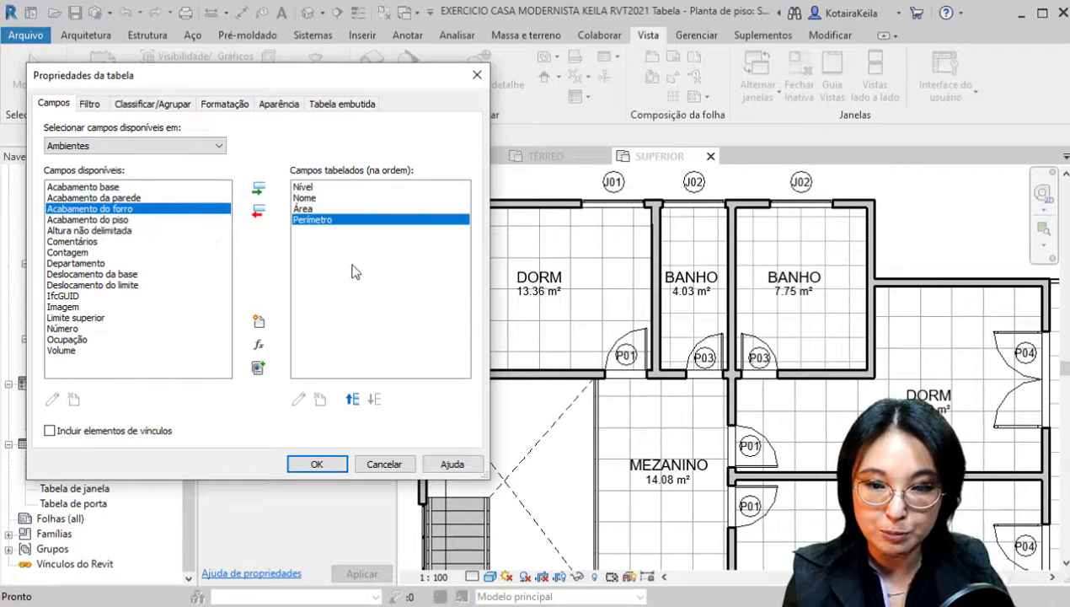
pyautogui.click(120, 189)
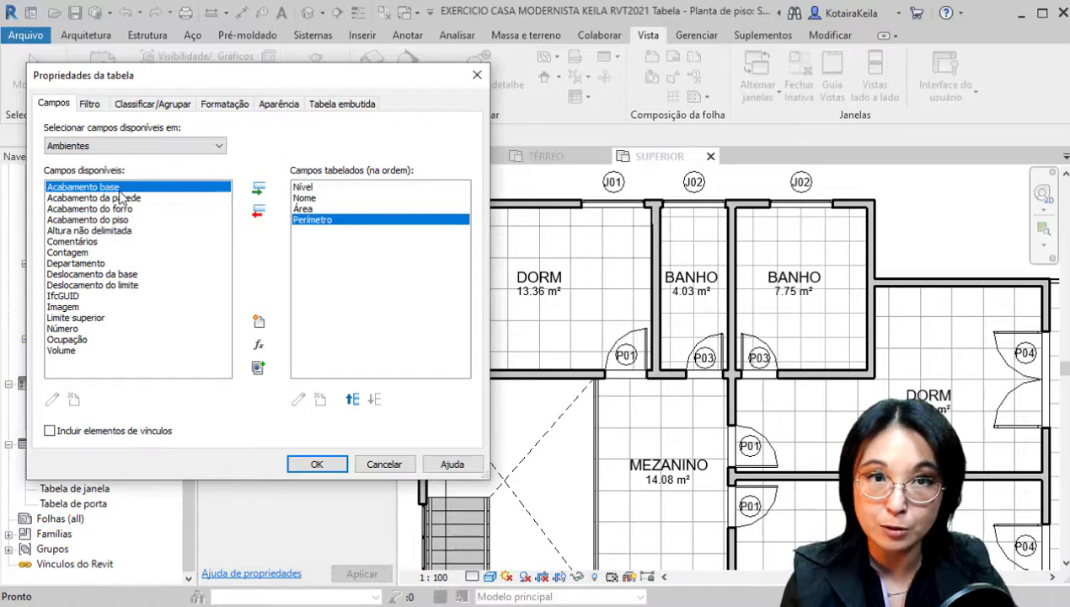
pyautogui.click(131, 198)
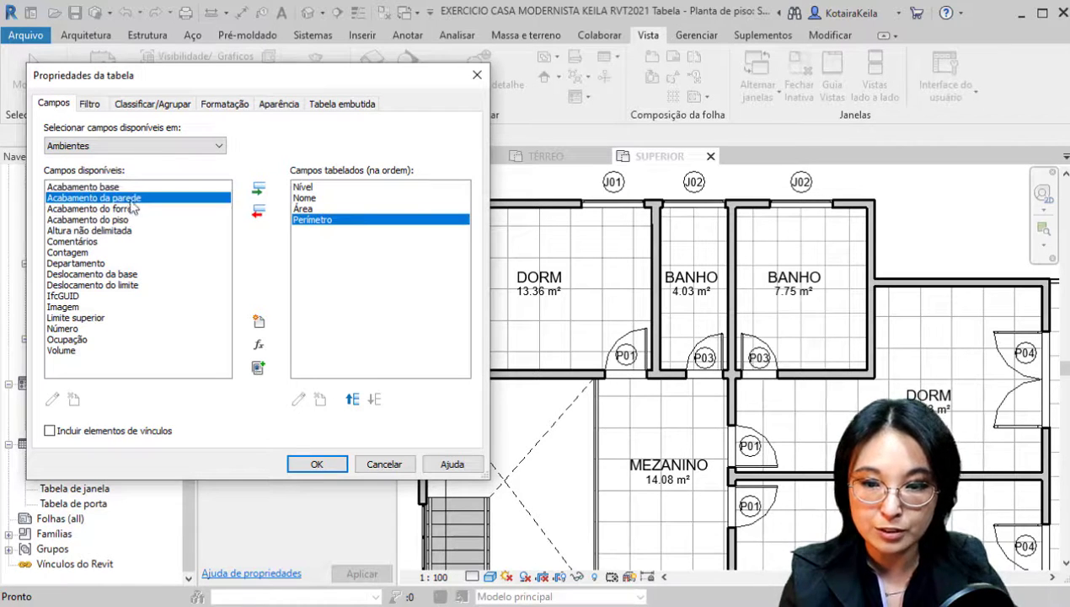
pyautogui.click(131, 209)
pyautogui.click(130, 219)
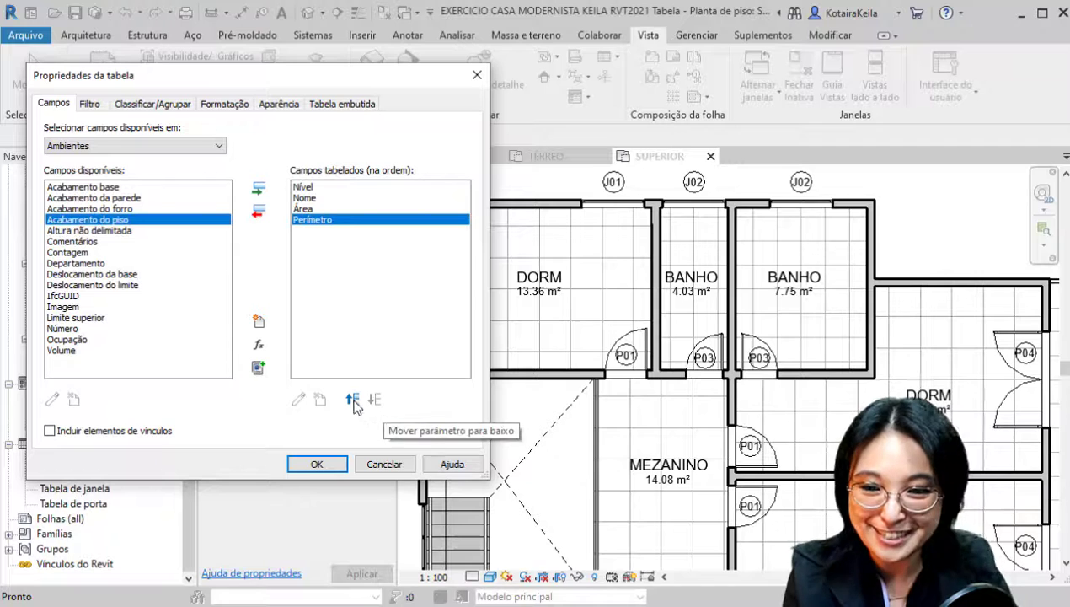
# Step: Add the Contagem field to the room schedule as the last field, after Perímetro
pyautogui.click(76, 253)
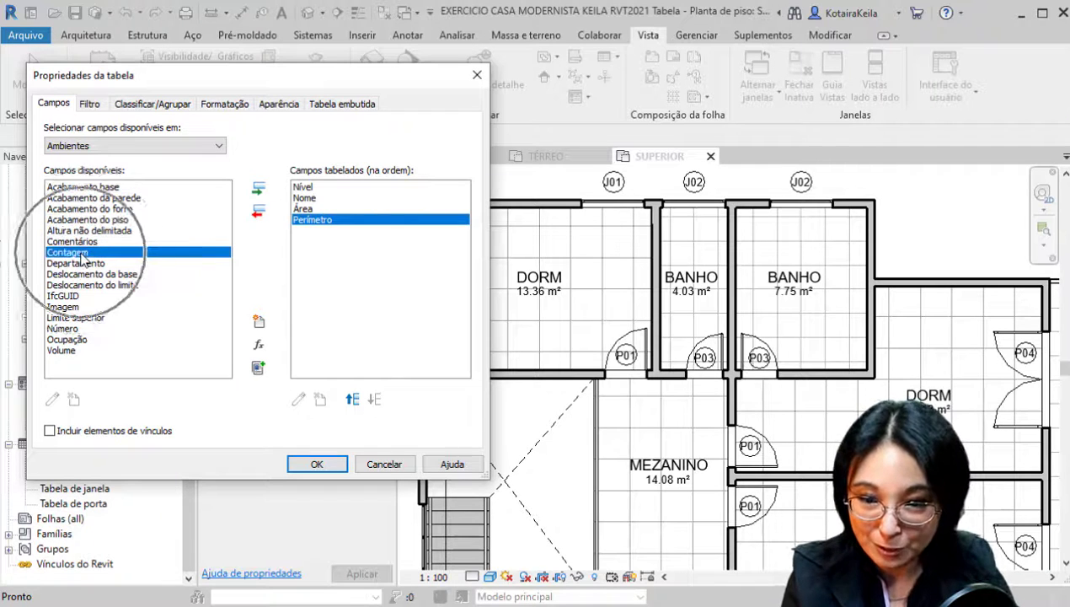
pyautogui.click(258, 188)
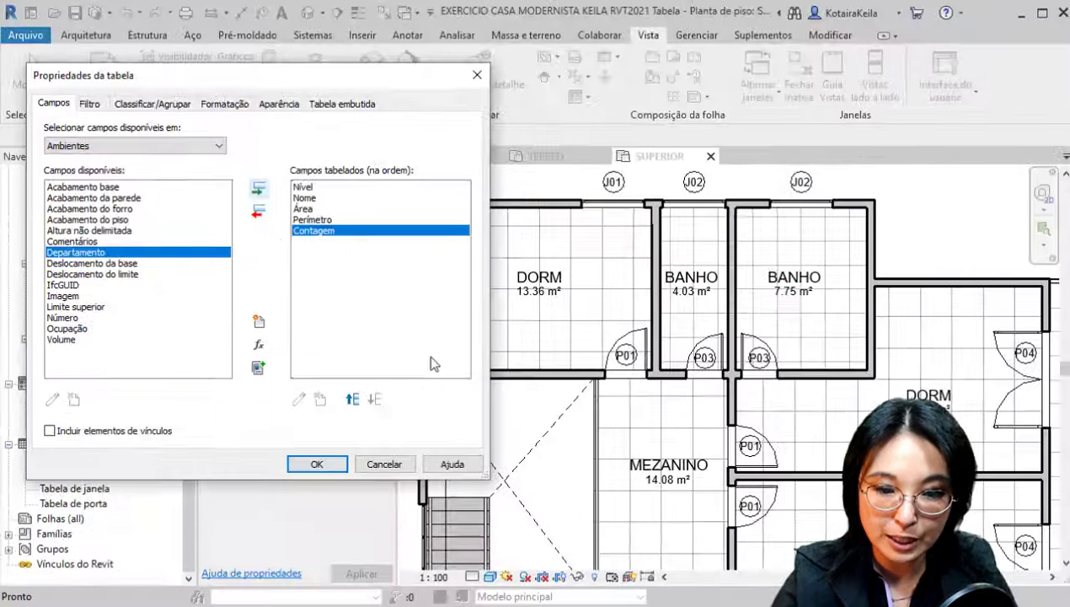
pyautogui.click(353, 400)
pyautogui.click(374, 399)
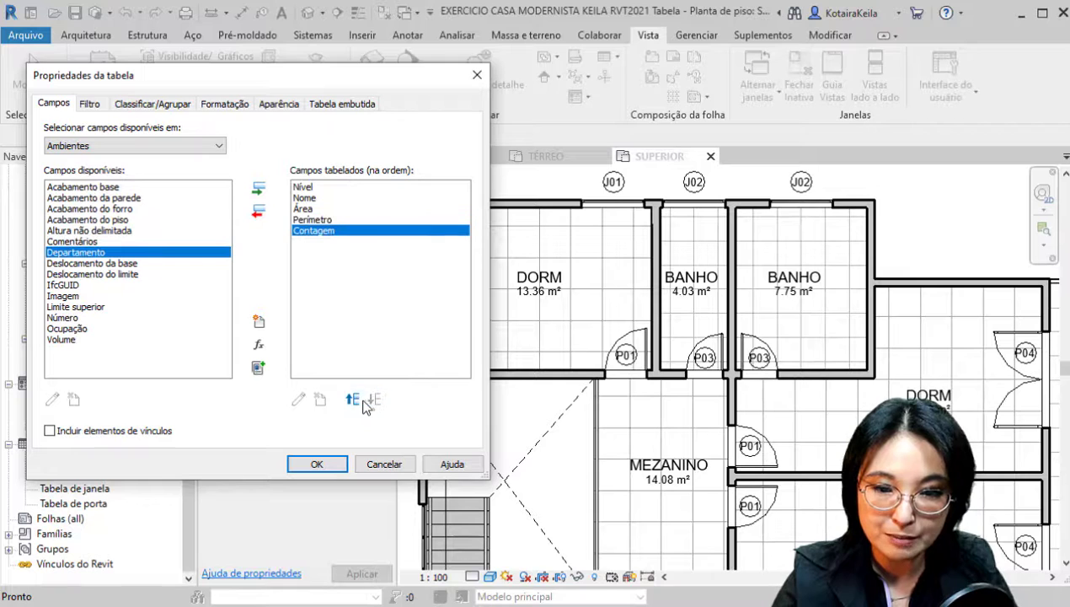
pyautogui.press('ctrl')
pyautogui.press('ctrl')
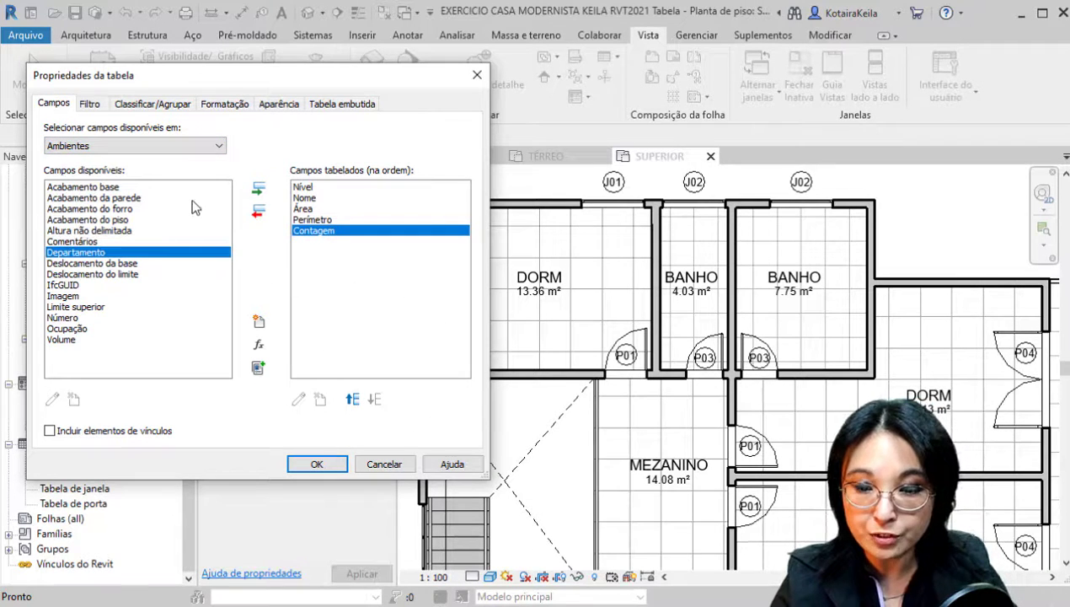
# Step: Sort the schedule by Nível in ascending order, with a header and a footer showing Título, contagem e totais
pyautogui.click(176, 105)
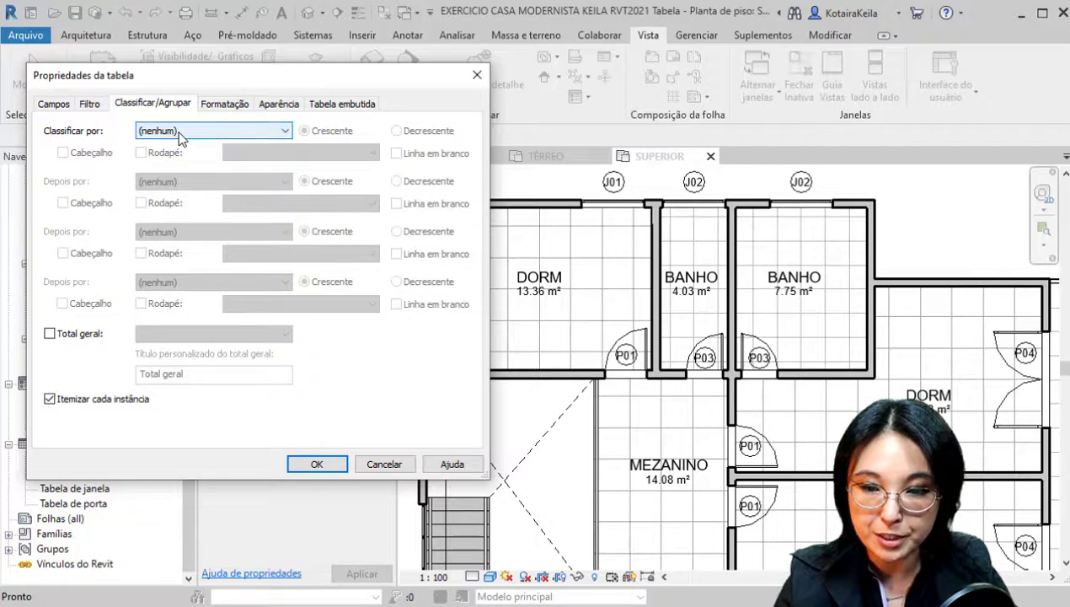
pyautogui.click(177, 131)
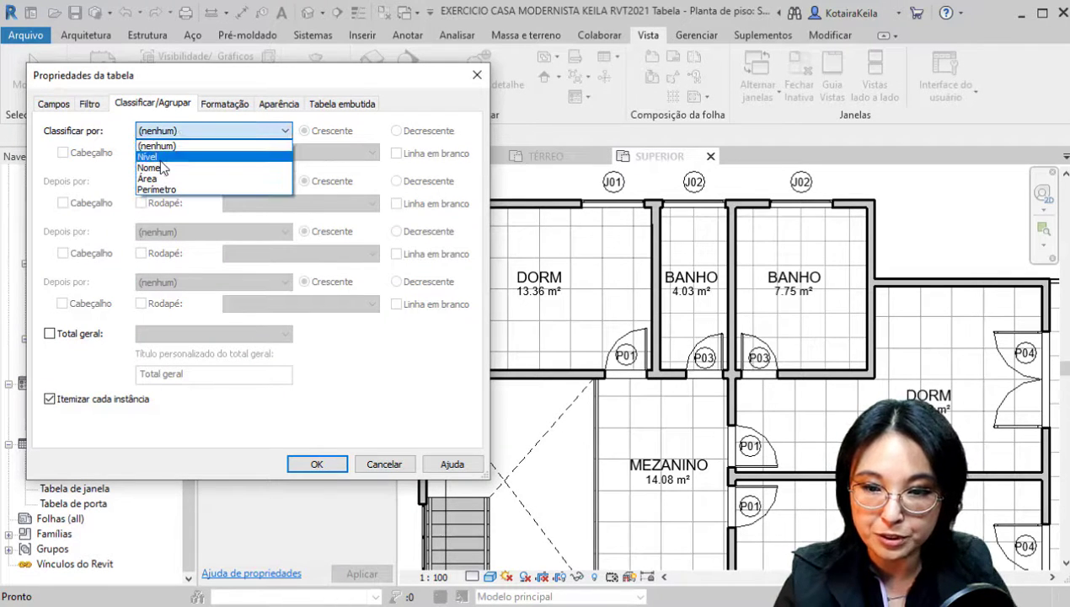
pyautogui.click(155, 156)
pyautogui.click(78, 153)
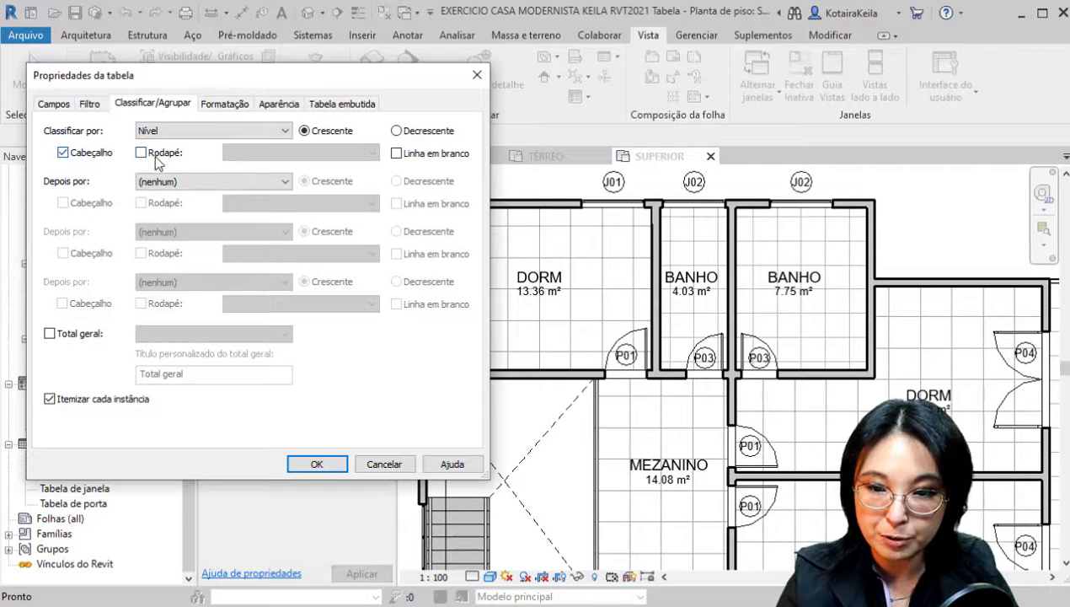
pyautogui.click(155, 155)
# Step: Add Nome as the second sorting level in ascending order, without a header or footer
pyautogui.click(178, 180)
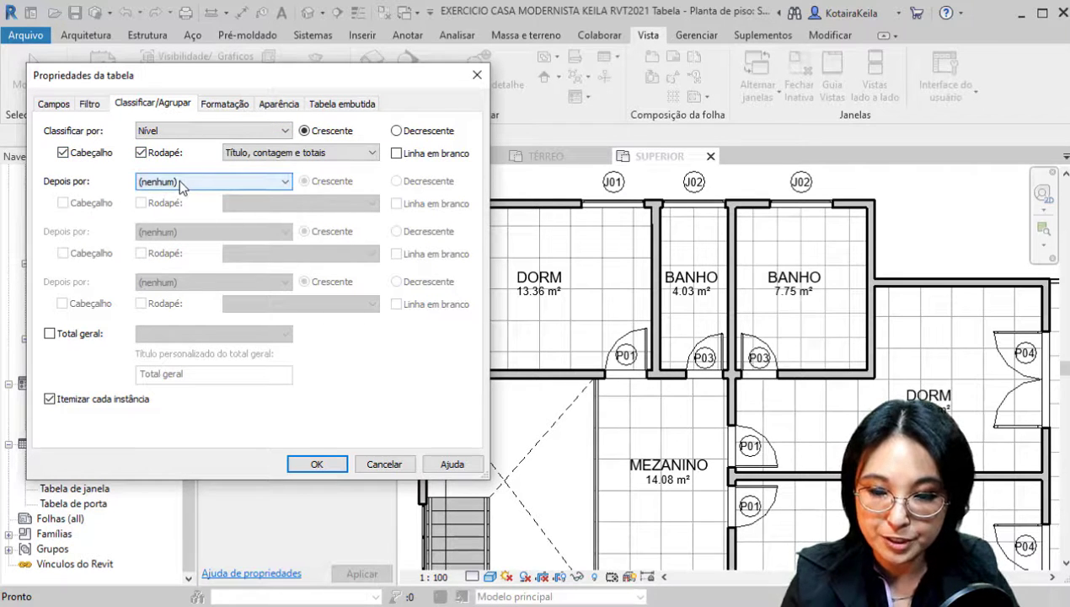
pyautogui.click(178, 181)
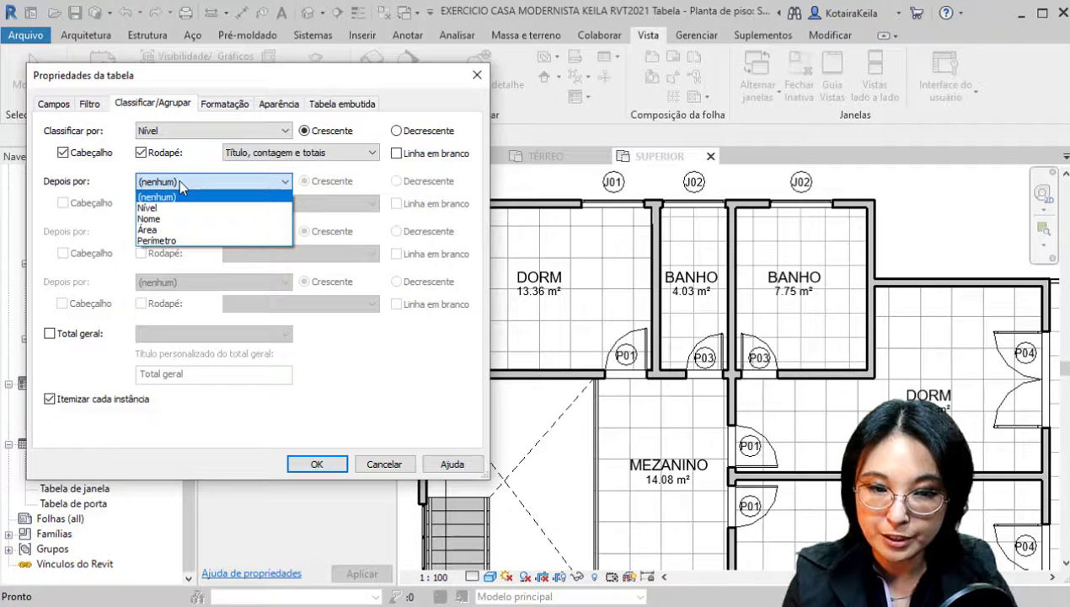
pyautogui.click(163, 219)
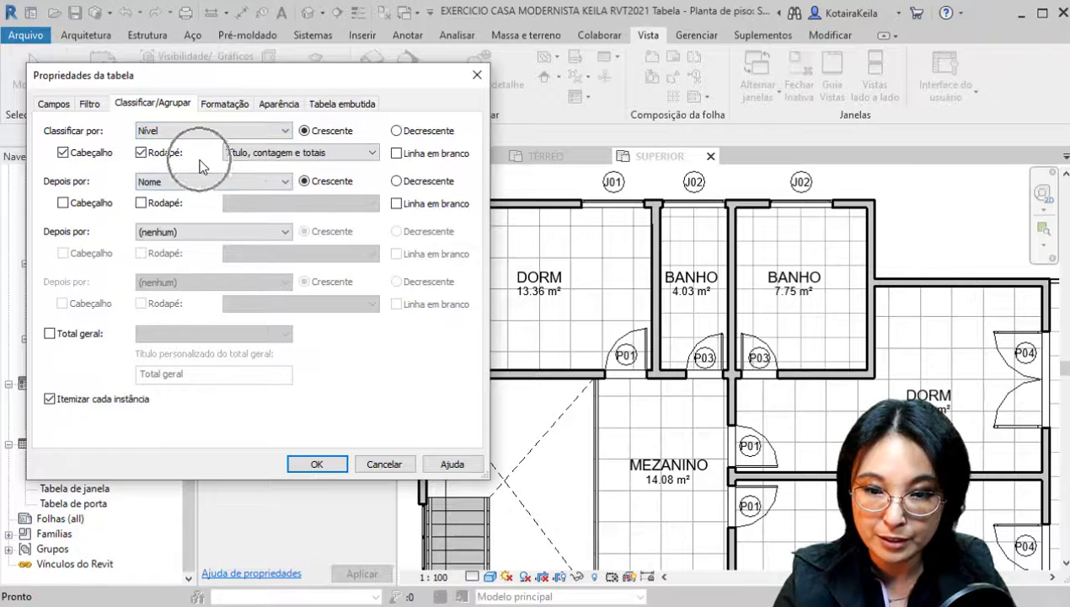
pyautogui.press('ctrl')
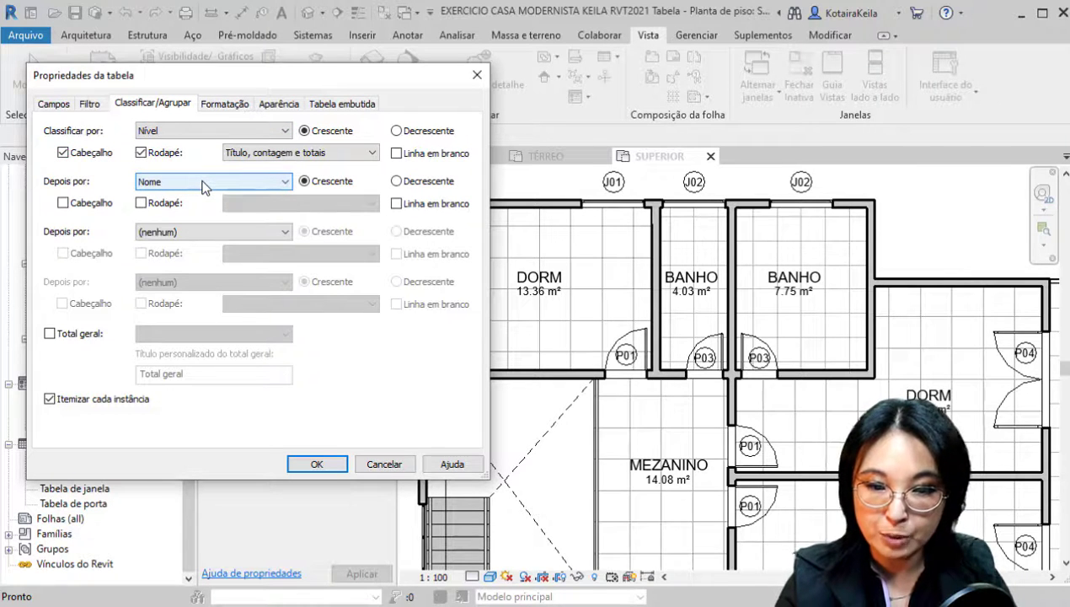
pyautogui.press('ctrl')
pyautogui.press('ctrl')
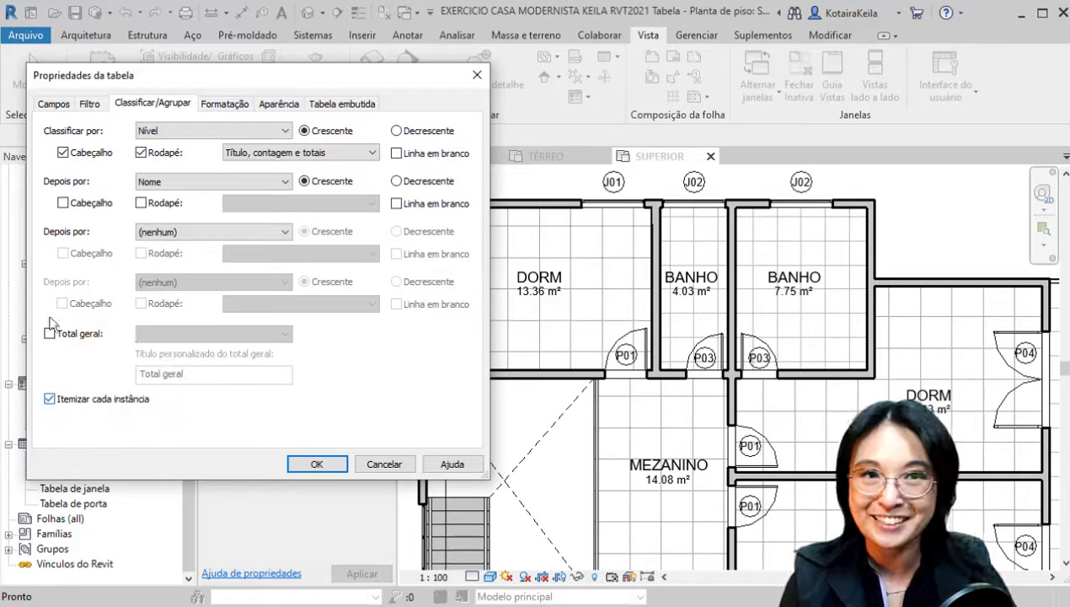
# Step: Make Nível a hidden field and set the Contagem field to Calcular os totais
pyautogui.click(225, 104)
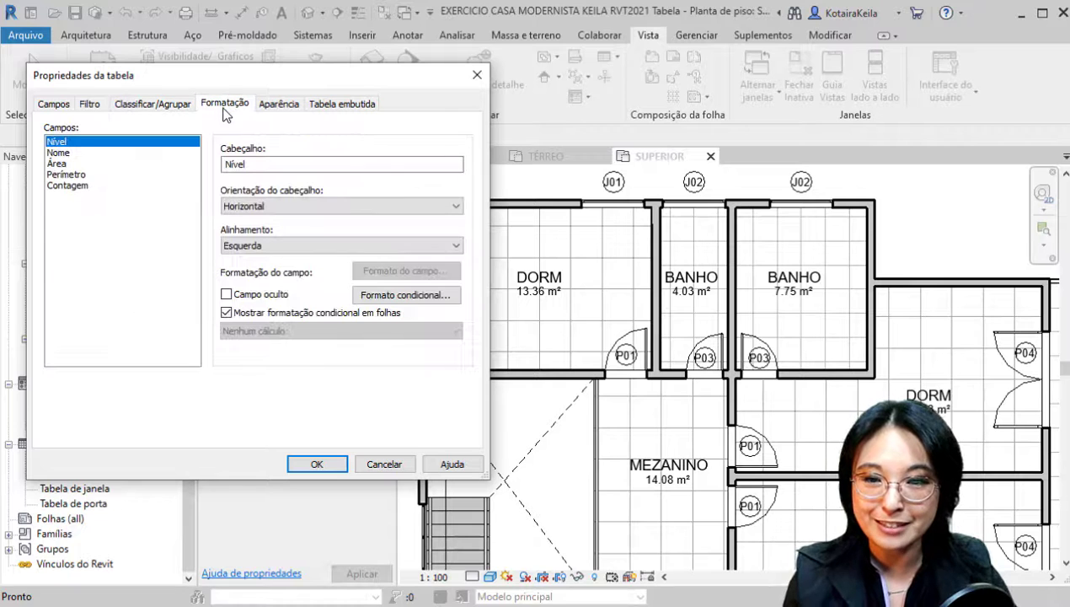
pyautogui.click(271, 295)
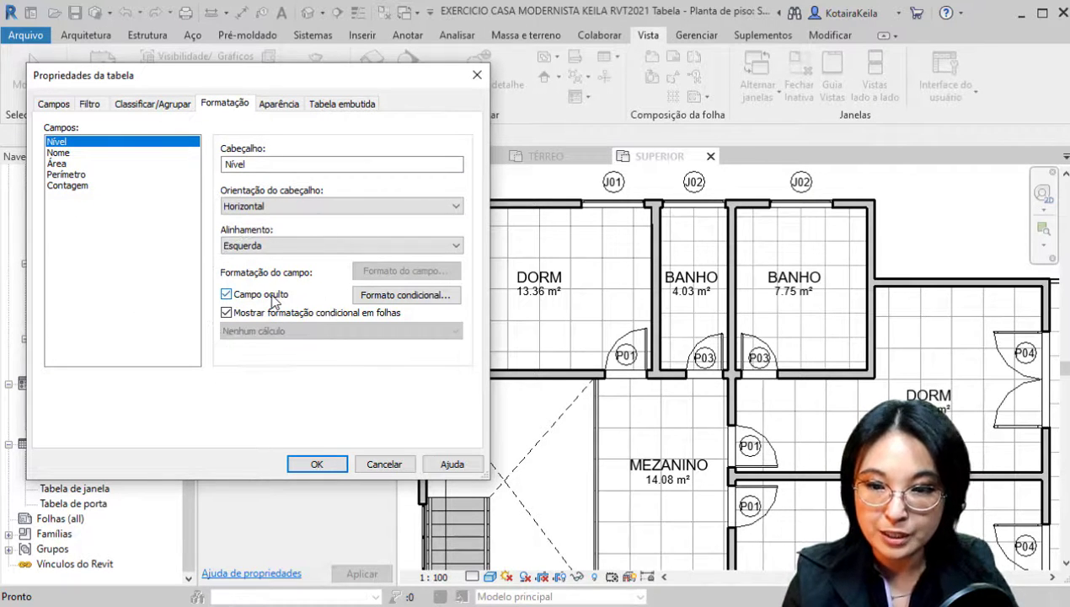
pyautogui.click(72, 186)
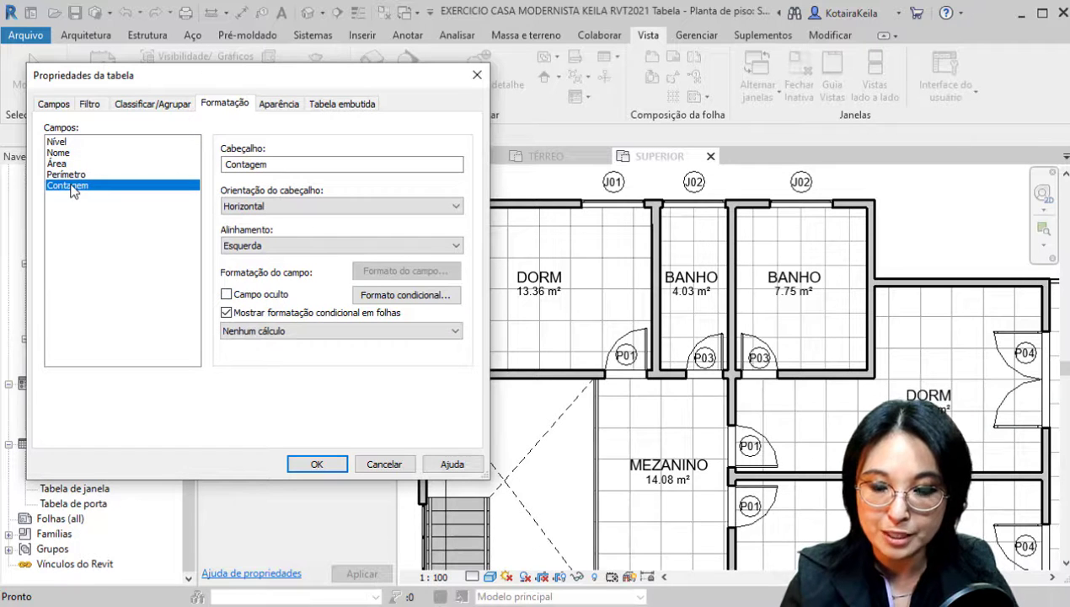
pyautogui.click(320, 334)
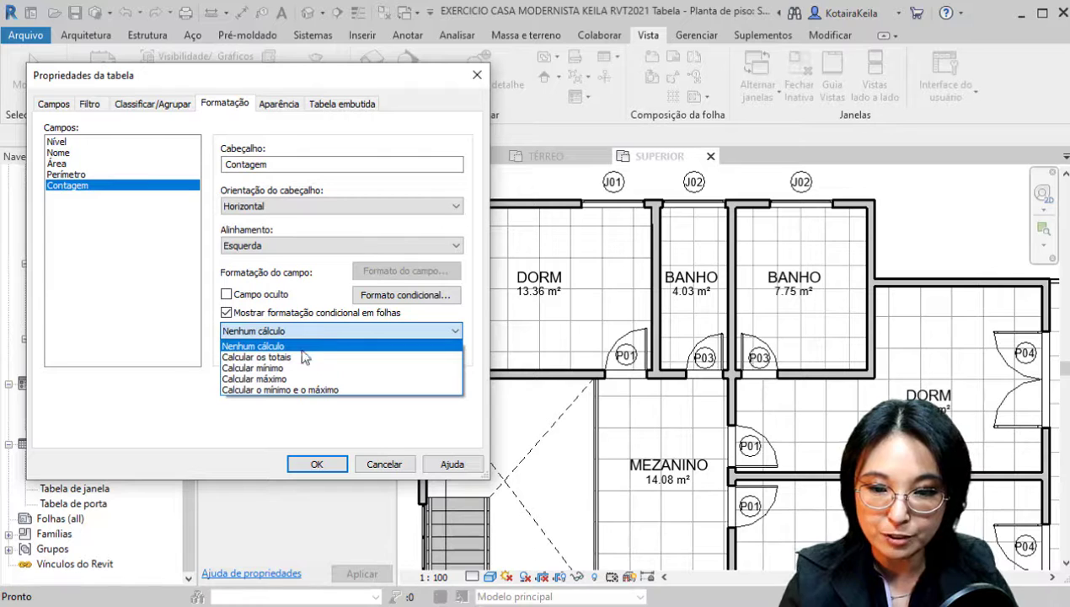
pyautogui.click(302, 357)
# Step: Set the Perímetro and Área fields to Calcular os totais and generate the room schedule
pyautogui.click(84, 174)
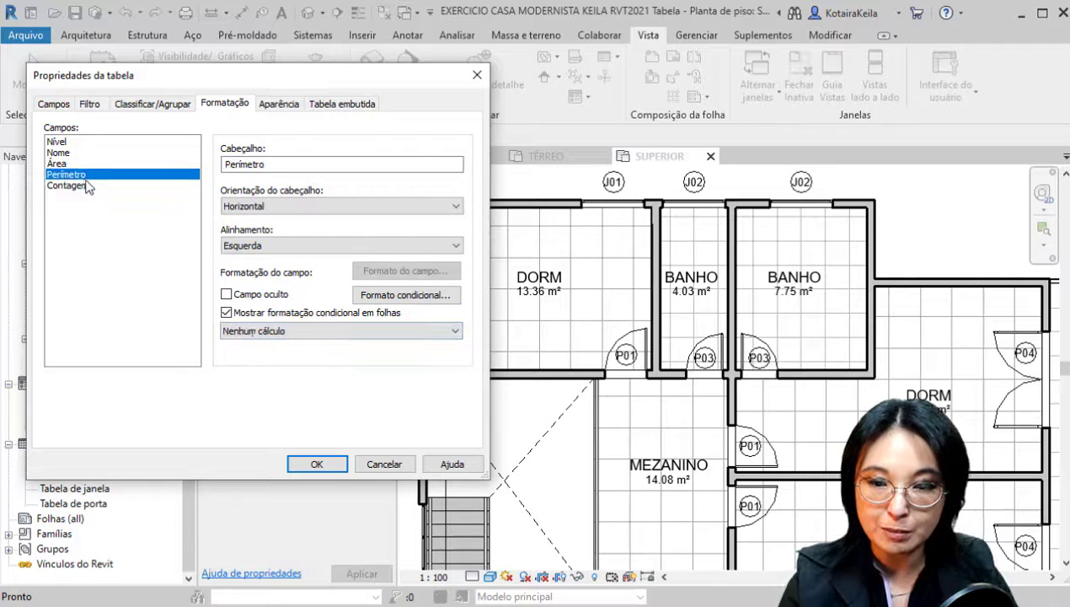
pyautogui.click(294, 334)
pyautogui.click(278, 352)
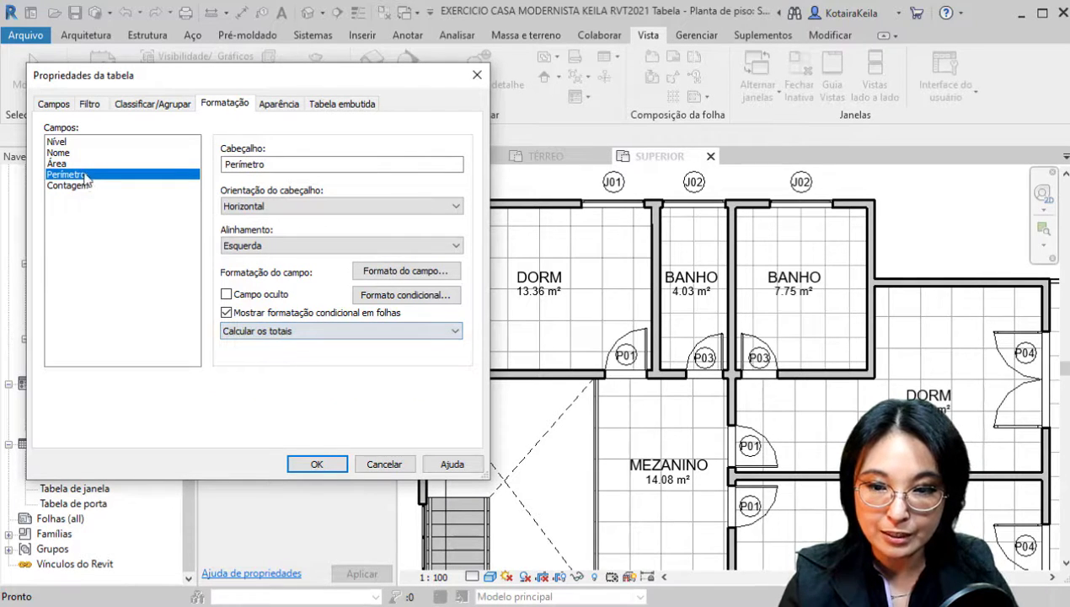
pyautogui.click(58, 165)
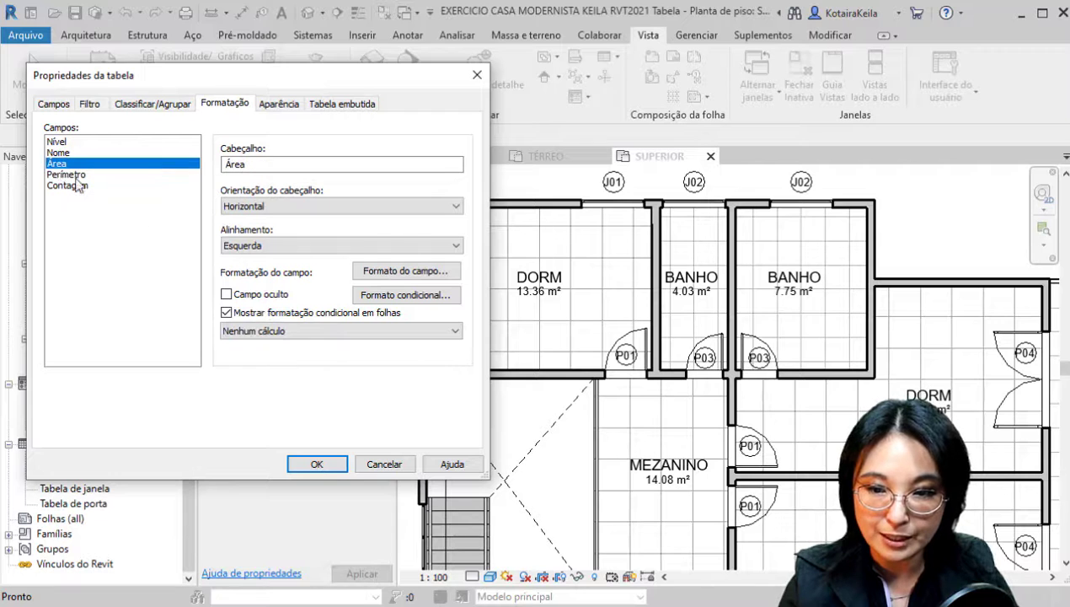
pyautogui.click(287, 333)
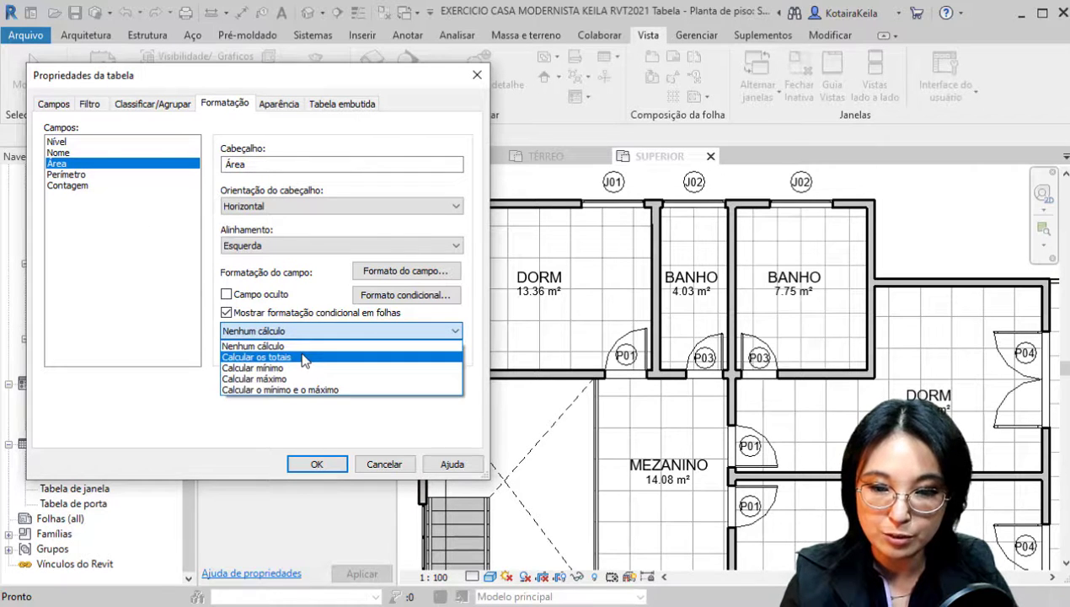
pyautogui.click(304, 357)
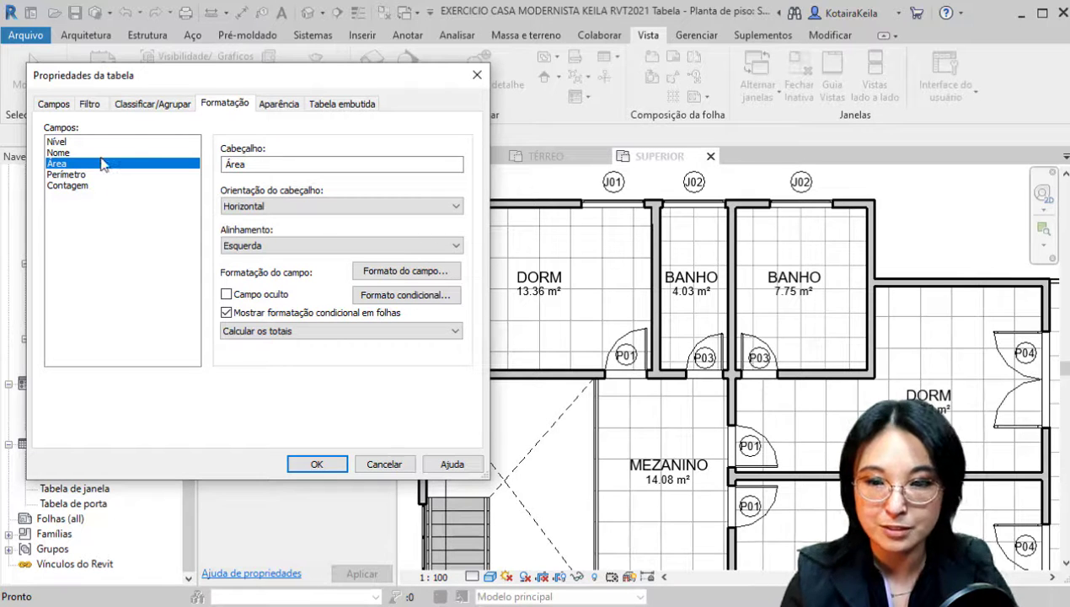
pyautogui.press('ctrl')
pyautogui.press('ctrl')
pyautogui.press('ctrl')
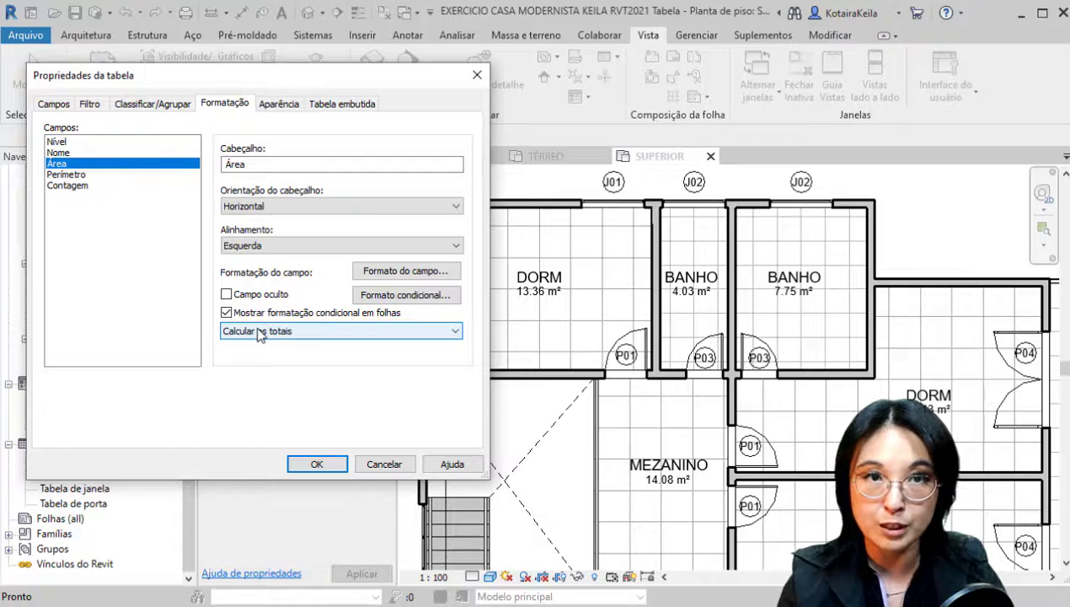
pyautogui.press('ctrl')
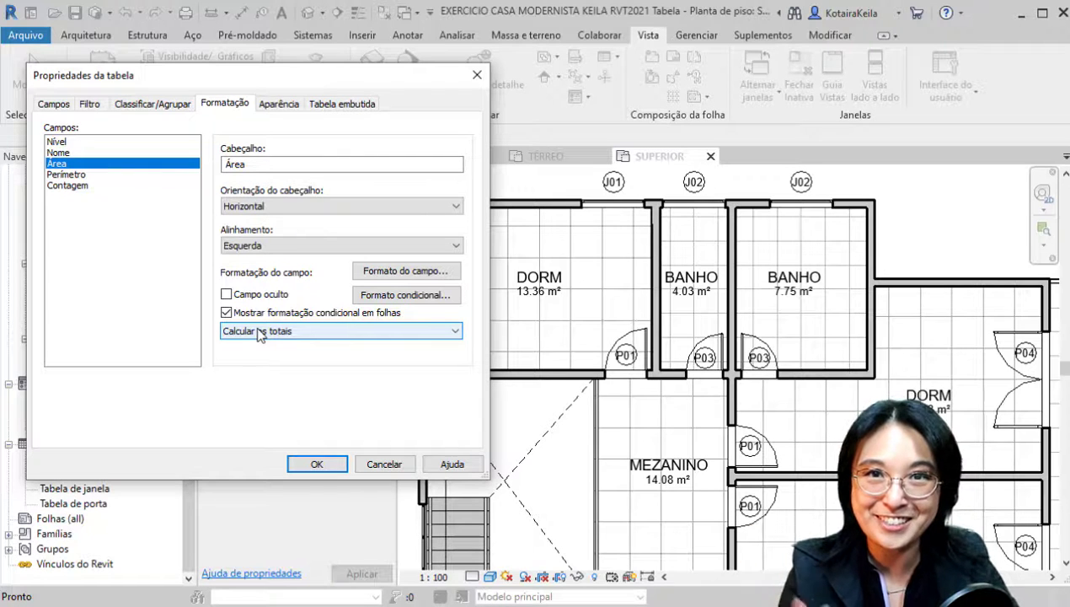
pyautogui.press('ctrl')
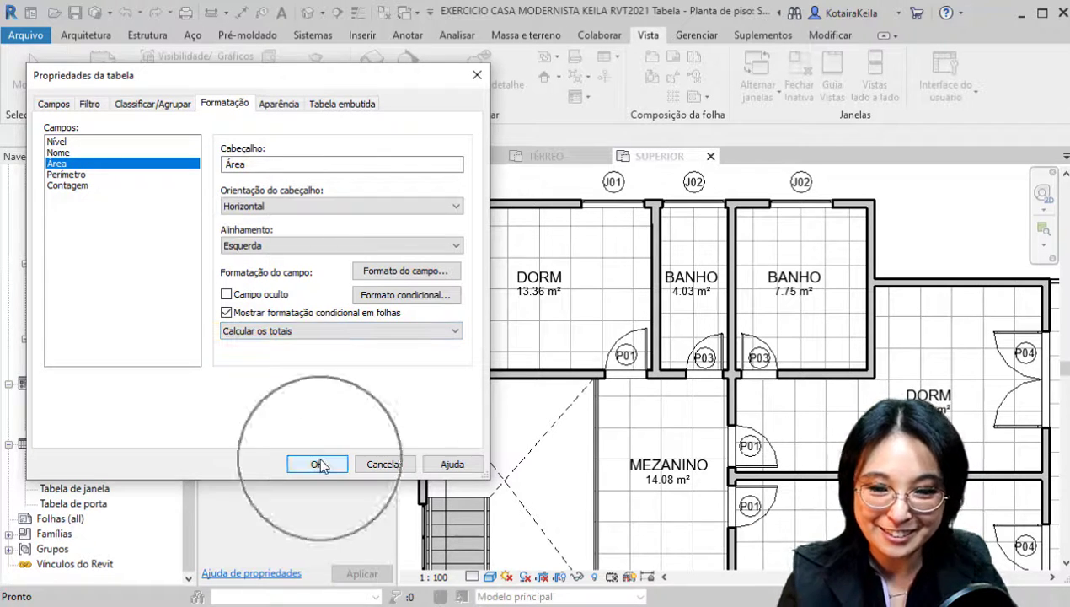
pyautogui.click(318, 465)
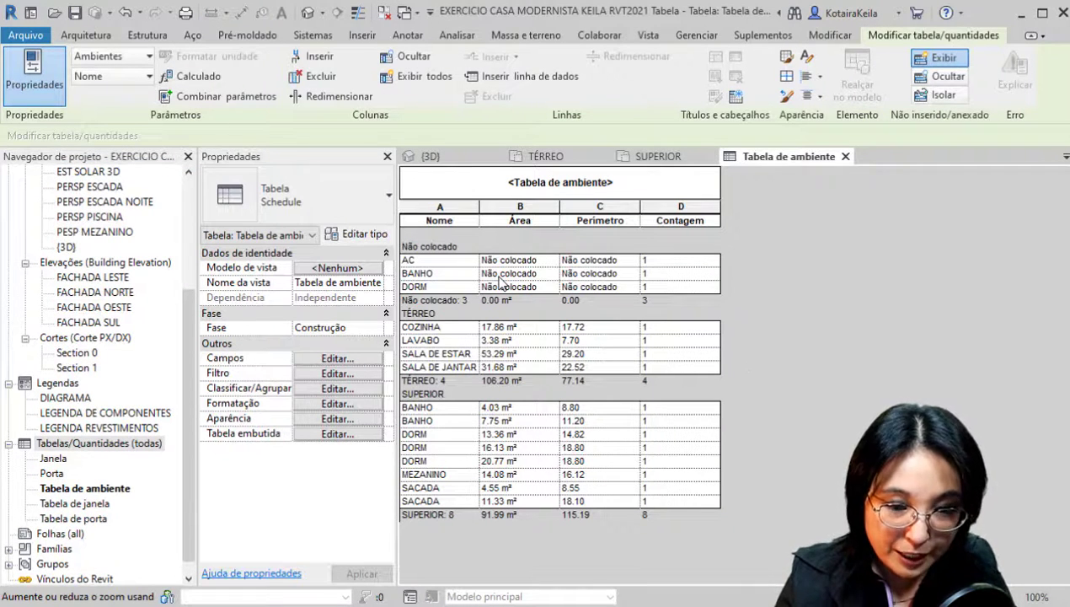
# Step: Examine the AC, BANHO and DORM entries in the Não colocado group of the room schedule
pyautogui.click(449, 274)
pyautogui.click(447, 260)
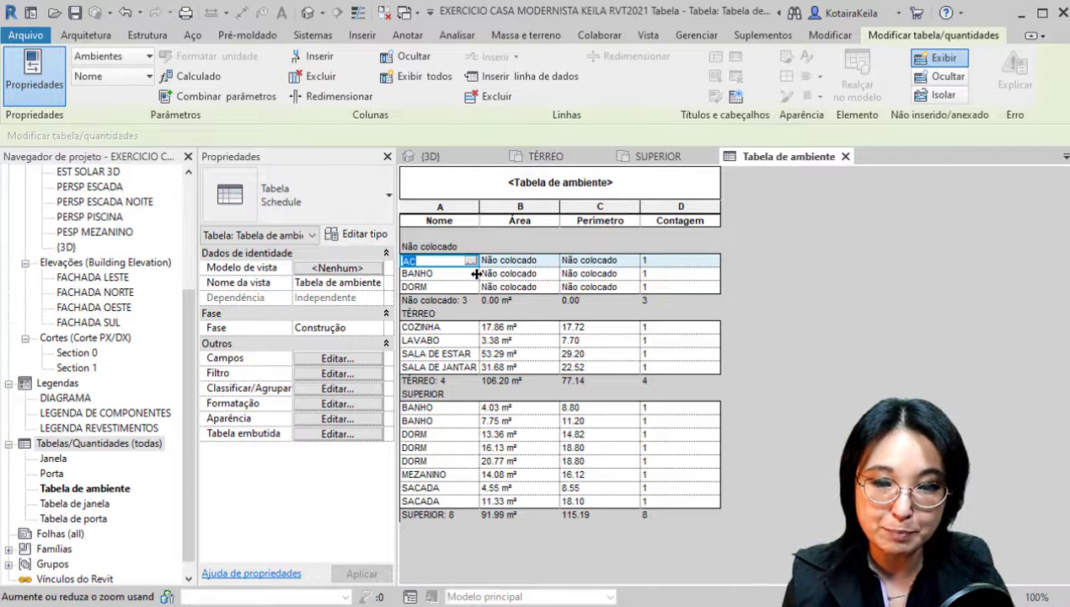
pyautogui.click(432, 288)
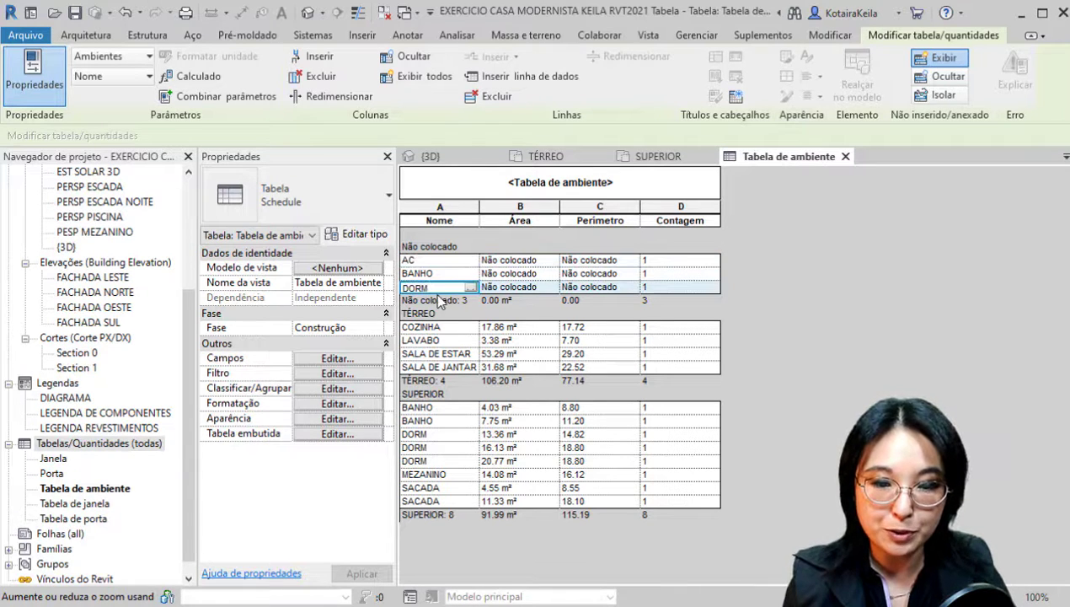
# Step: Switch to the SUPERIOR floor plan and close all other inactive views
pyautogui.click(662, 156)
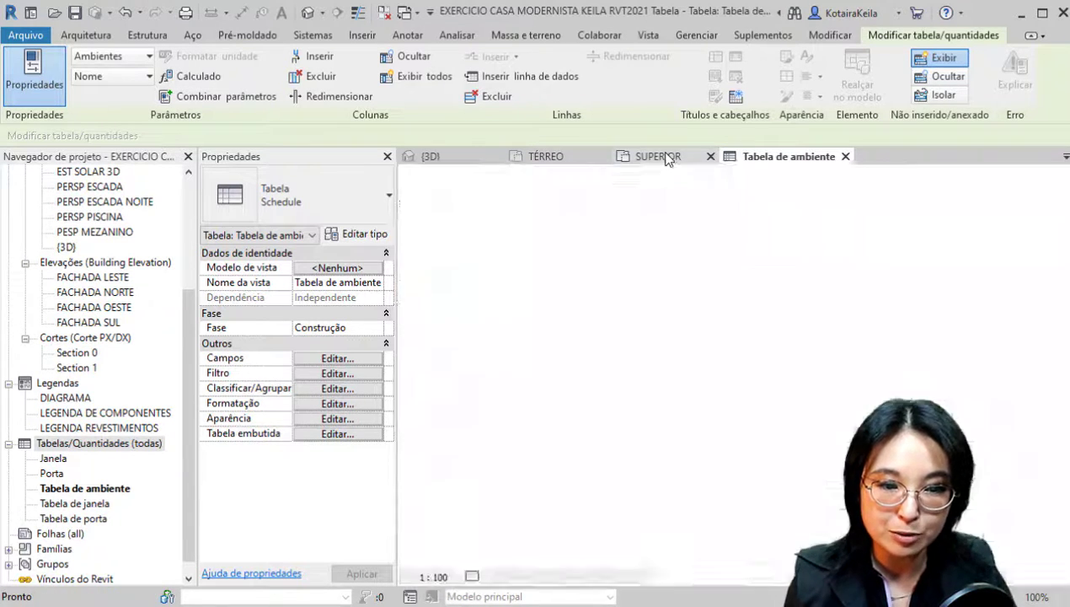
pyautogui.click(382, 13)
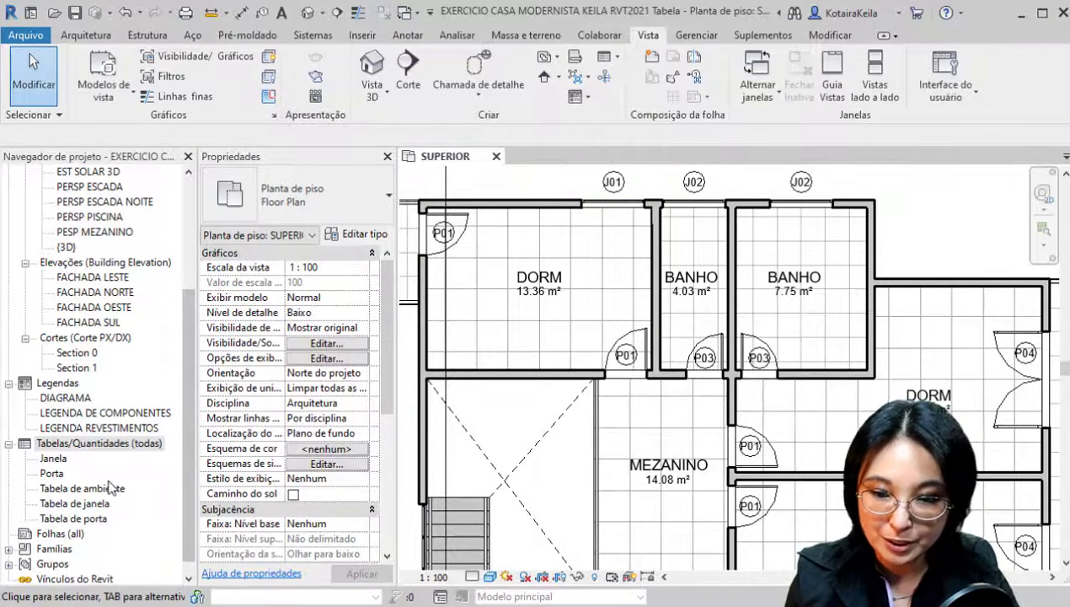
# Step: Open the Tabela de ambiente schedule
pyautogui.click(103, 490)
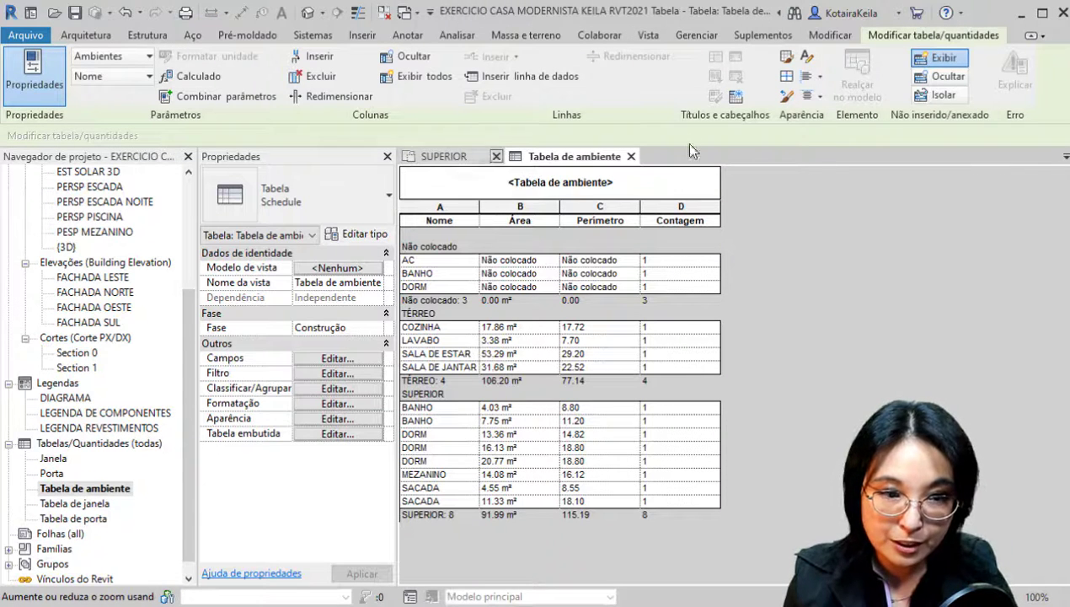
pyautogui.click(647, 34)
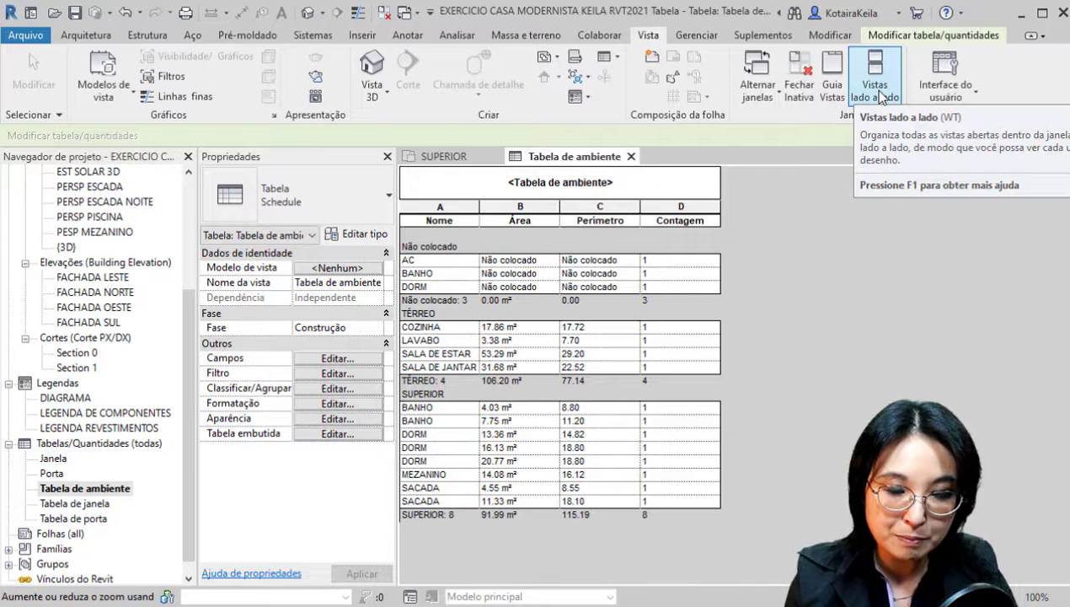
pyautogui.click(465, 219)
pyautogui.press('ctrl')
pyautogui.click(465, 219)
pyautogui.press('ctrl')
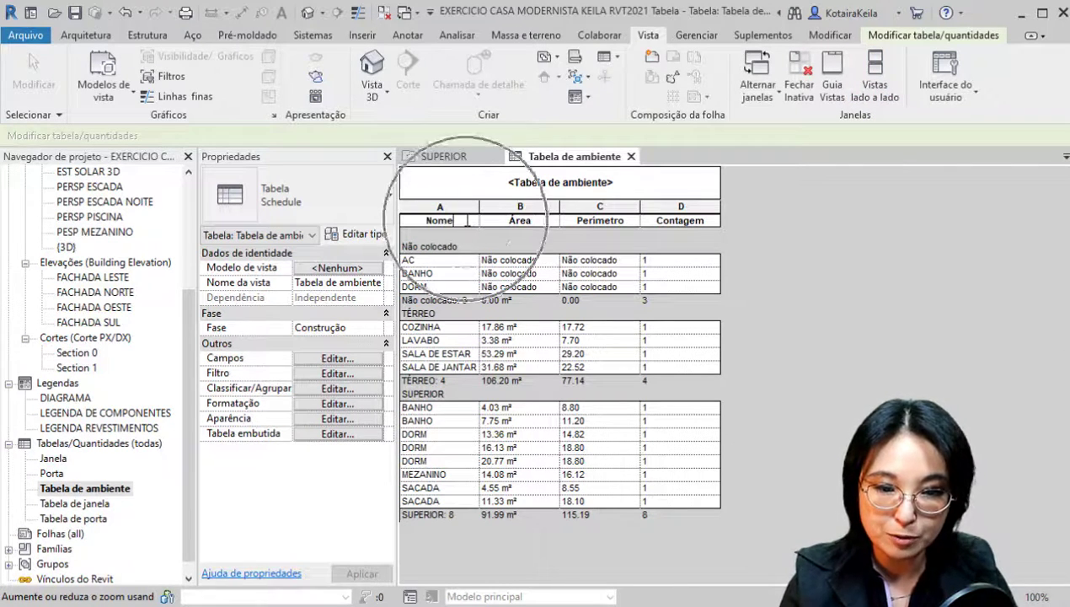
pyautogui.write('wt')
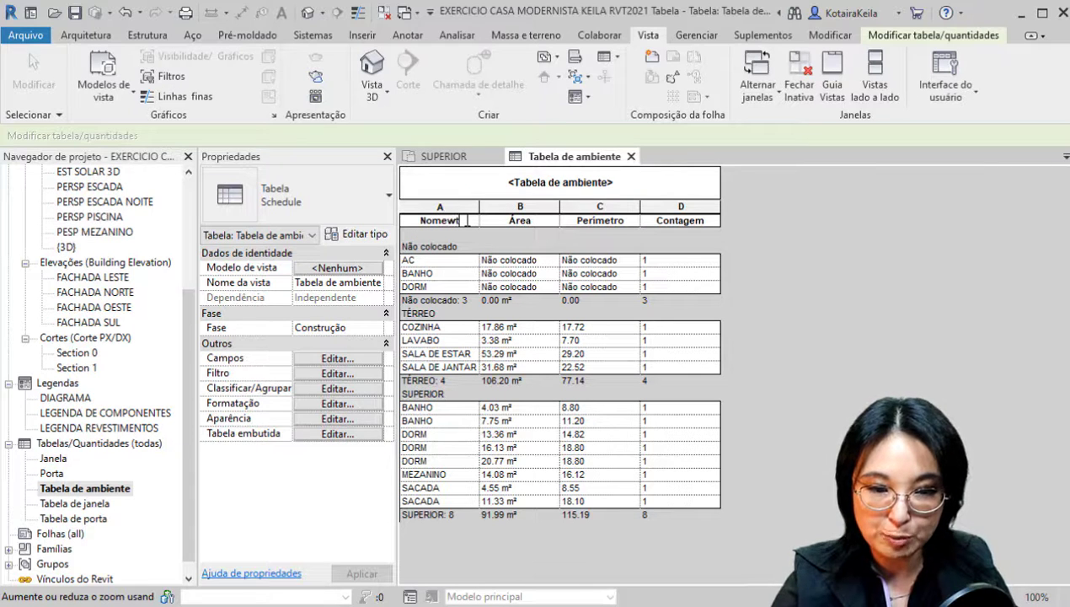
pyautogui.moveTo(446, 221); pyautogui.dragTo(481, 220)
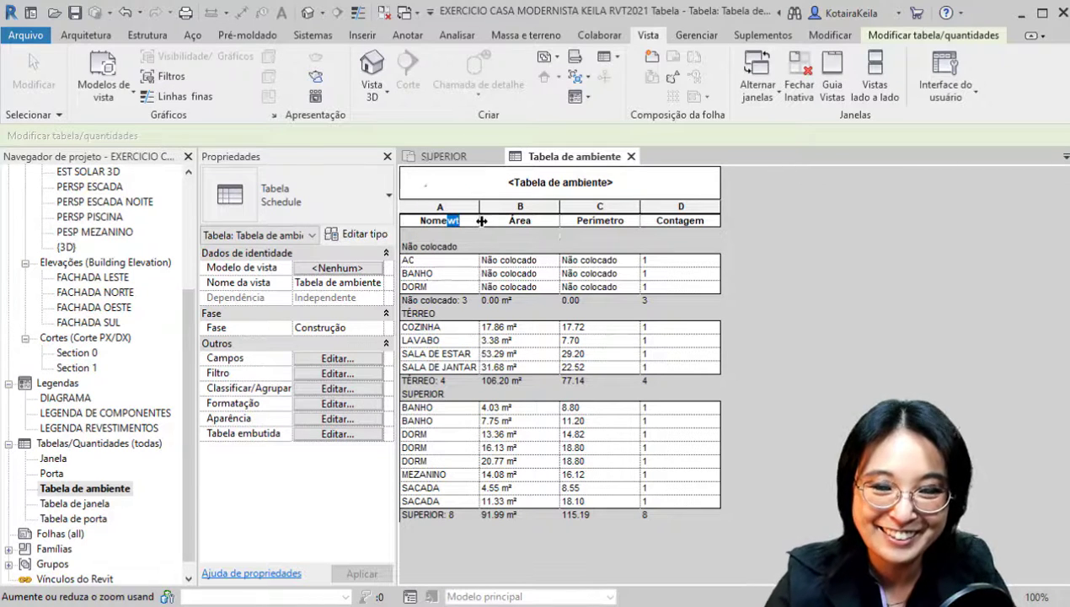
pyautogui.hotkey('ctrl', 'v')
pyautogui.hotkey('ctrl', 'v')
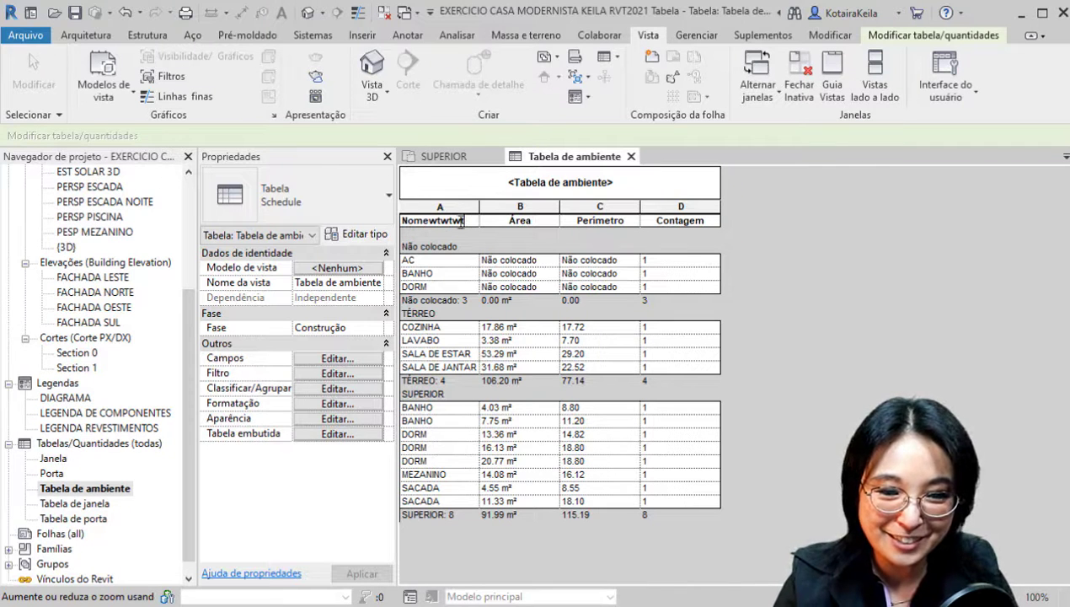
pyautogui.moveTo(461, 221); pyautogui.dragTo(358, 231)
pyautogui.press('Escape')
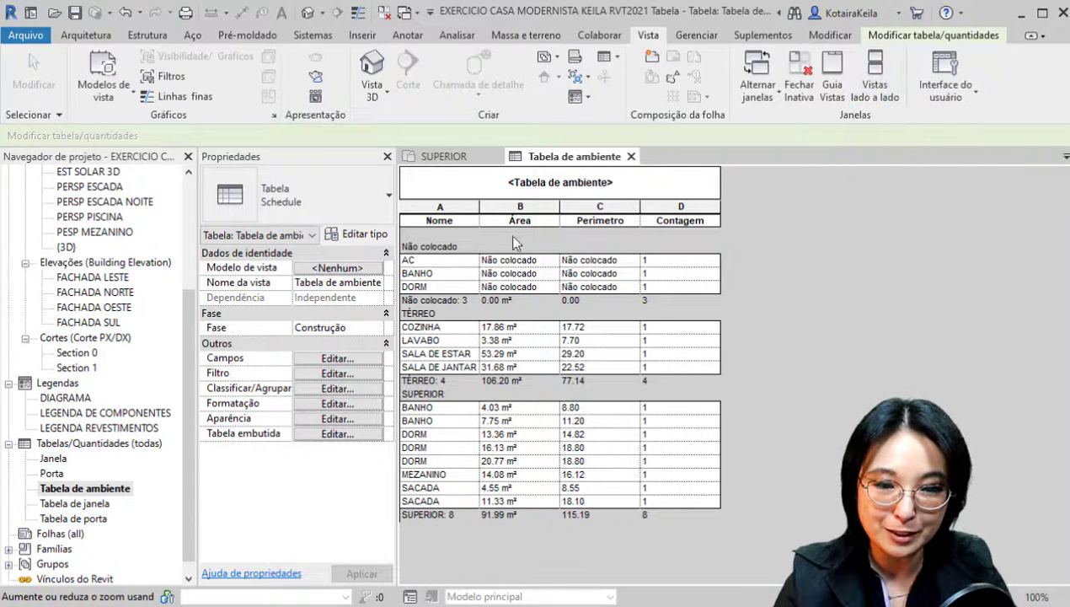
# Step: Switch to the SUPERIOR floor plan and tile it side by side with the Tabela de ambiente schedule
pyautogui.press('ctrl')
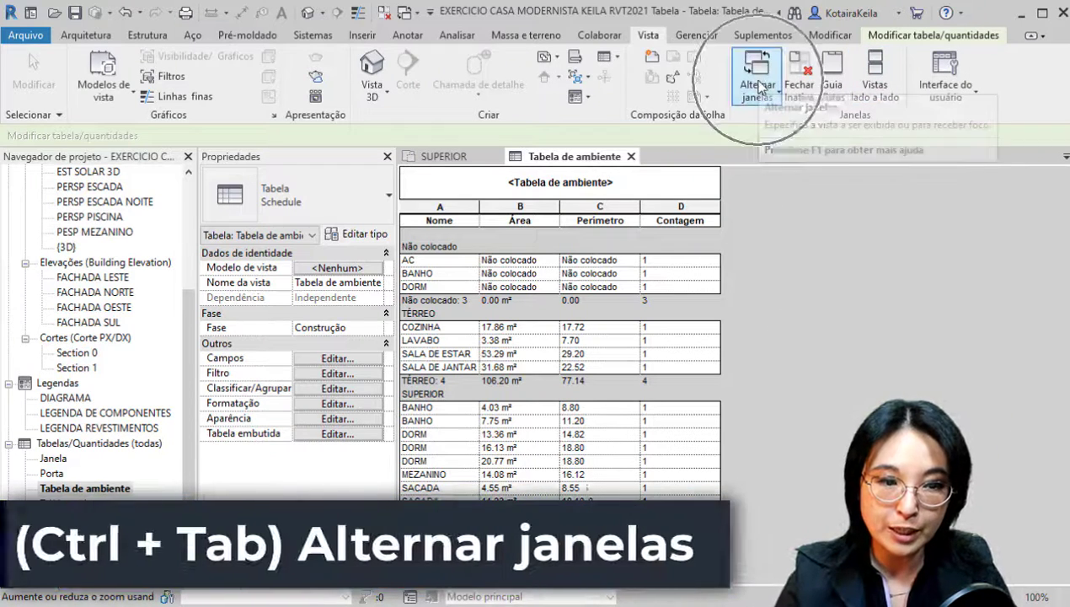
pyautogui.hotkey('ctrl', 'Tab')
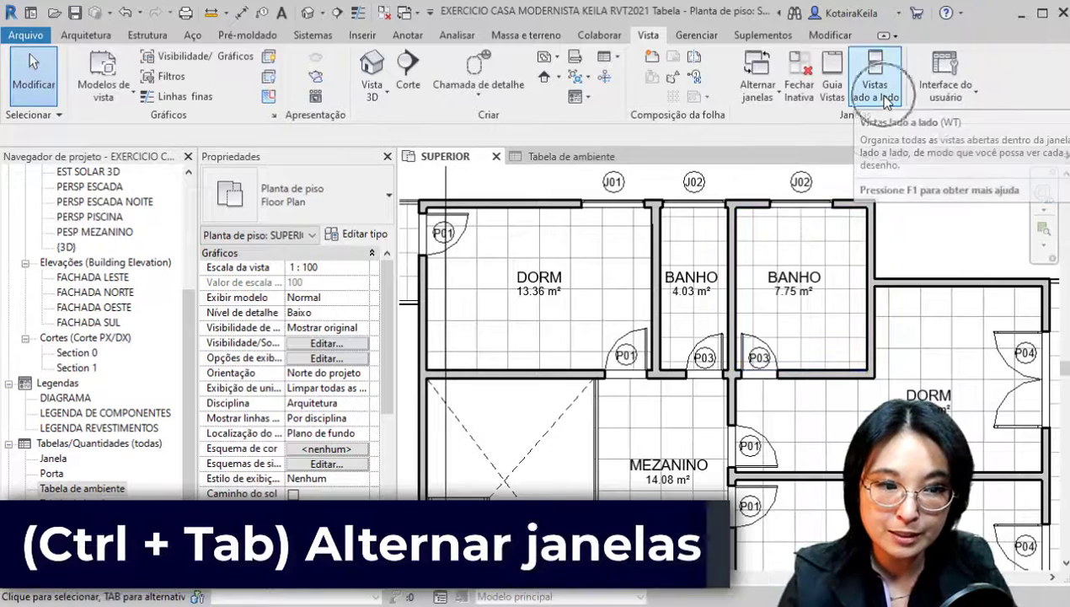
pyautogui.press('w')
pyautogui.press('t')
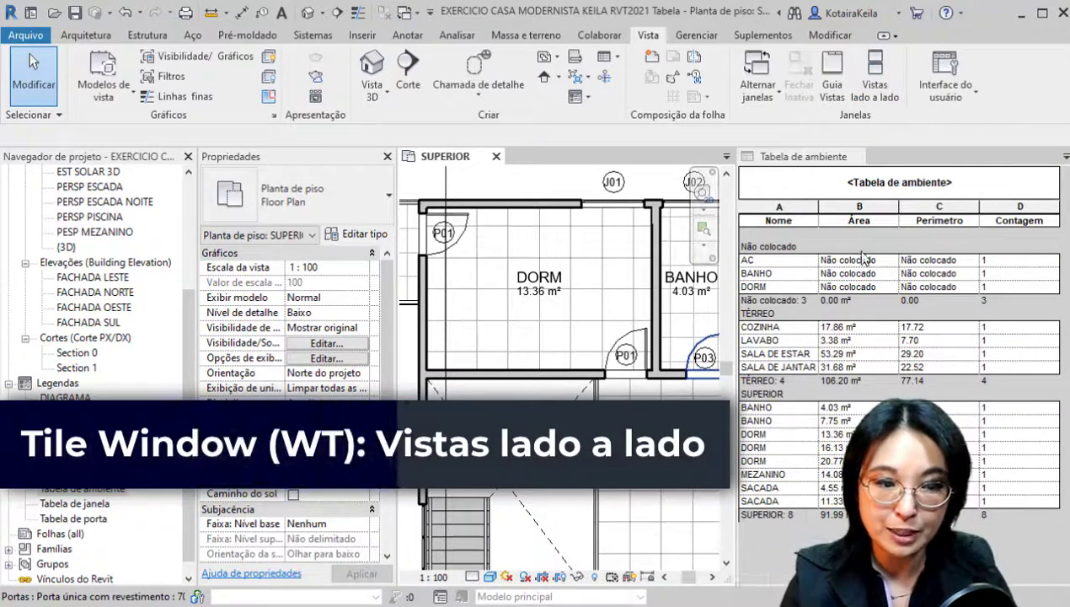
pyautogui.press('ctrl')
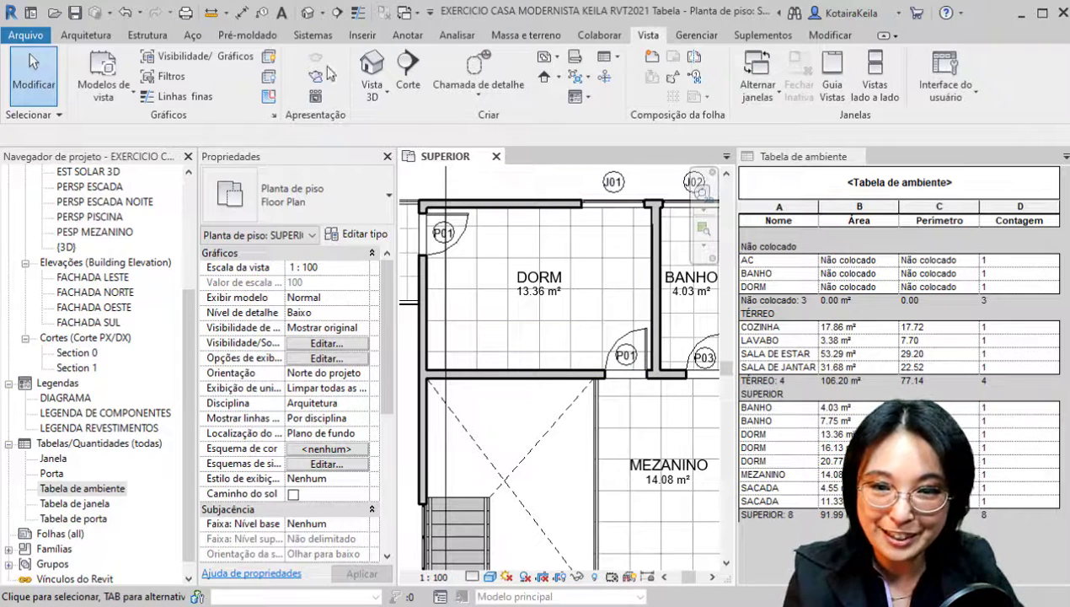
# Step: Place a second room inside the 13.36 m² DORM on the SUPERIOR plan, read the redundancy warning and accept it
pyautogui.click(83, 35)
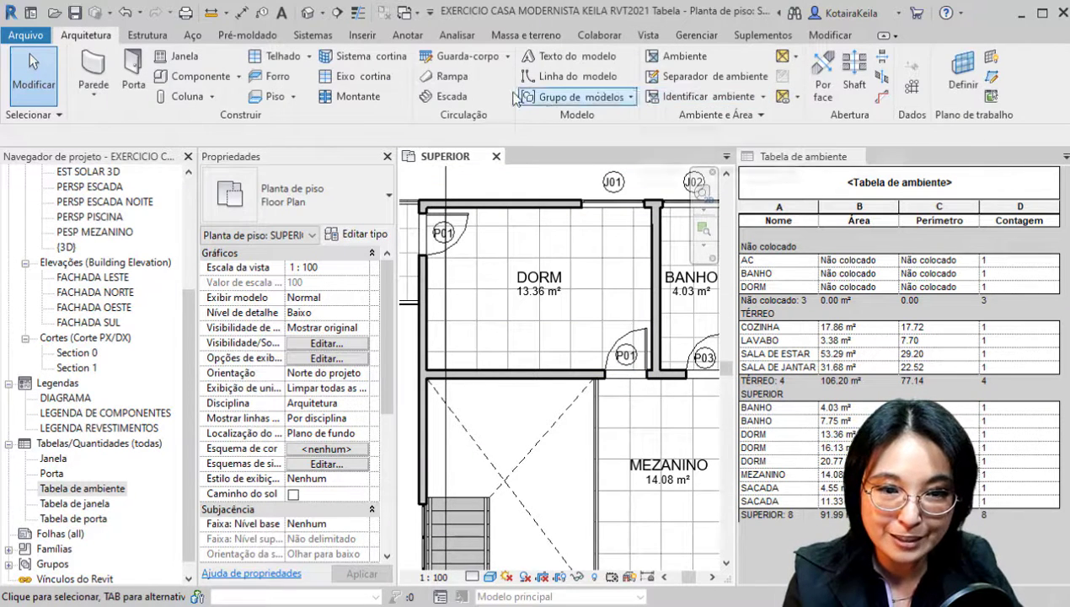
pyautogui.click(687, 63)
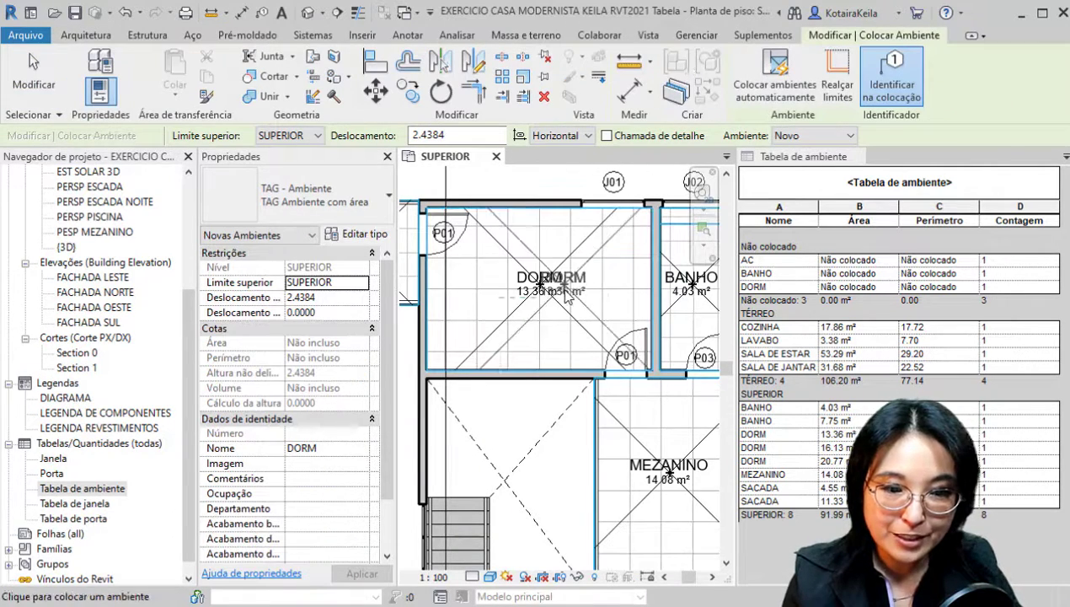
pyautogui.click(608, 264)
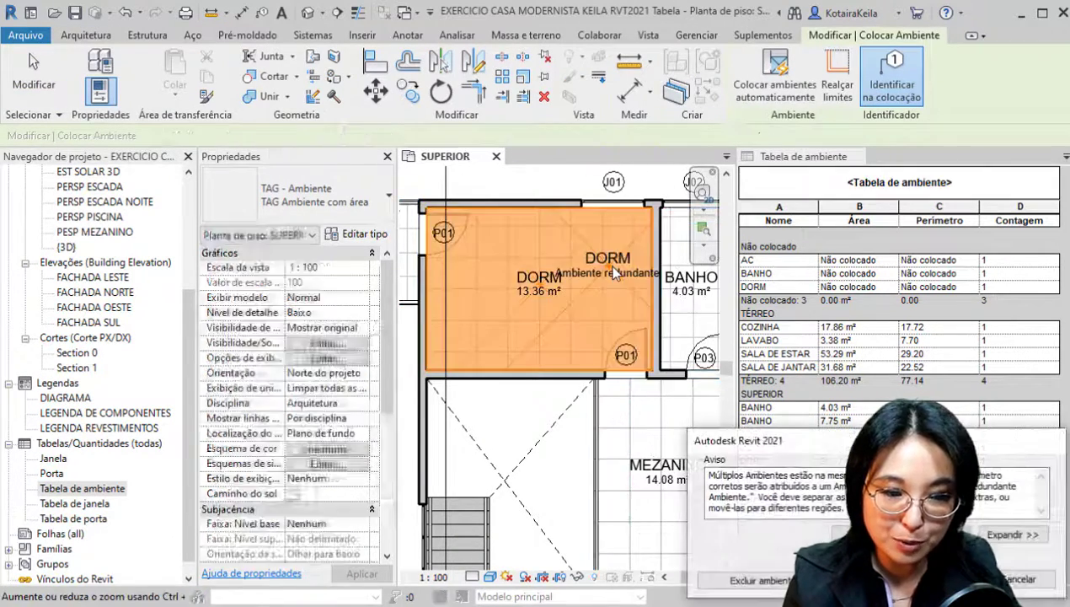
pyautogui.moveTo(713, 439); pyautogui.dragTo(379, 181)
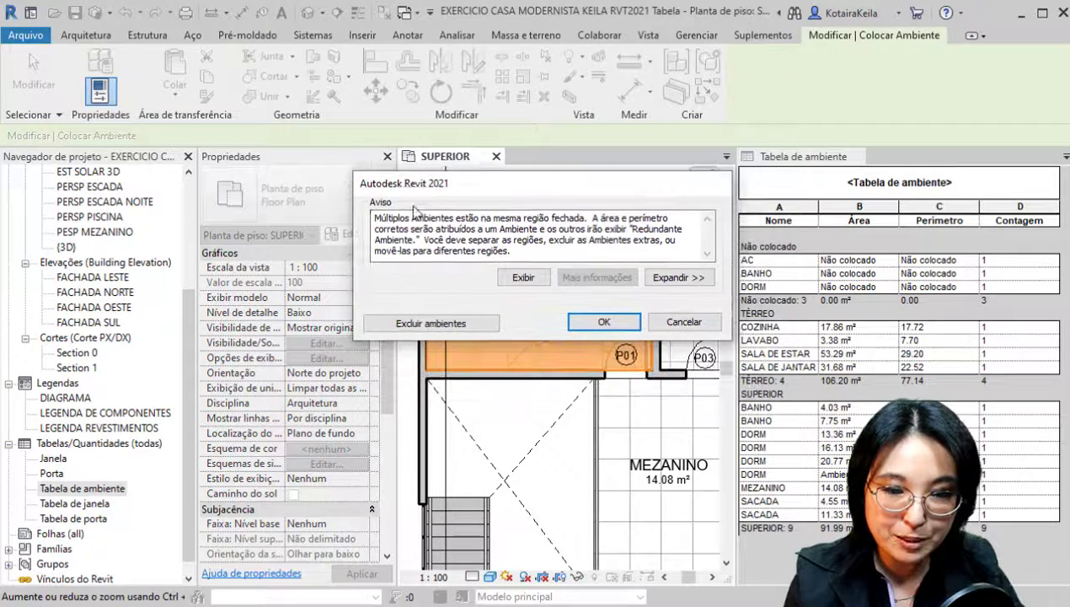
pyautogui.moveTo(406, 218); pyautogui.dragTo(579, 216)
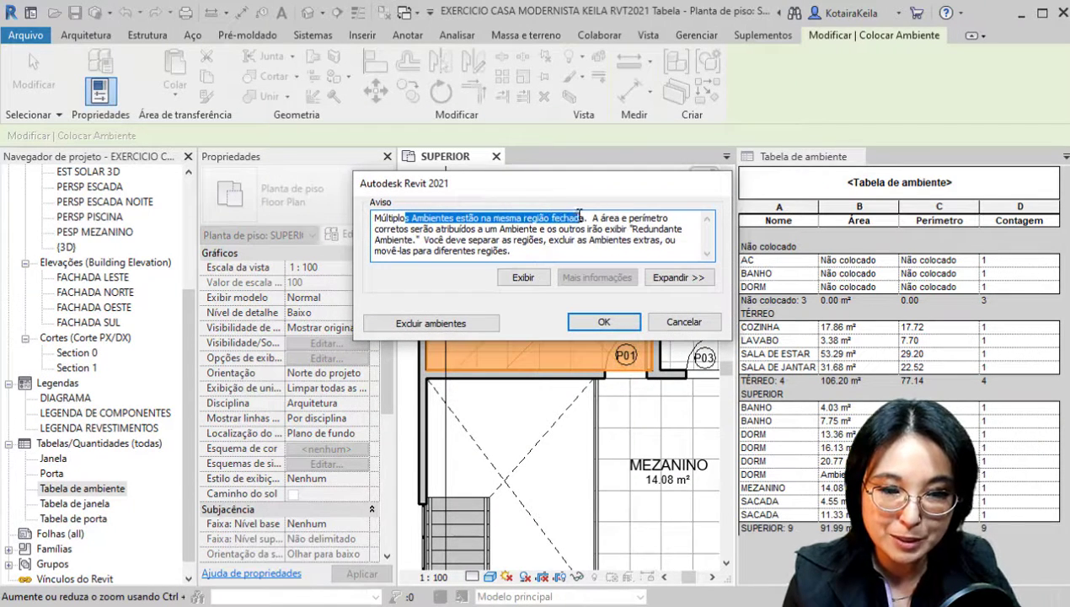
pyautogui.moveTo(600, 218); pyautogui.dragTo(489, 230)
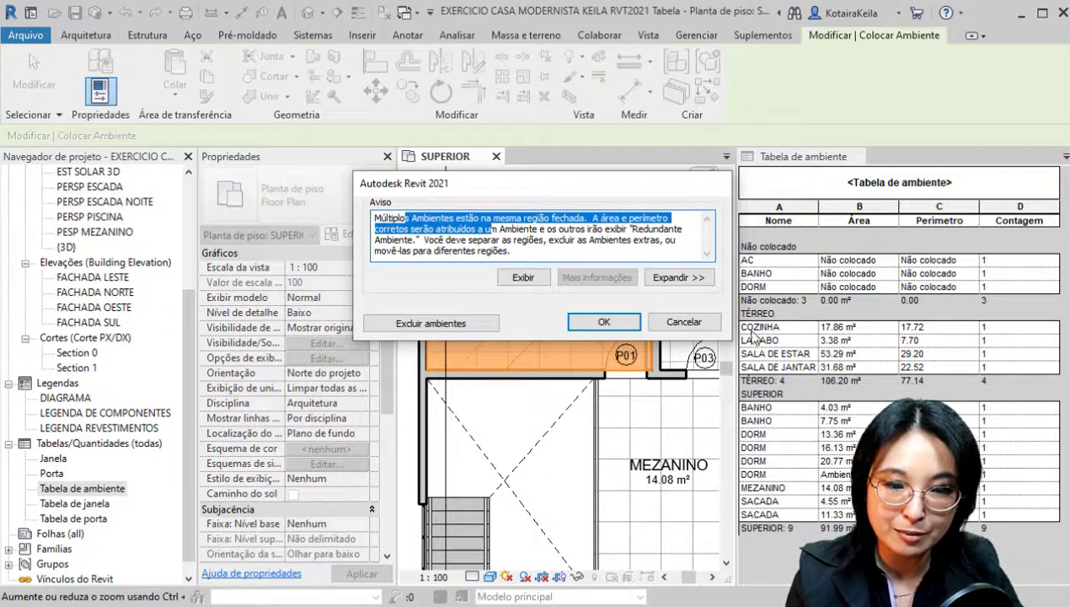
pyautogui.moveTo(632, 229); pyautogui.dragTo(656, 240)
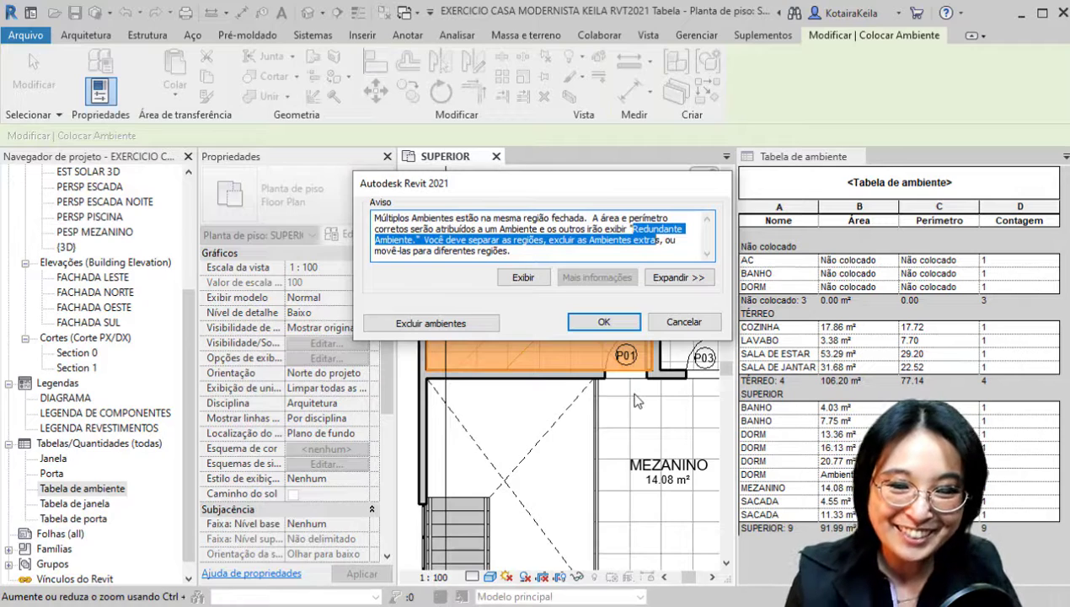
pyautogui.click(603, 323)
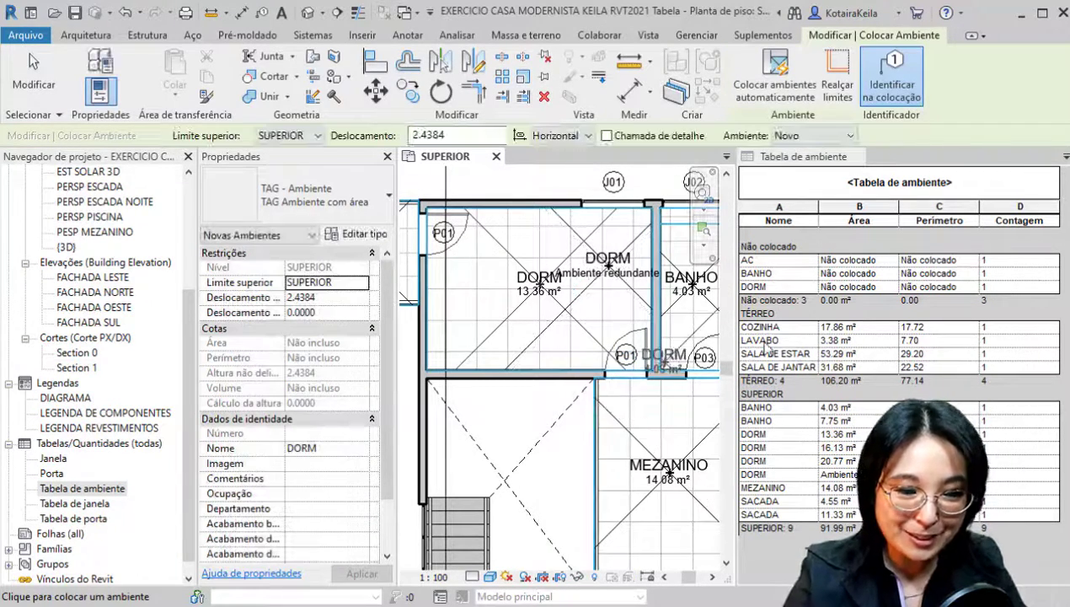
pyautogui.press('Escape')
pyautogui.press('Escape')
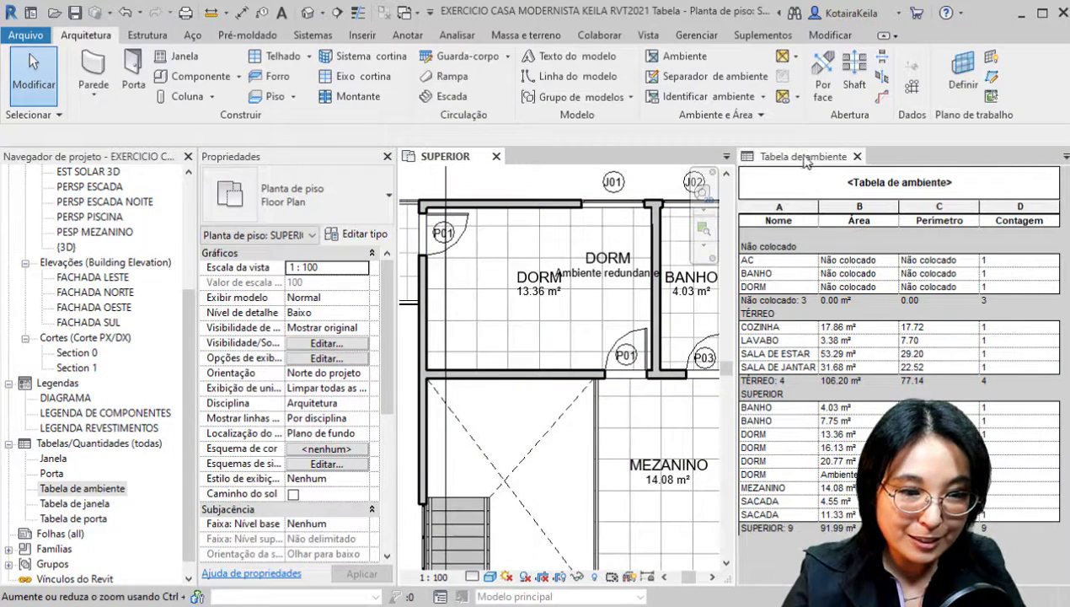
# Step: Dock the Tabela de ambiente schedule above the SUPERIOR floor plan and show the redundant DORM row enlarged
pyautogui.keyDown('ctrl'); pyautogui.scroll(3, 826, 295); pyautogui.keyUp('ctrl')
pyautogui.scroll(-5, 834, 375)
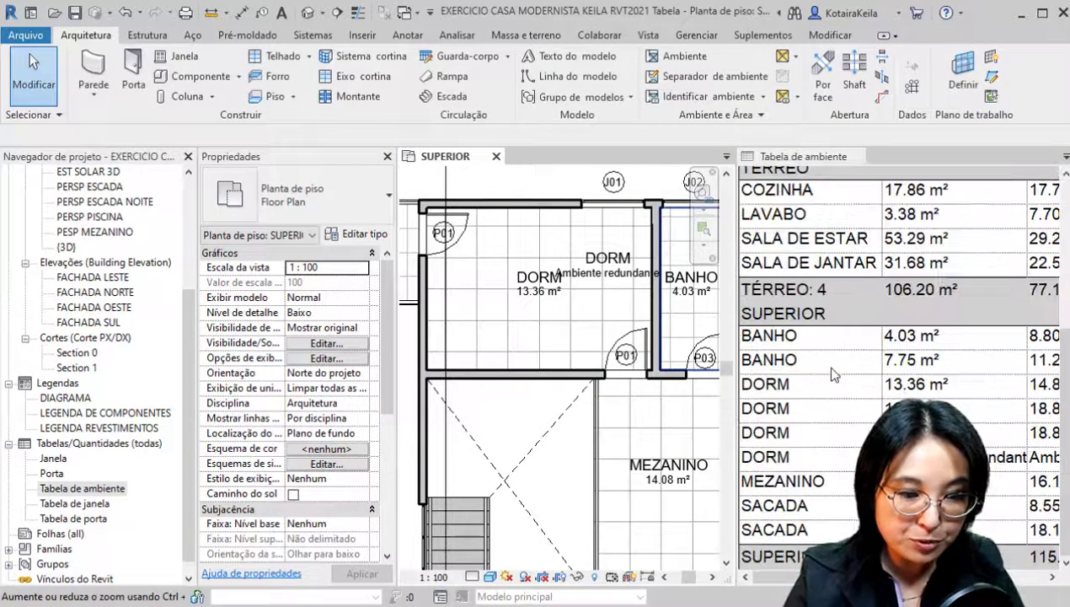
pyautogui.click(743, 189)
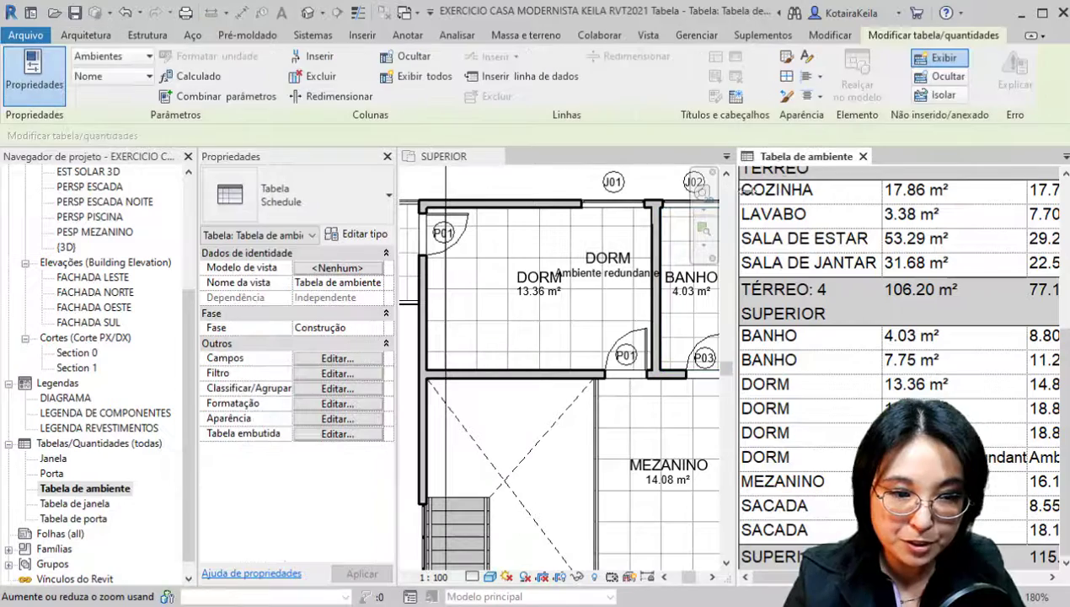
pyautogui.moveTo(790, 161); pyautogui.dragTo(675, 299)
pyautogui.scroll(-3, 678, 301)
pyautogui.scroll(-1, 683, 305)
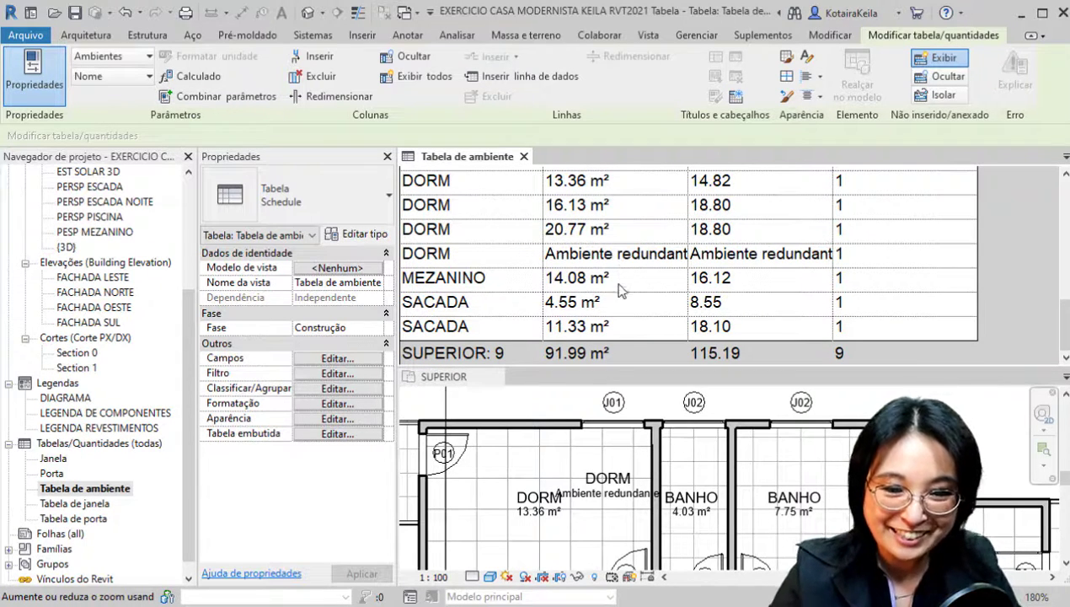
# Step: Delete the redundant DORM room from the SUPERIOR floor plan and dismiss the warning
pyautogui.click(571, 469)
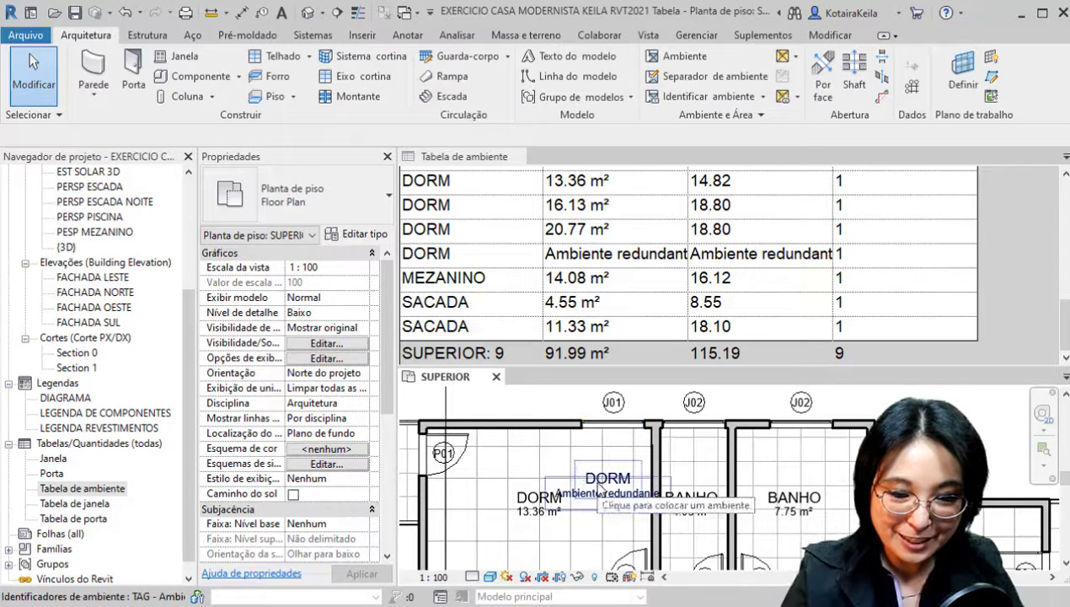
pyautogui.click(603, 487)
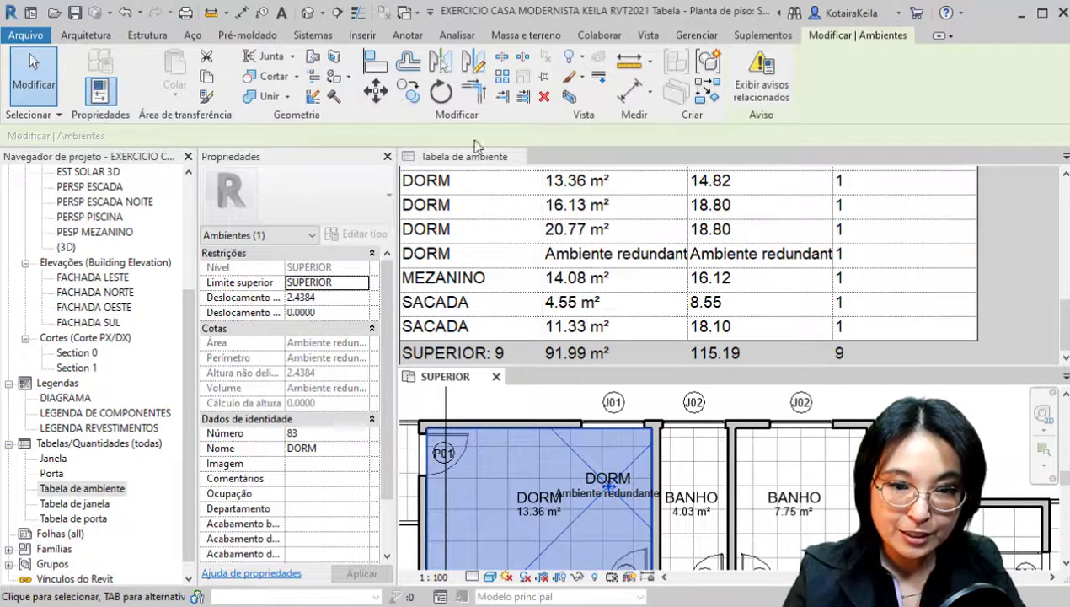
pyautogui.click(546, 98)
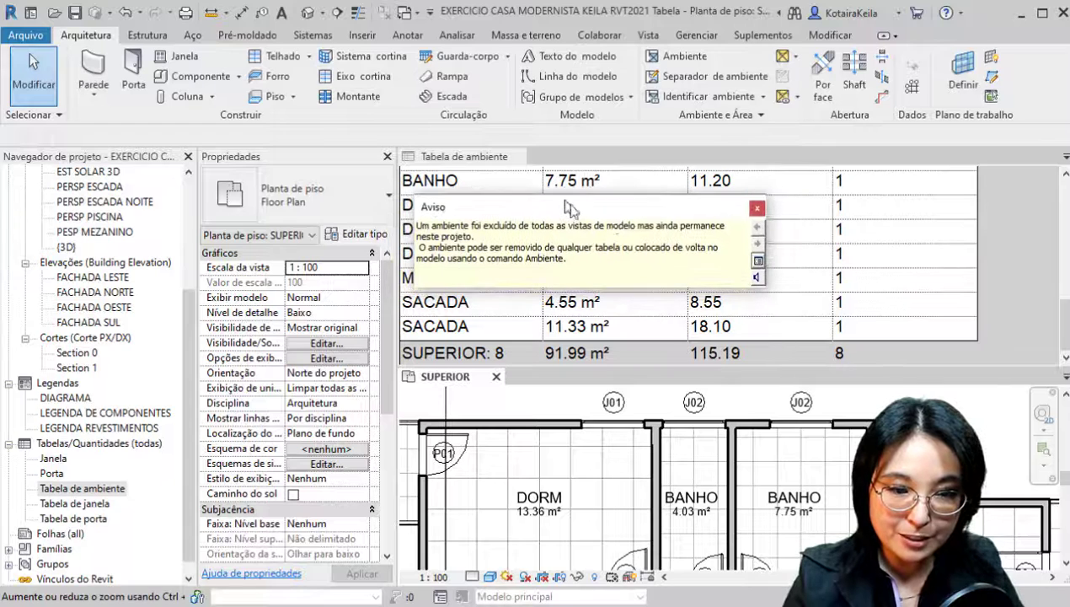
pyautogui.click(757, 207)
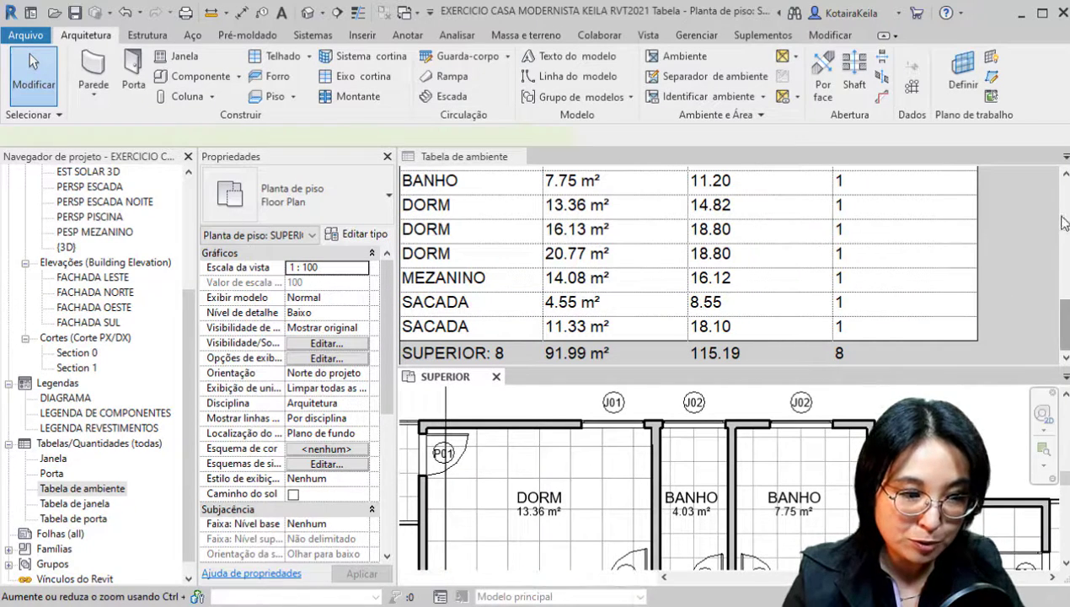
# Step: Examine the Não colocado group of the room schedule for the room removed from the plan
pyautogui.click(1065, 249)
pyautogui.keyDown('ctrl'); pyautogui.scroll(-2, 844, 287); pyautogui.keyUp('ctrl')
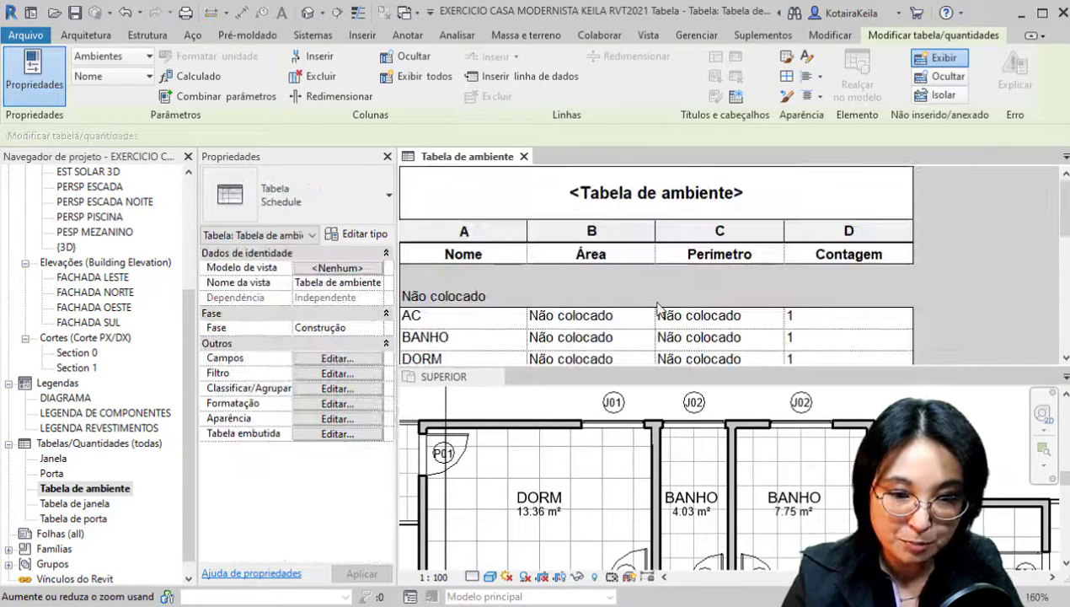
pyautogui.scroll(-5, 657, 308)
pyautogui.keyDown('ctrl'); pyautogui.scroll(-2, 653, 309); pyautogui.keyUp('ctrl')
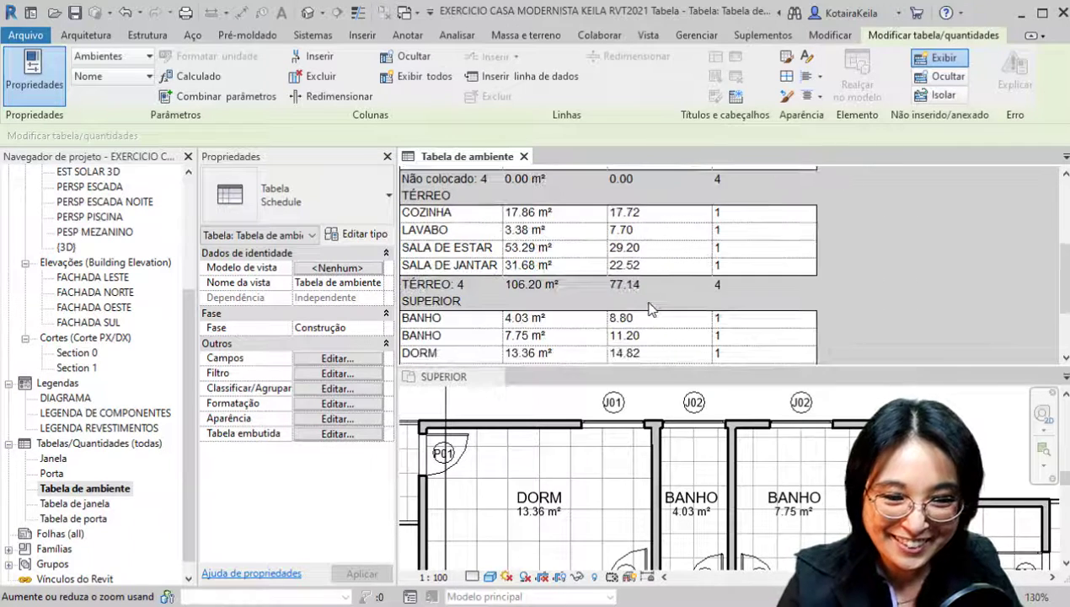
pyautogui.scroll(5, 508, 224)
pyautogui.click(510, 226)
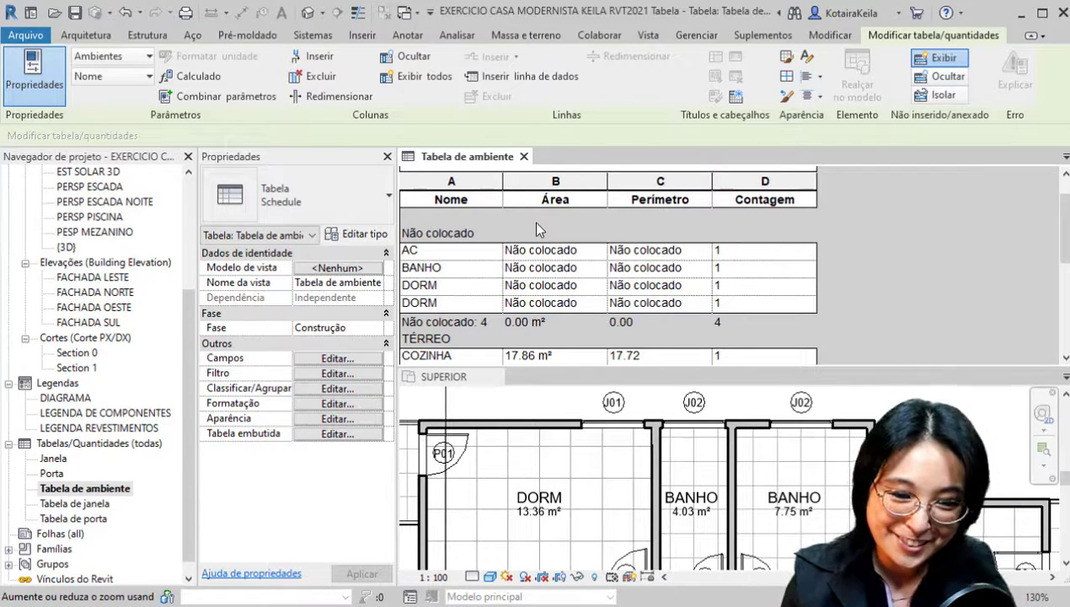
# Step: Examine how the row and column delete commands apply to the unplaced AC row and to whole columns of the room schedule
pyautogui.click(480, 253)
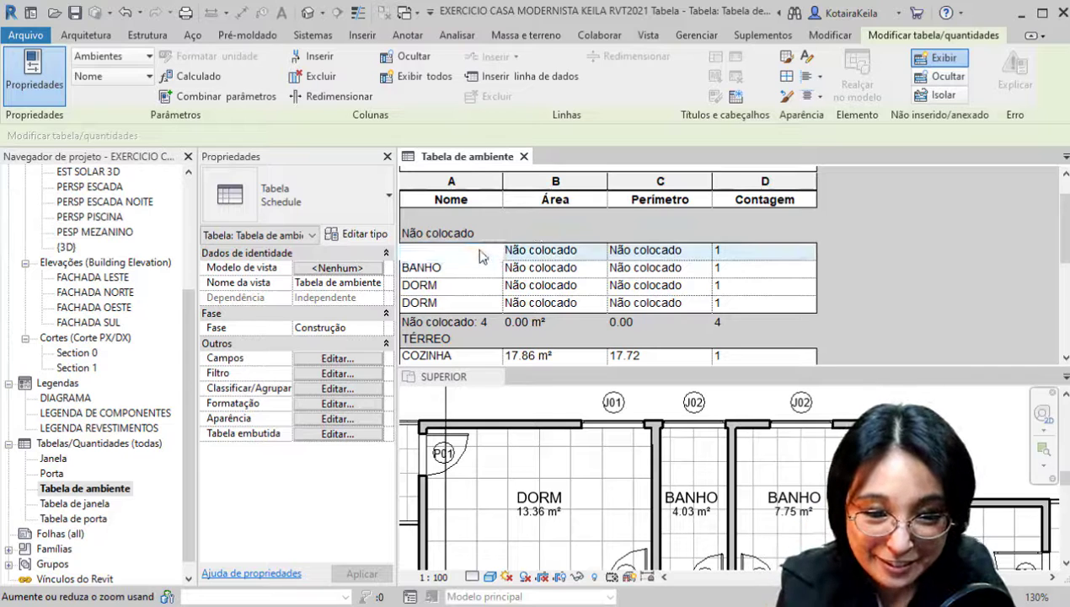
pyautogui.press('ctrl')
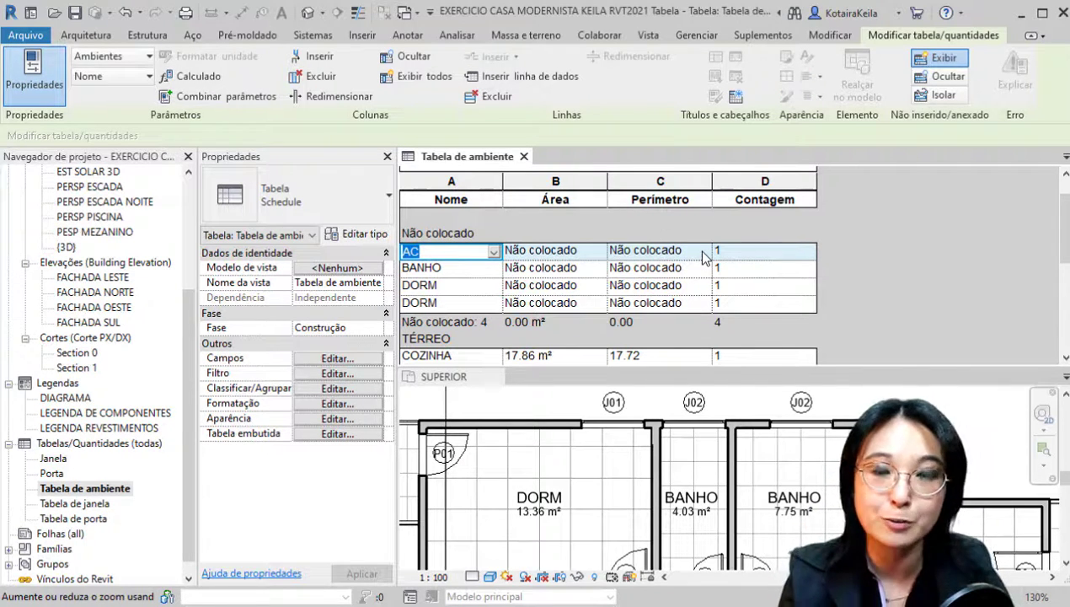
pyautogui.press('ctrl')
pyautogui.press('ctrl')
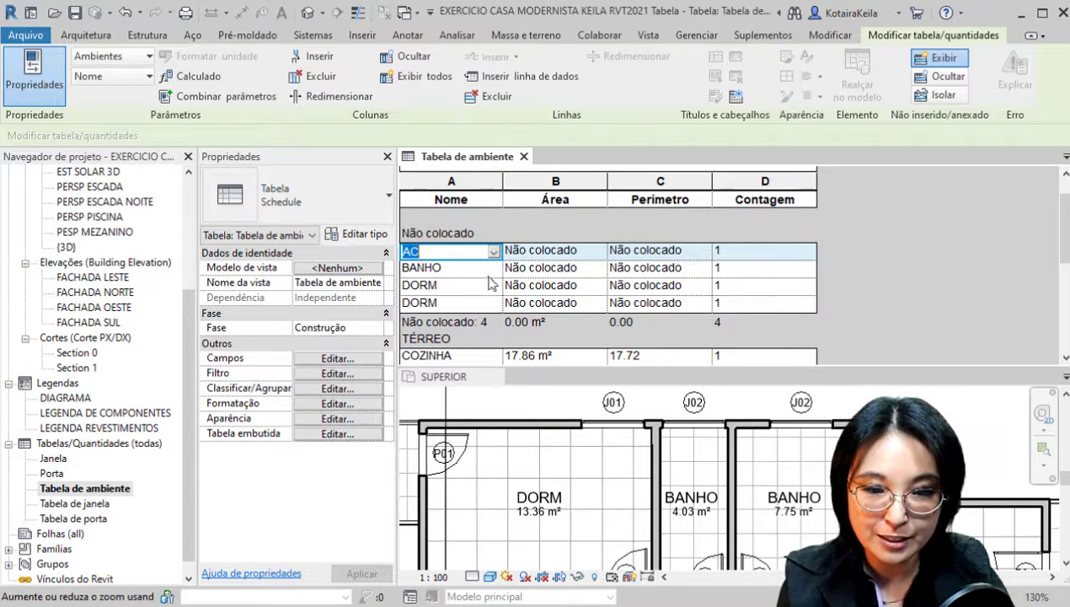
pyautogui.press('ctrl')
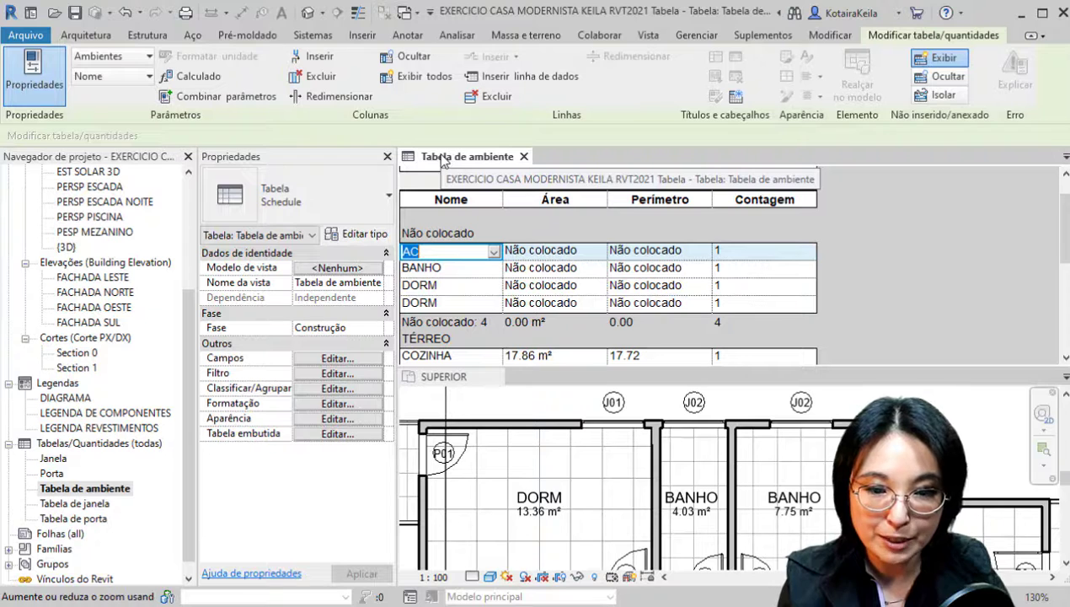
pyautogui.click(666, 254)
pyautogui.press('ctrl')
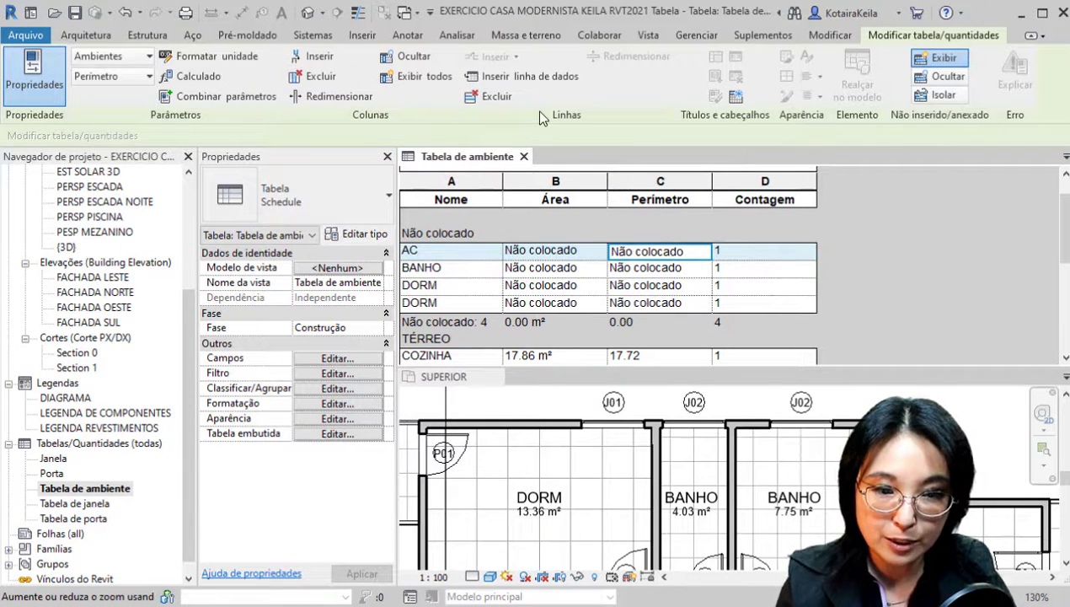
pyautogui.press('ctrl')
pyautogui.press('ctrl')
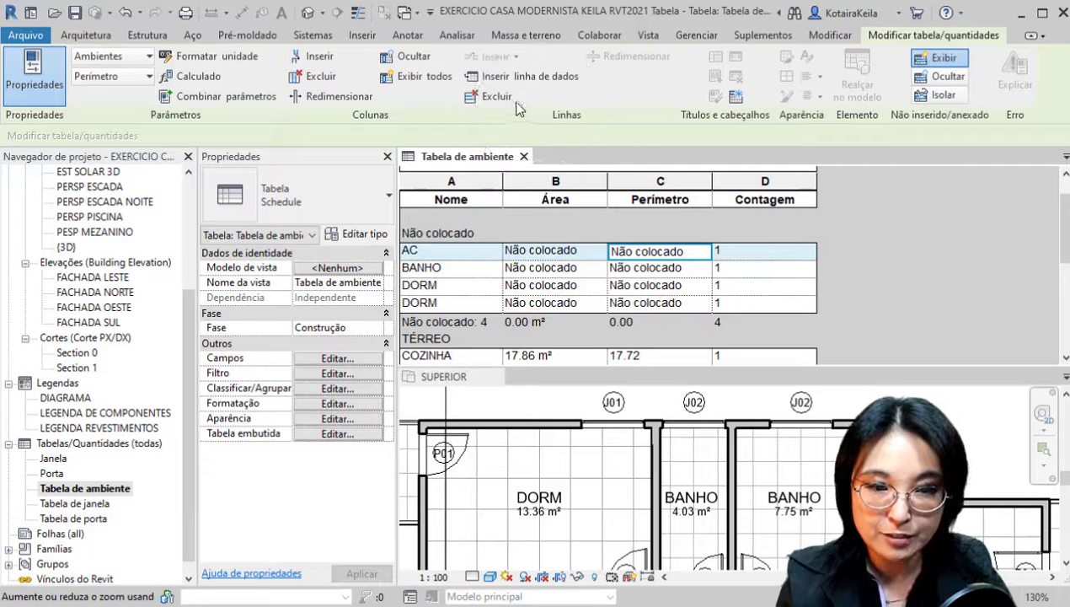
pyautogui.press('ctrl')
pyautogui.press('ctrl')
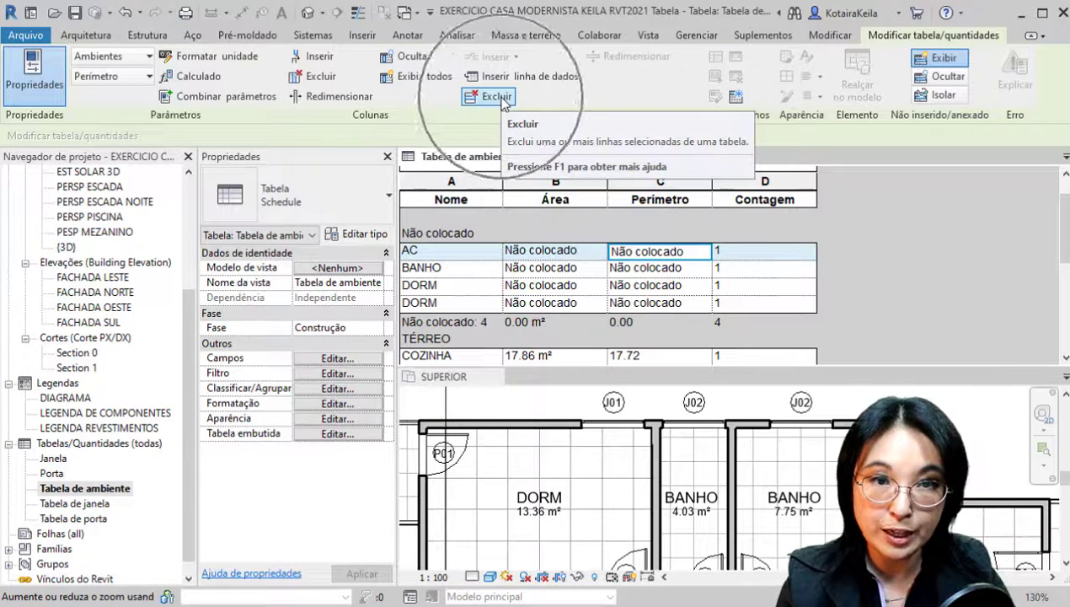
pyautogui.press('ctrl')
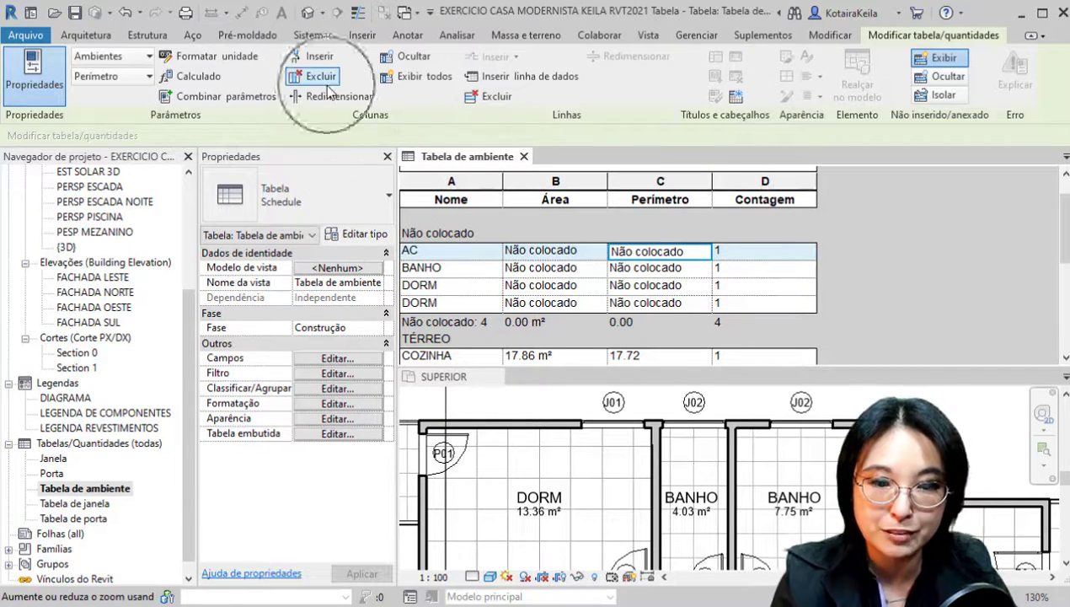
pyautogui.click(462, 185)
pyautogui.click(569, 184)
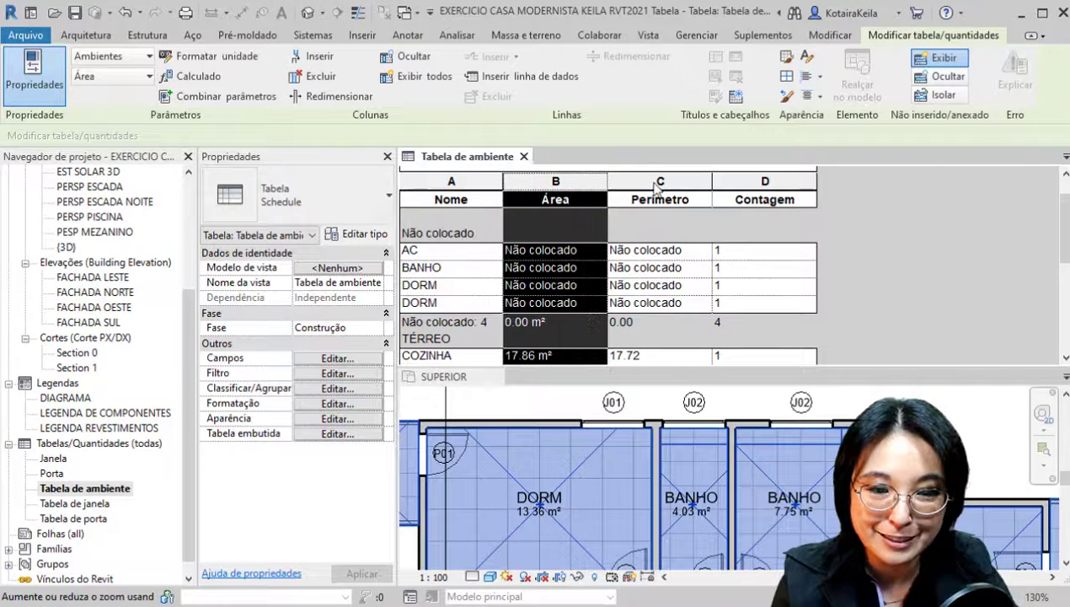
pyautogui.click(666, 181)
# Step: Delete the last DORM row of the Não colocado group from the room schedule and accept the room's removal
pyautogui.click(689, 303)
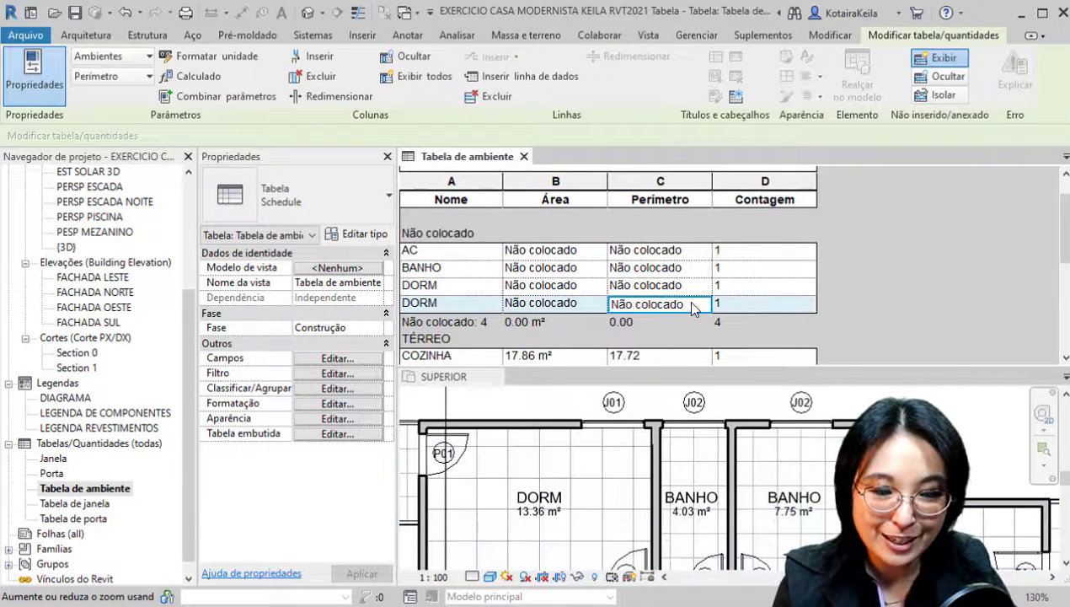
pyautogui.press('ctrl')
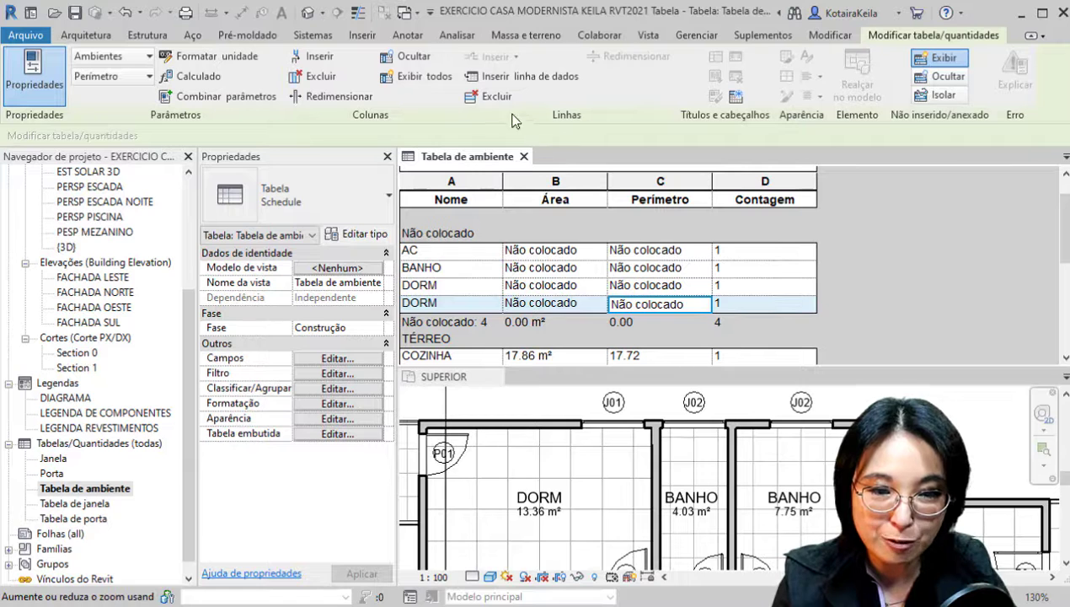
pyautogui.press('ctrl')
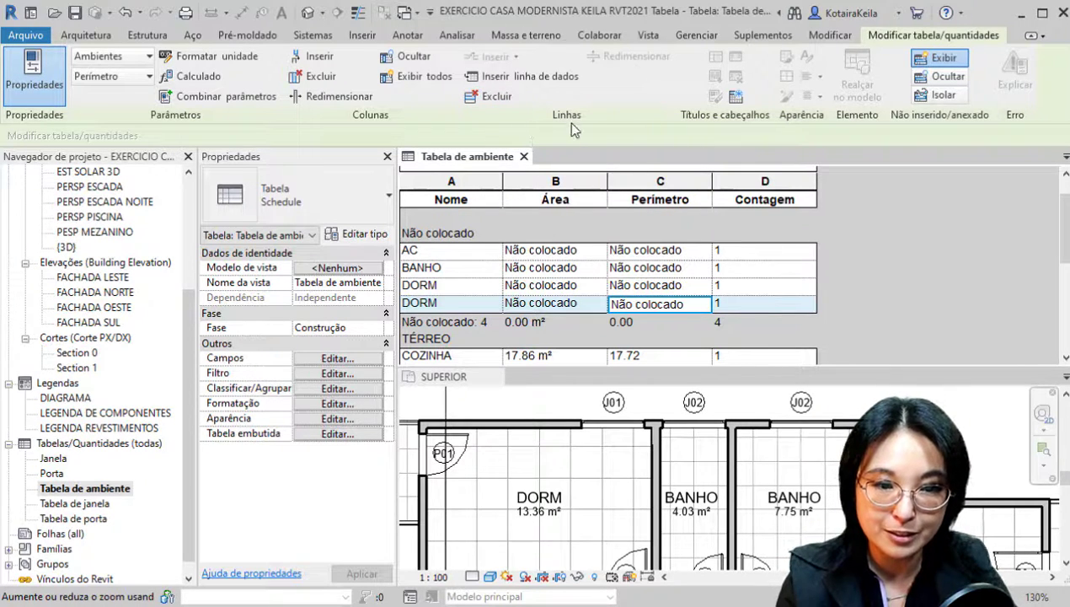
pyautogui.click(492, 96)
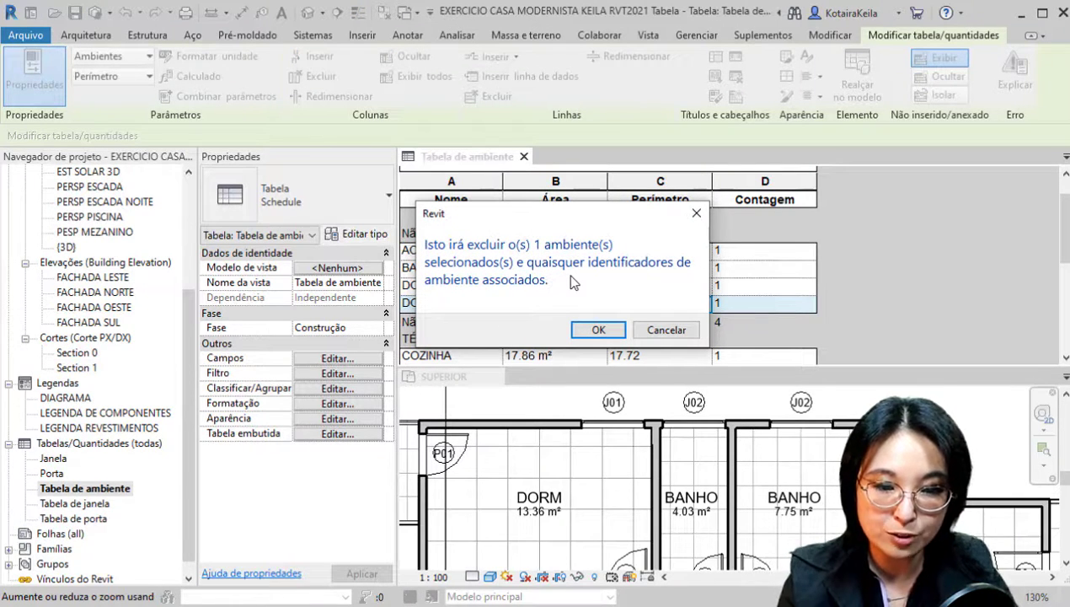
pyautogui.click(595, 330)
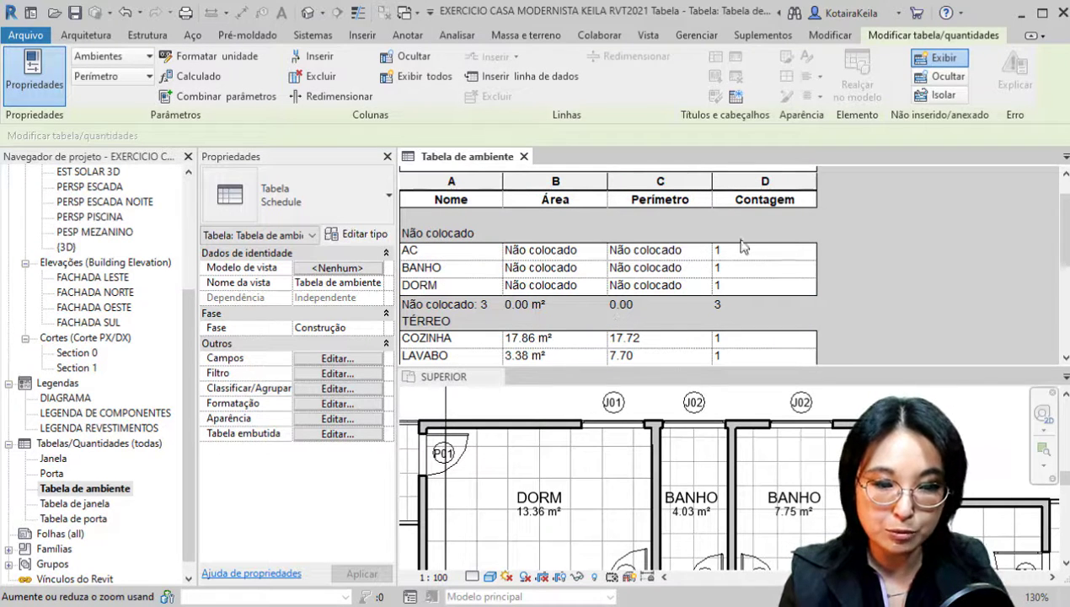
# Step: Delete the remaining unplaced AC, BANHO and DORM rooms from the schedule together and accept their removal
pyautogui.moveTo(750, 251); pyautogui.dragTo(358, 325)
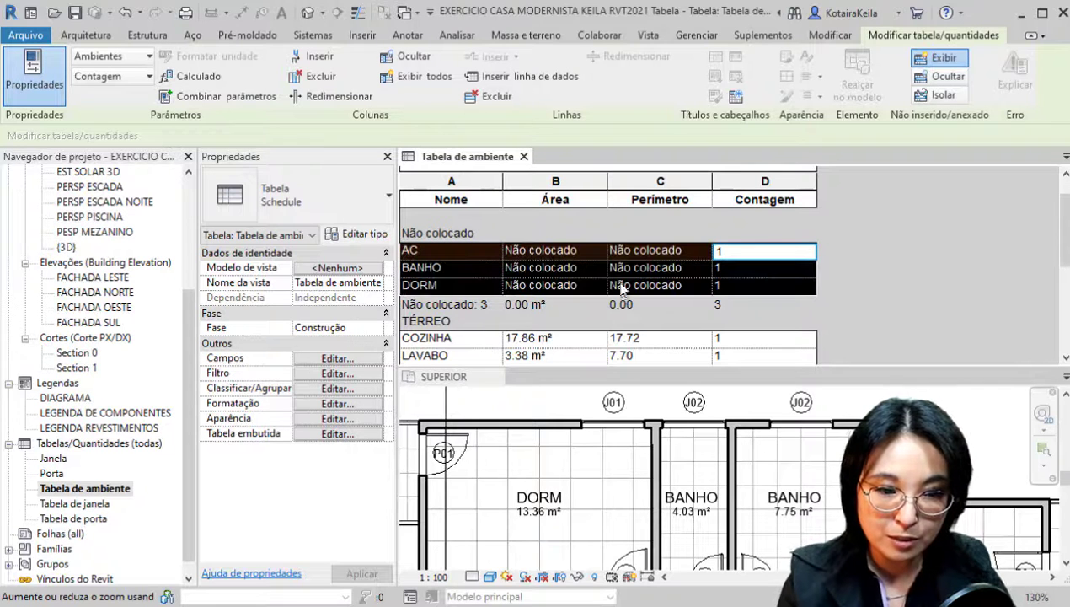
pyautogui.moveTo(621, 289); pyautogui.dragTo(740, 296)
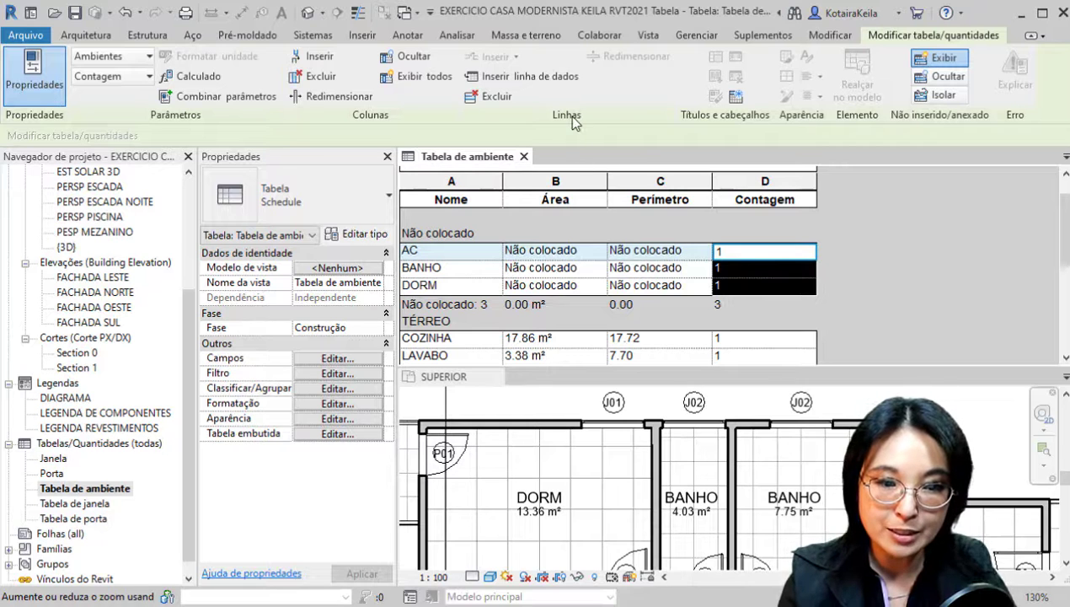
pyautogui.click(493, 98)
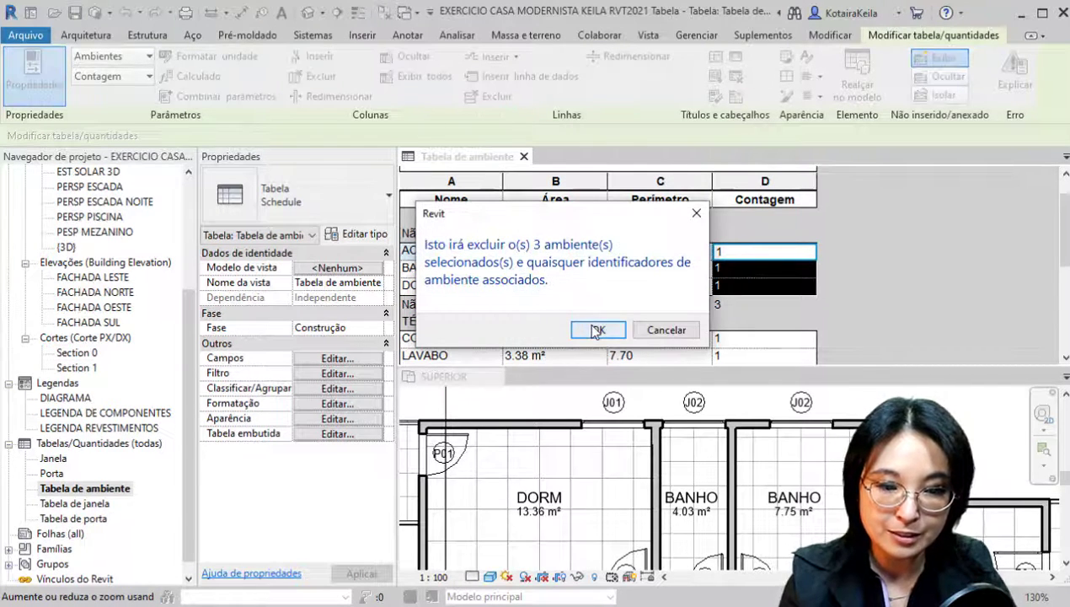
pyautogui.click(595, 329)
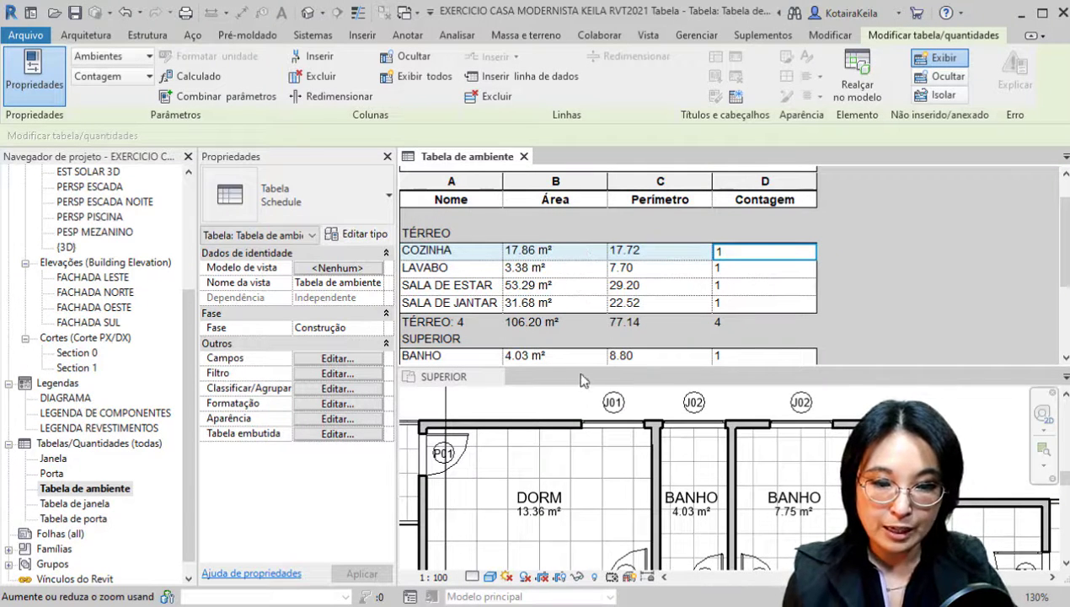
# Step: Check the SUPERIOR plan against the schedule by highlighting its BANHO and DORM rooms one after another from their rows
pyautogui.scroll(-2, 542, 466)
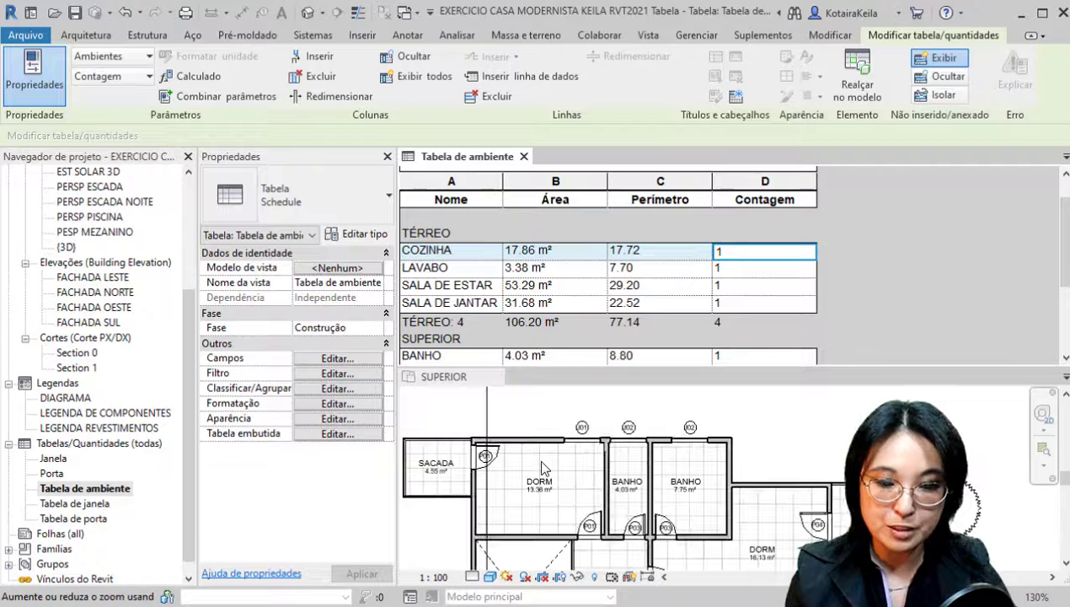
pyautogui.scroll(-3, 600, 303)
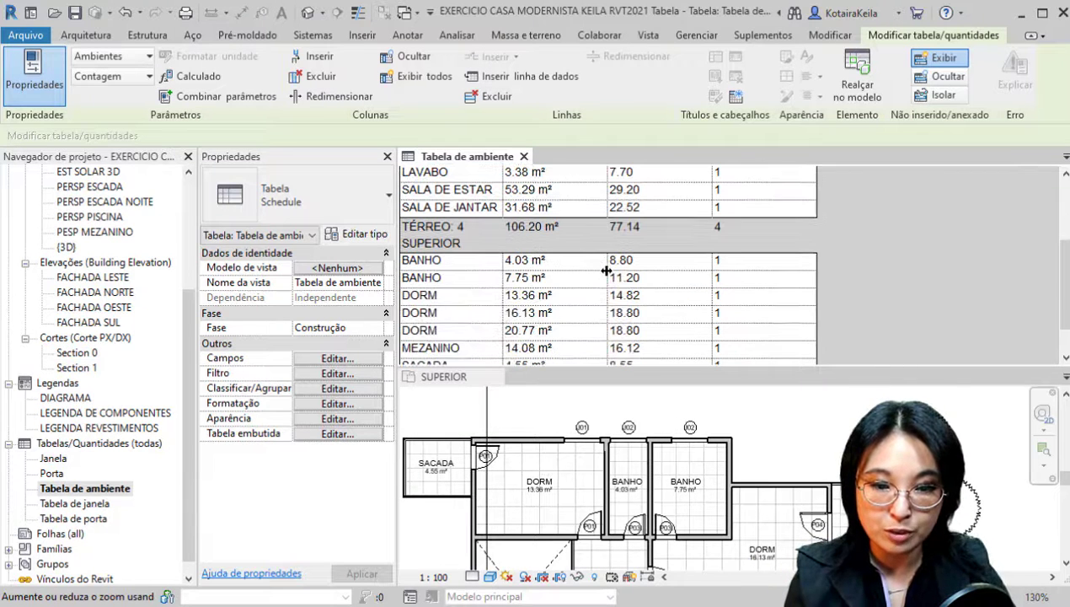
pyautogui.click(486, 262)
pyautogui.click(469, 279)
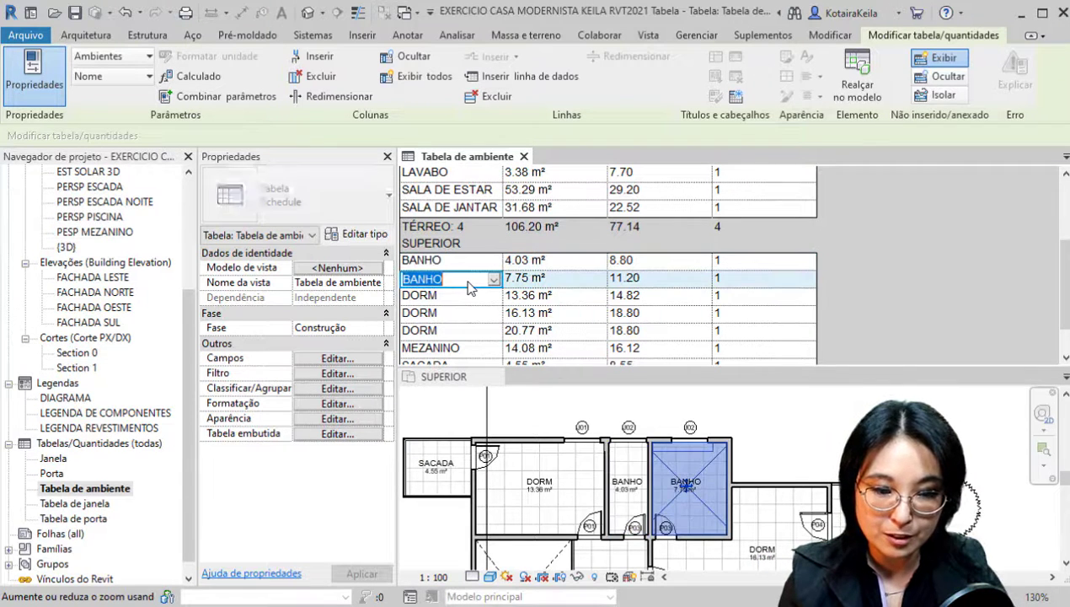
pyautogui.click(451, 298)
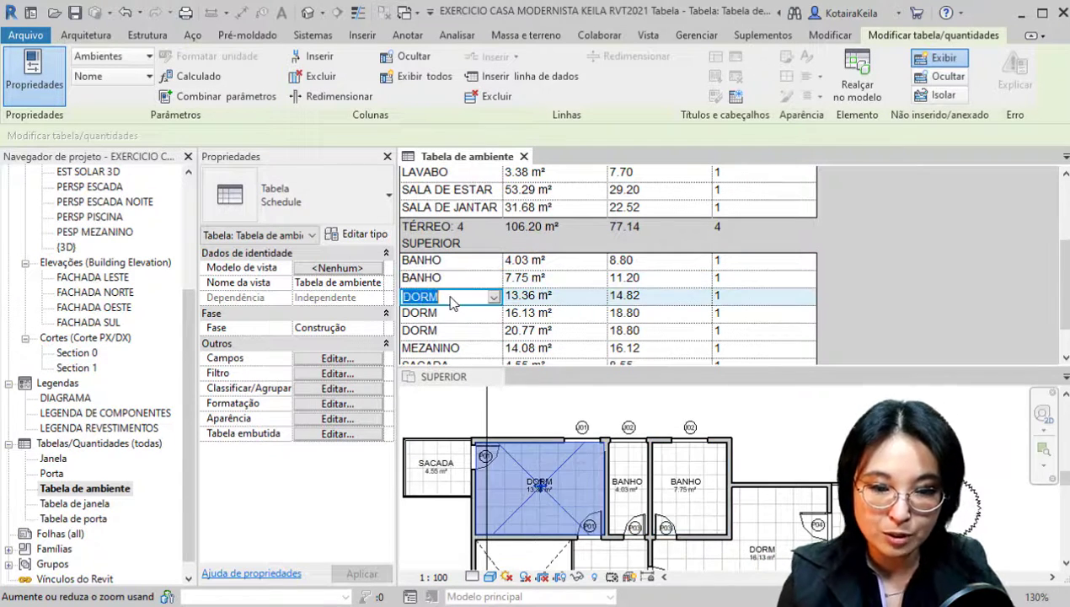
pyautogui.click(454, 317)
pyautogui.click(452, 333)
# Step: Highlight the MEZANINO and both SACADA rooms on the SUPERIOR plan from their schedule rows
pyautogui.moveTo(631, 487); pyautogui.dragTo(607, 423, button='middle')
pyautogui.scroll(-3, 607, 423)
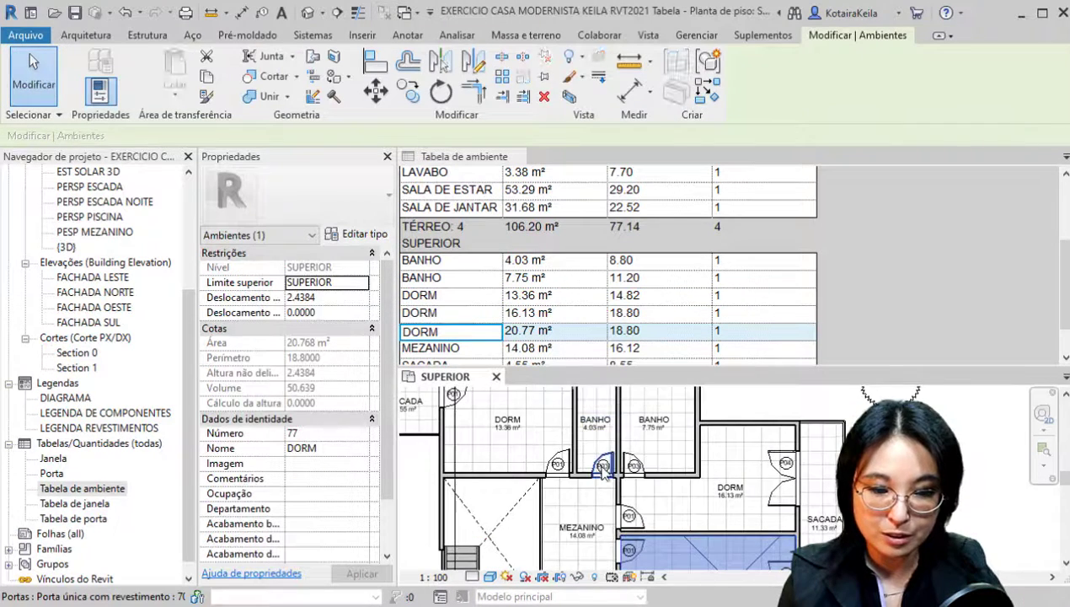
pyautogui.click(478, 349)
pyautogui.click(480, 351)
pyautogui.scroll(-2, 480, 362)
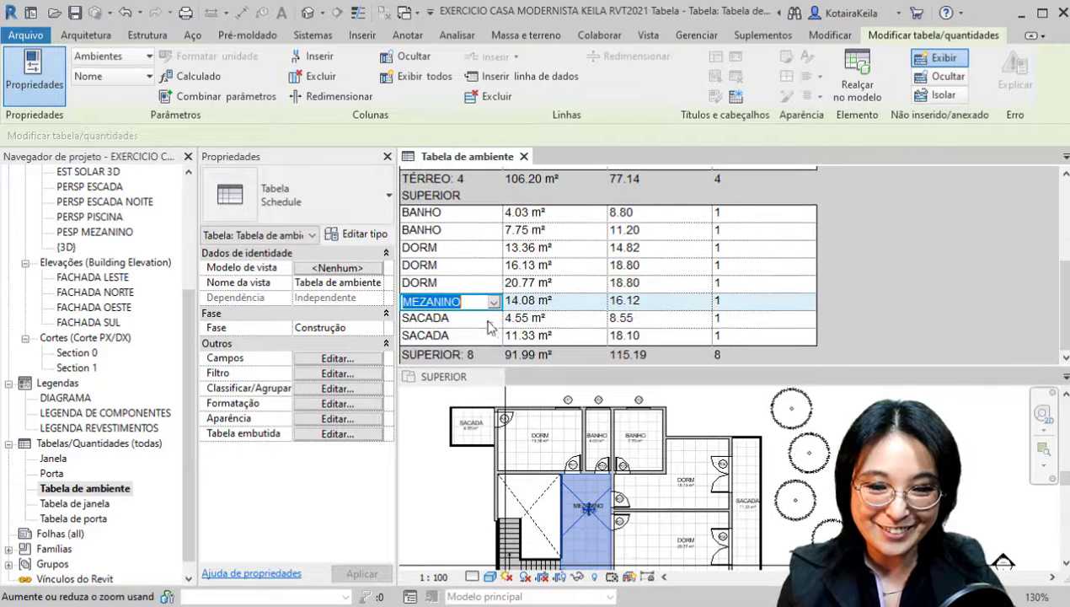
pyautogui.click(466, 320)
pyautogui.click(463, 336)
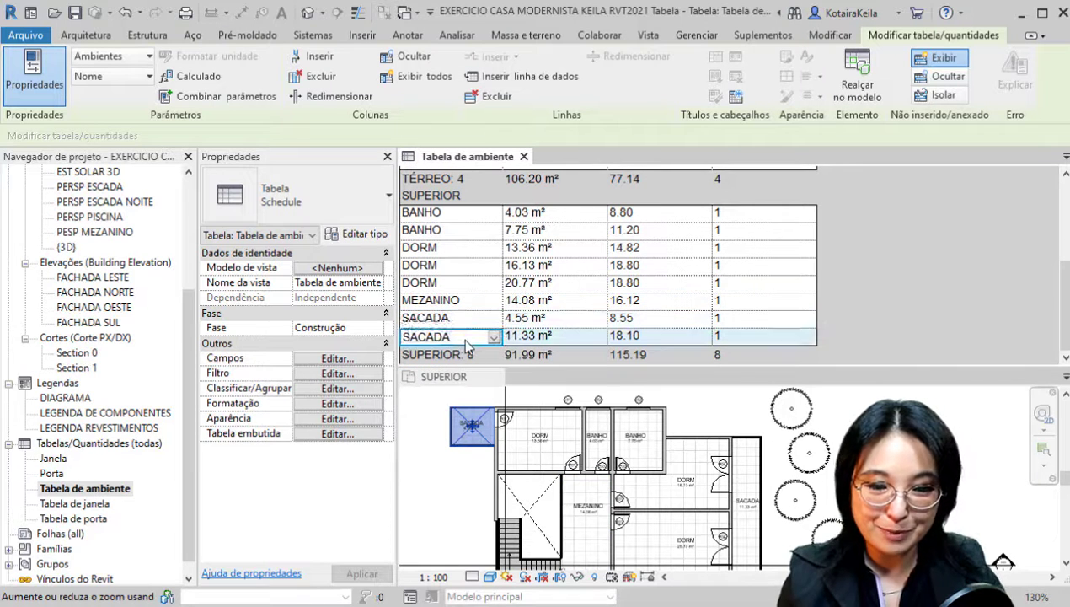
# Step: Open the TÉRREO floor plan in the pane below the room schedule
pyautogui.click(427, 423)
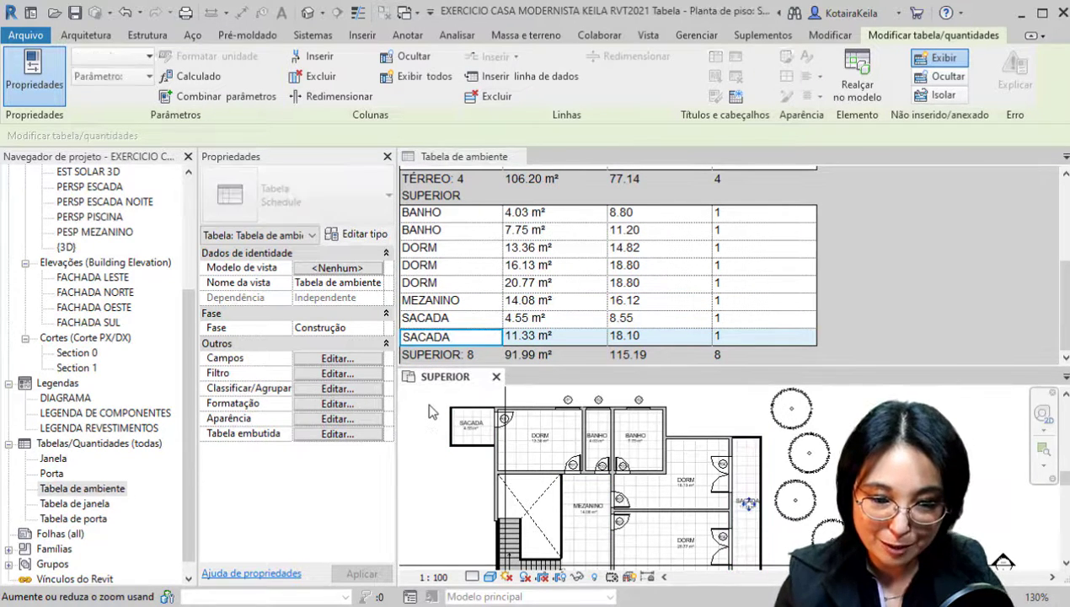
pyautogui.click(191, 191)
pyautogui.doubleClick(75, 233)
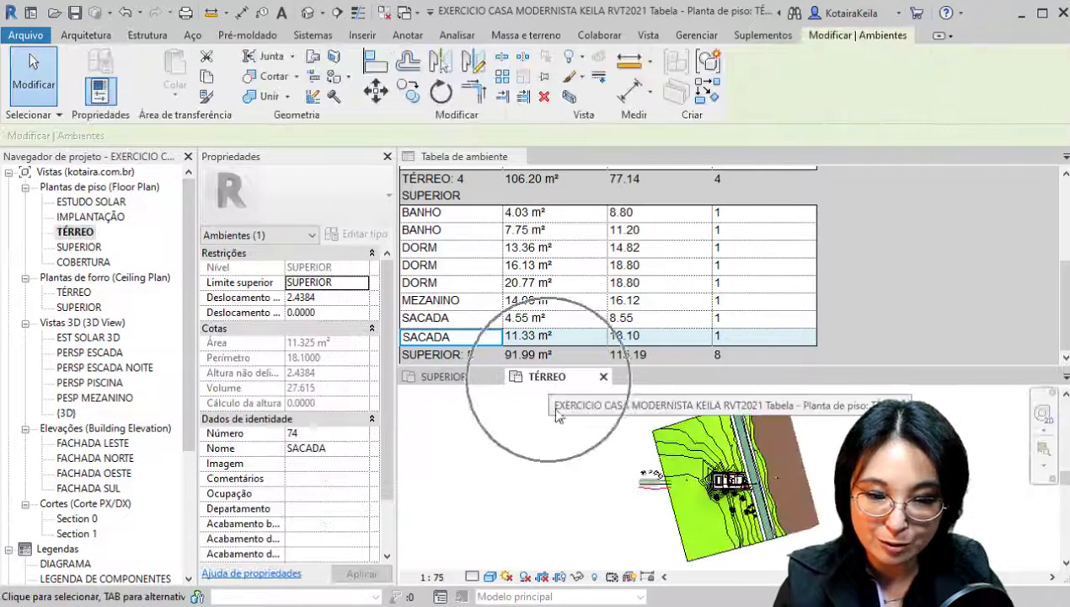
pyautogui.scroll(5, 539, 488)
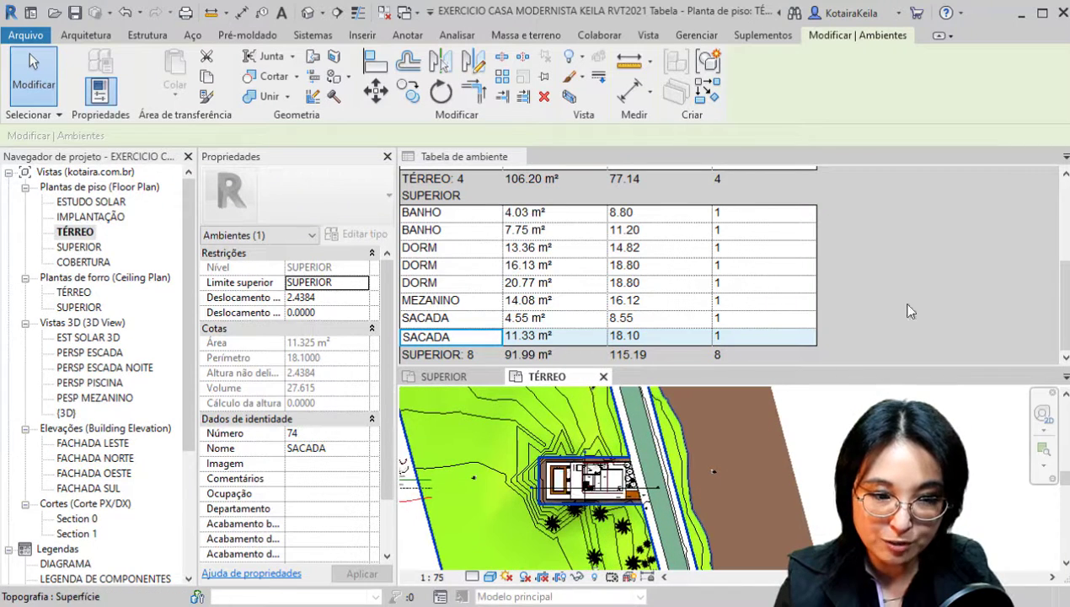
# Step: Highlight COZINHA, LAVABO, SALA DE ESTAR and SALA DE JANTAR on the TÉRREO plan from their schedule rows
pyautogui.scroll(5, 802, 289)
pyautogui.click(817, 295)
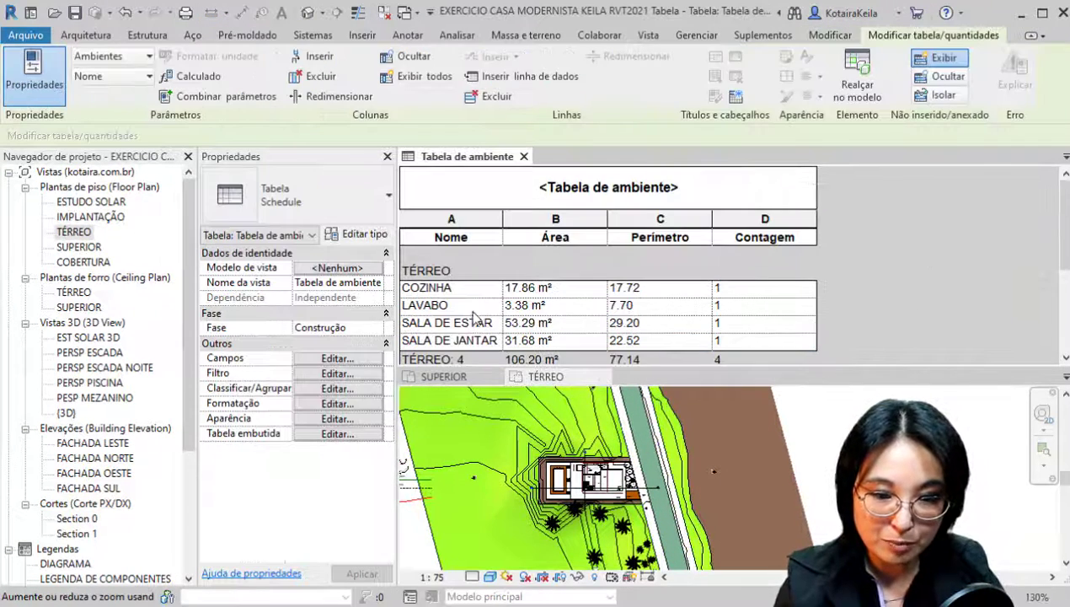
pyautogui.click(444, 288)
pyautogui.scroll(3, 603, 468)
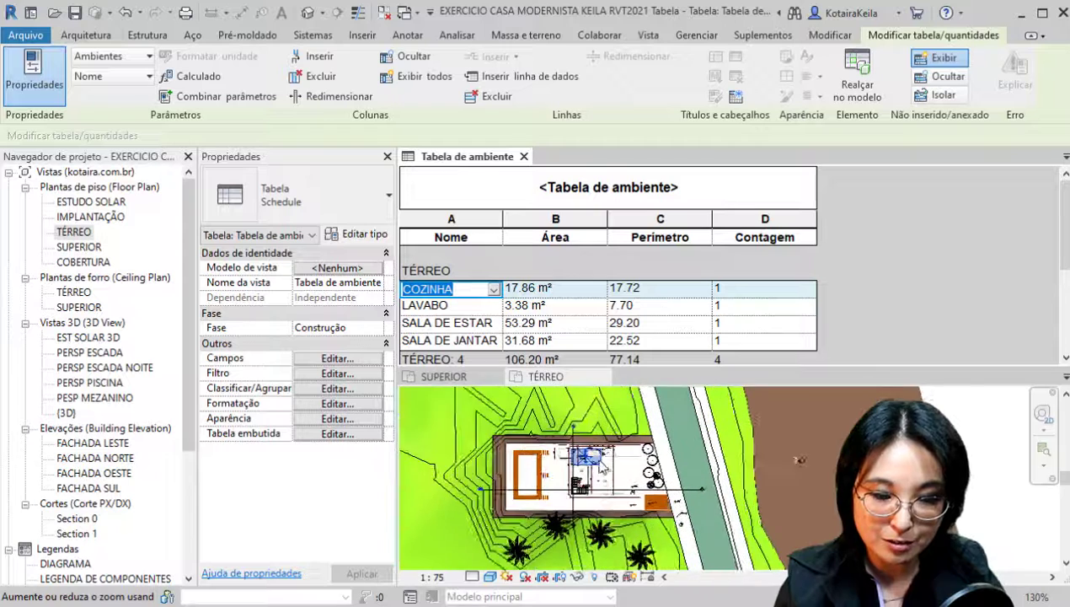
pyautogui.scroll(4, 601, 468)
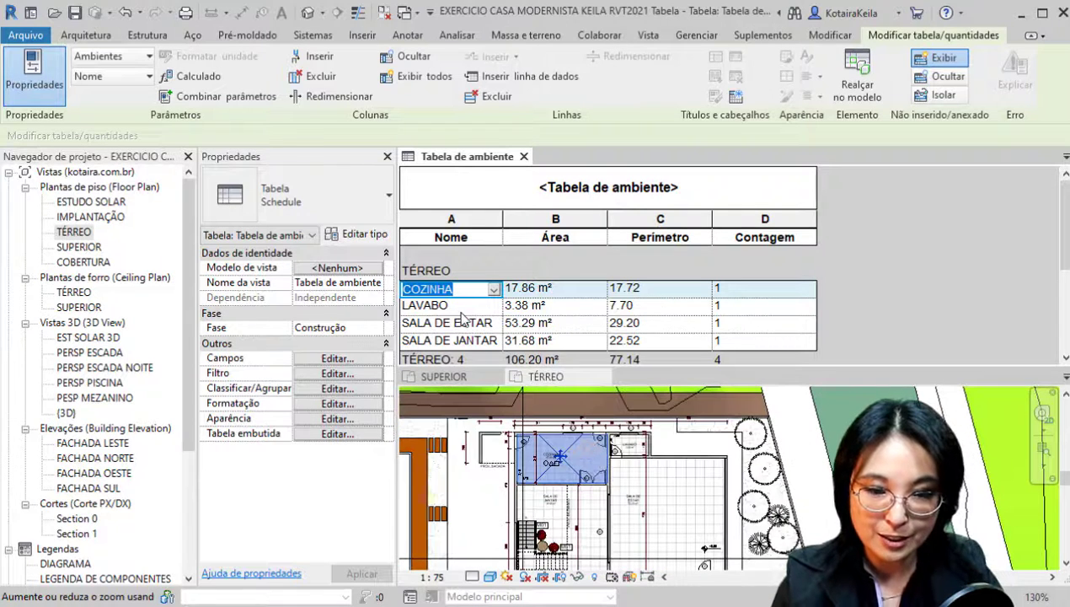
pyautogui.click(463, 307)
pyautogui.click(449, 327)
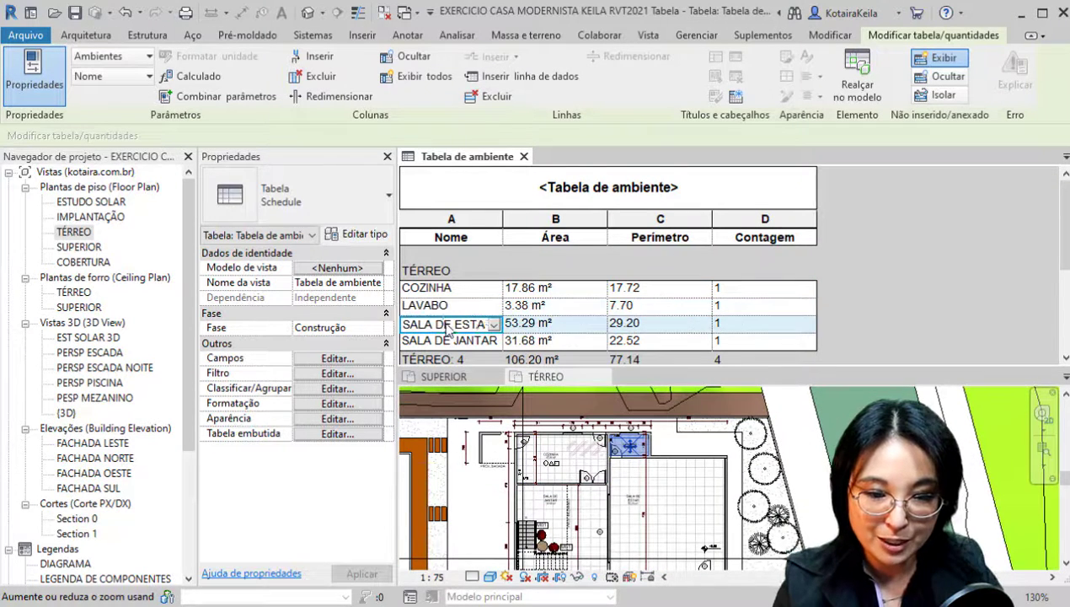
pyautogui.click(445, 342)
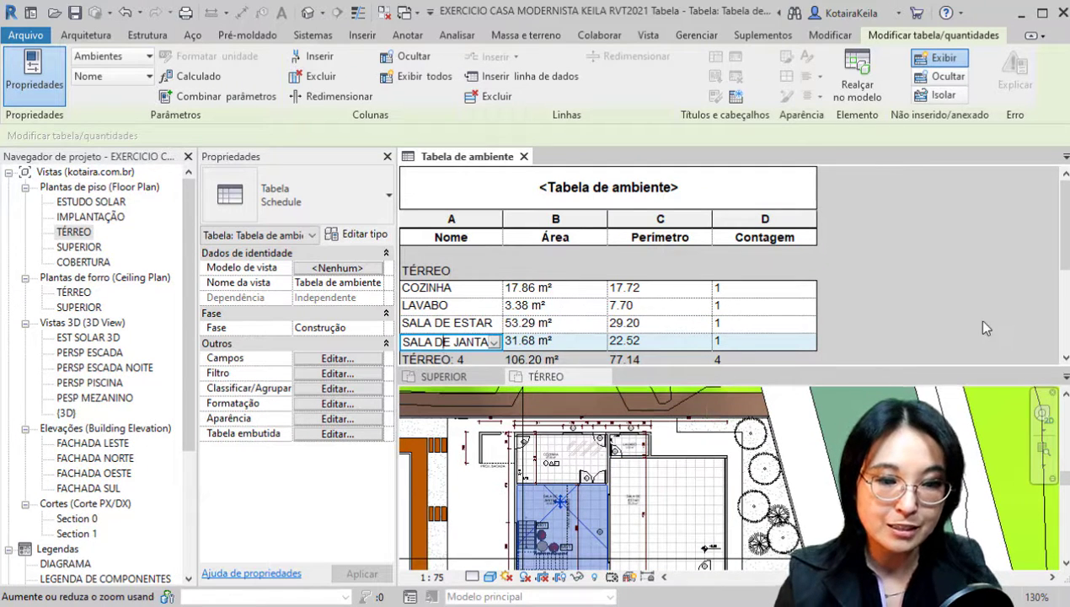
# Step: Switch the tiled room schedule and floor plans back to tabbed views, with the schedule as the active view
pyautogui.click(474, 160)
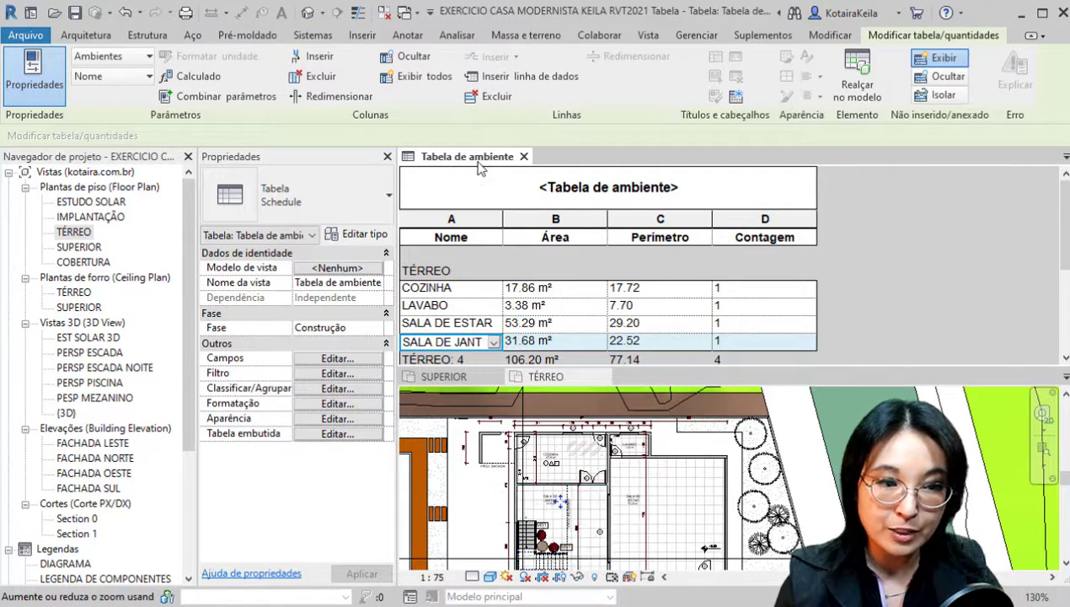
pyautogui.click(648, 35)
pyautogui.click(870, 89)
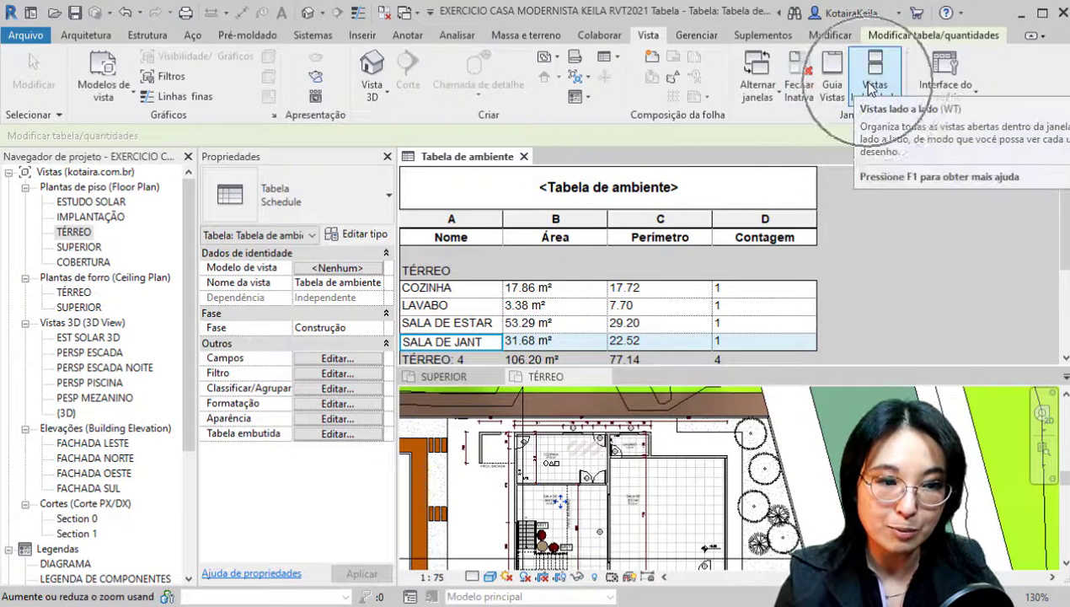
pyautogui.click(836, 87)
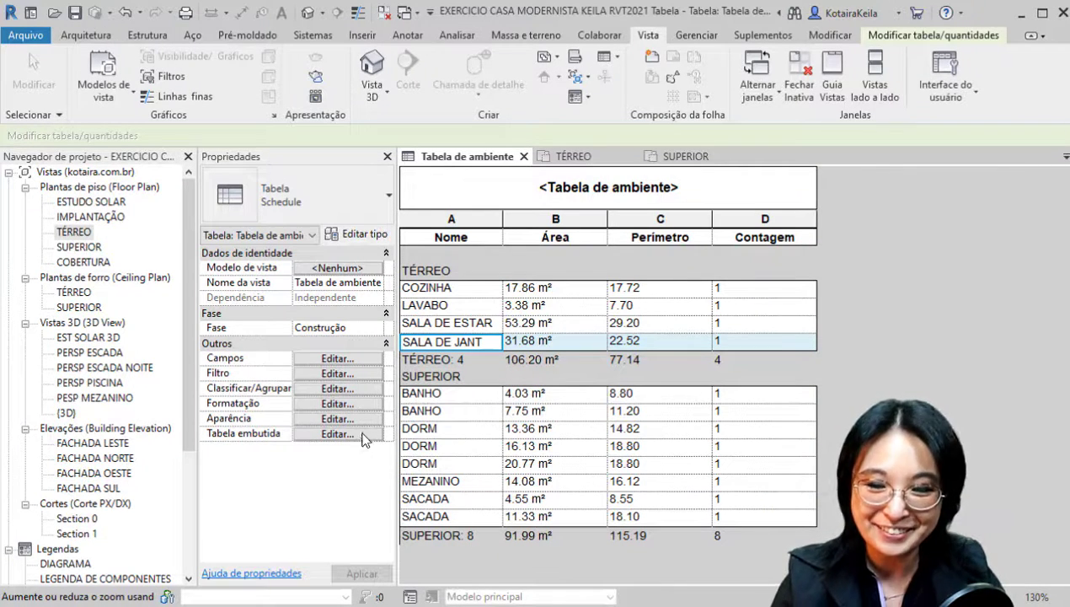
# Step: Stop itemizing every instance and add a grand total to the room schedule showing title and totals, with the custom title Total
pyautogui.click(354, 388)
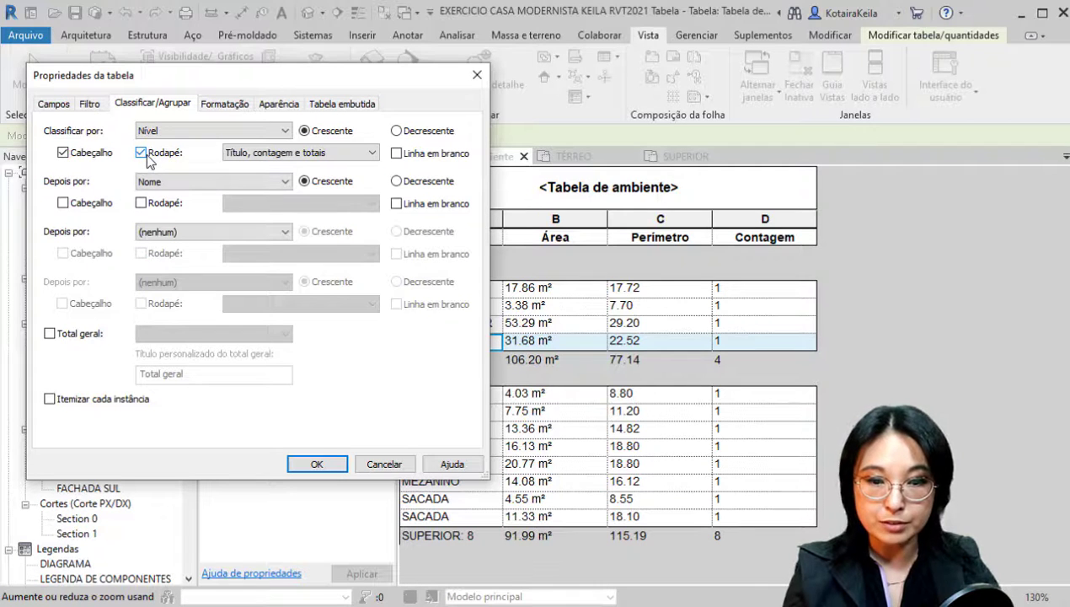
pyautogui.click(74, 333)
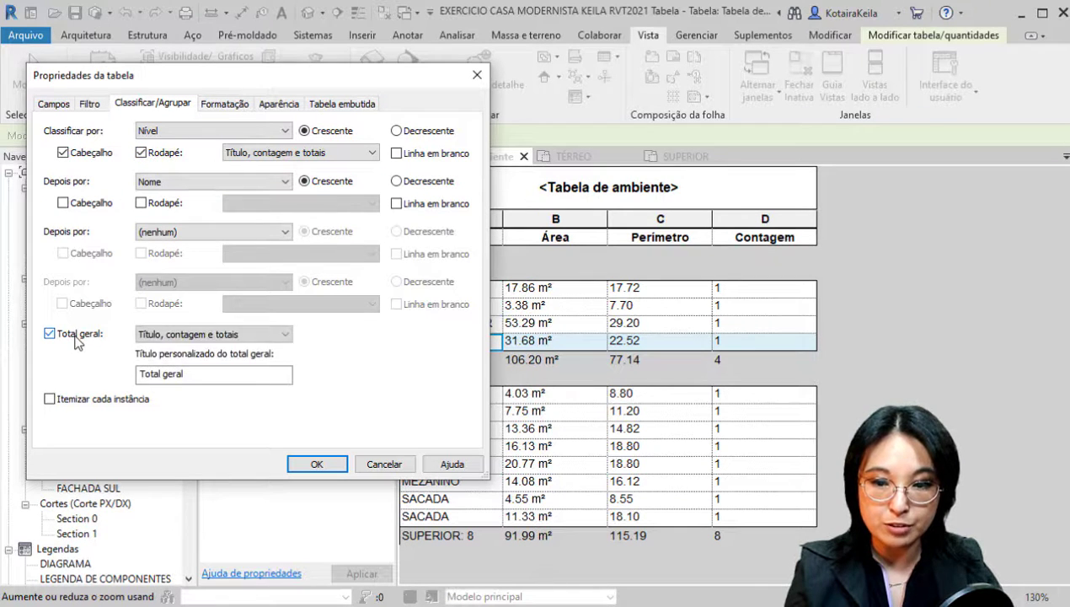
pyautogui.click(215, 335)
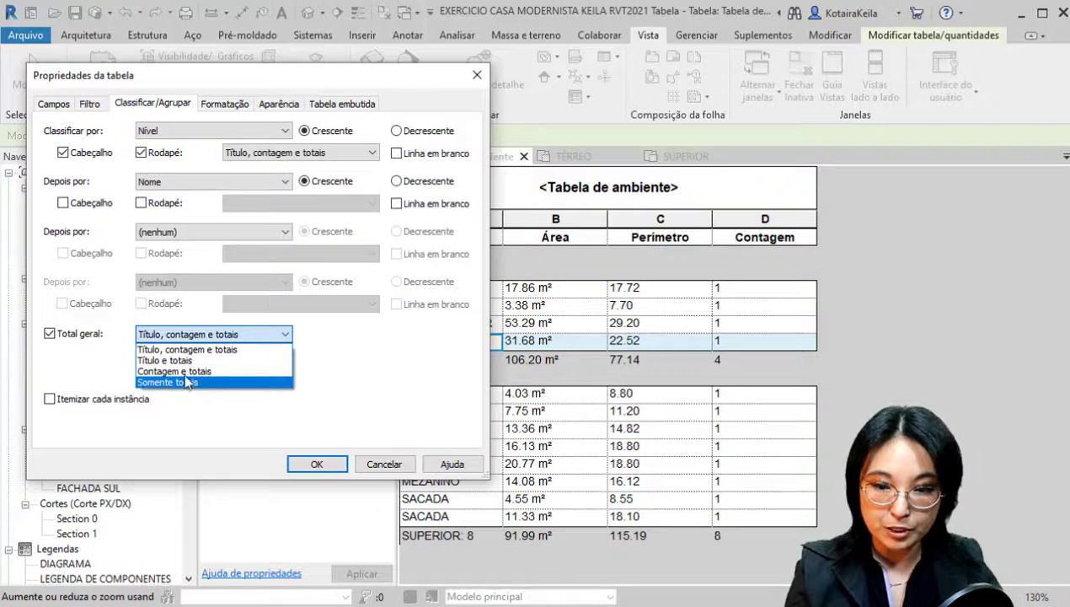
pyautogui.click(184, 360)
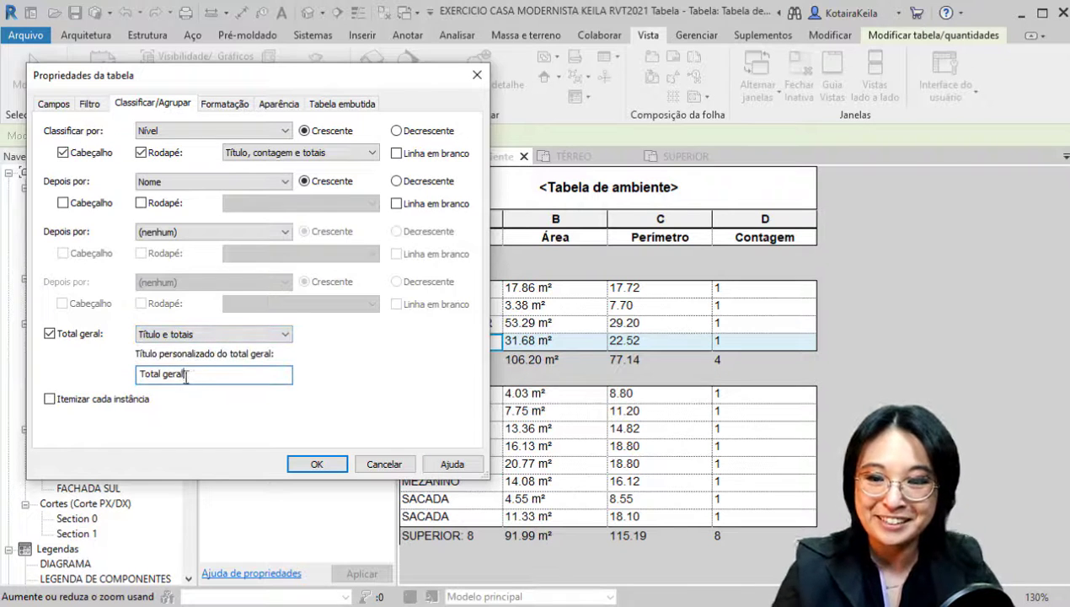
pyautogui.press('BackSpace')
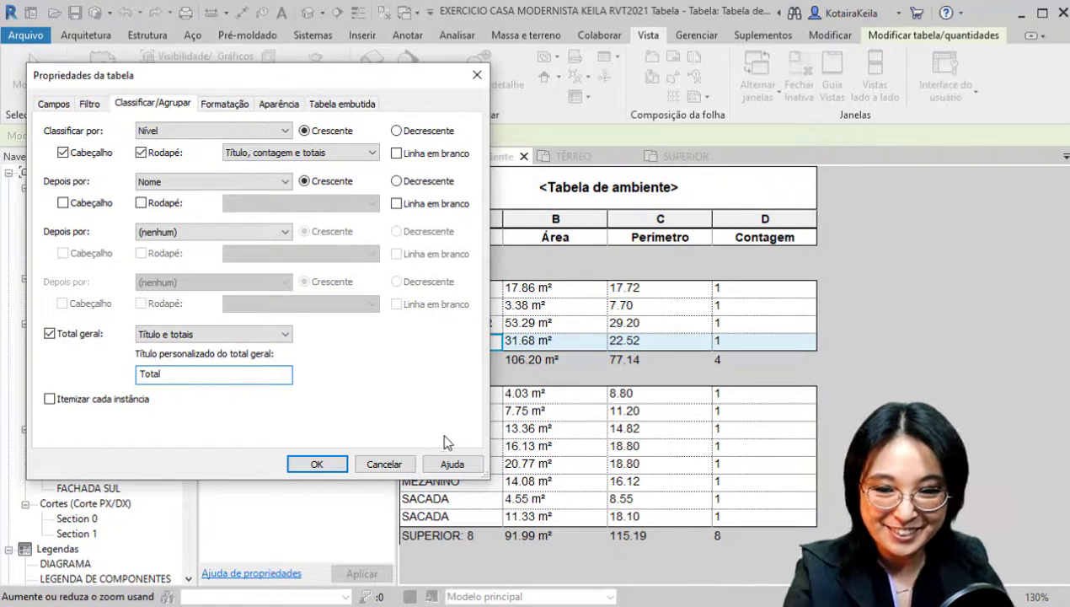
pyautogui.click(316, 464)
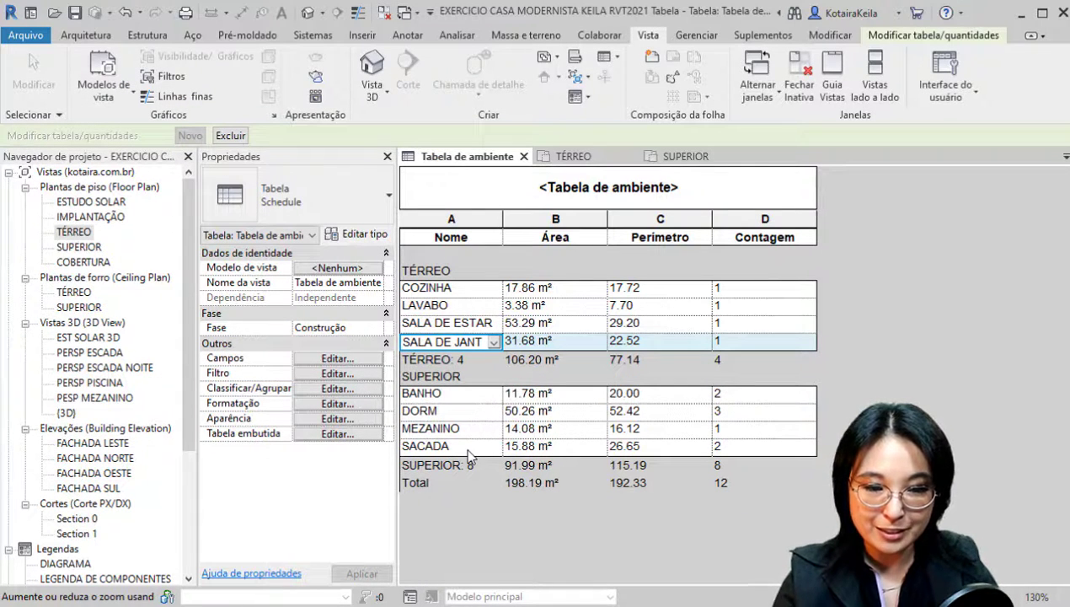
pyautogui.keyDown('ctrl'); pyautogui.scroll(-1, 466, 451); pyautogui.keyUp('ctrl')
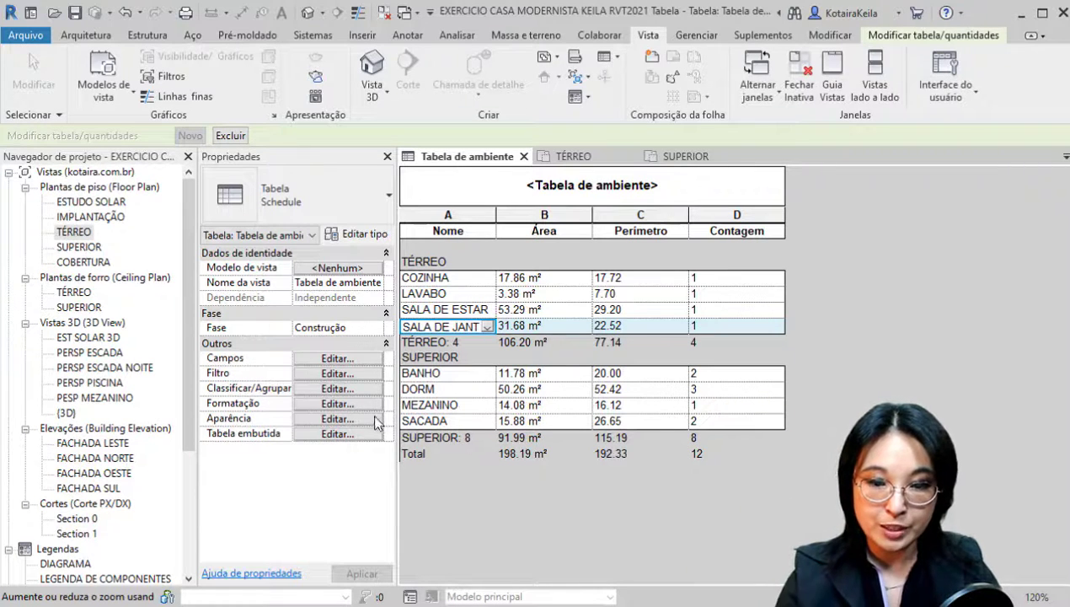
# Step: Add a blank line between the Nível groups of the room schedule and remove their footer
pyautogui.click(341, 390)
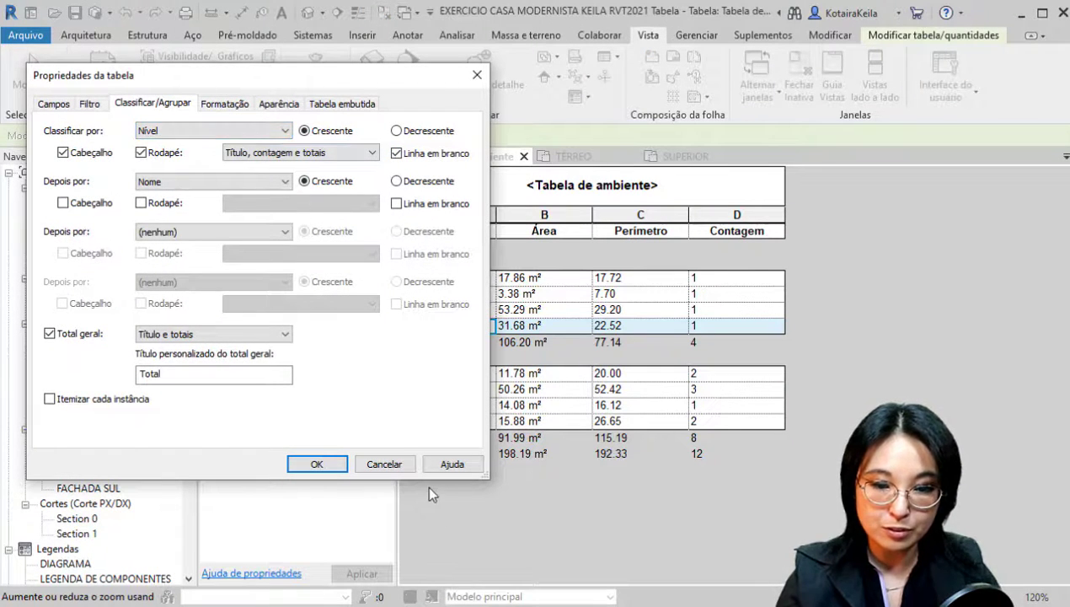
pyautogui.click(317, 464)
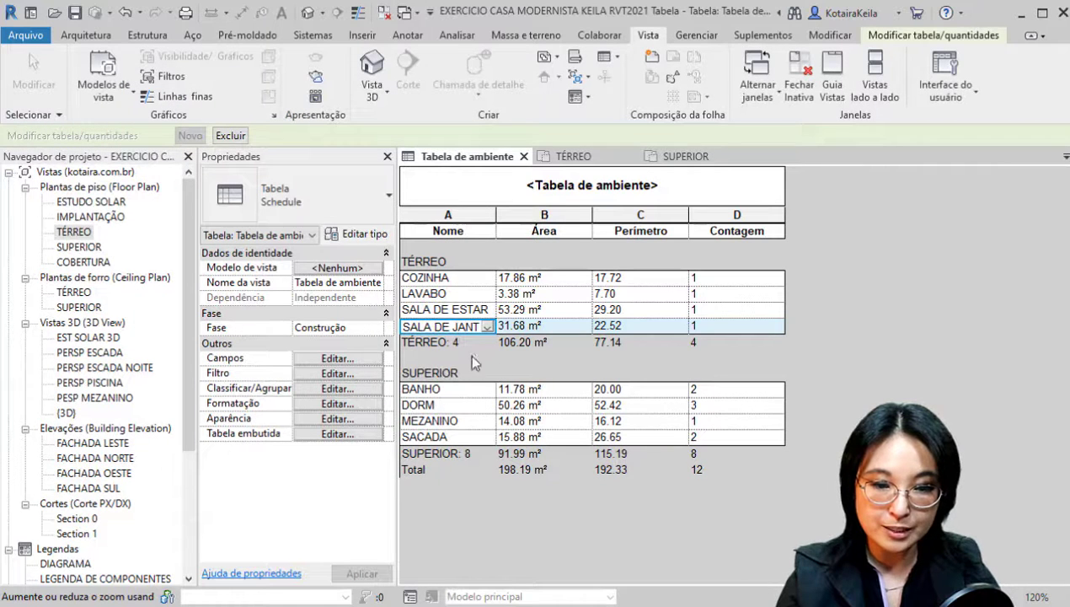
pyautogui.click(337, 358)
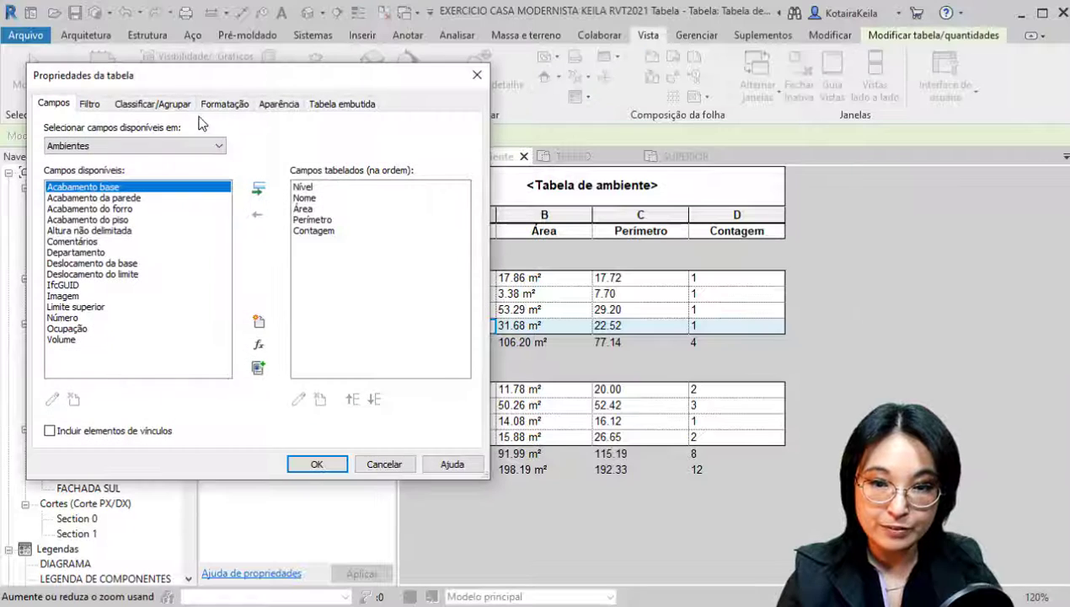
pyautogui.click(163, 100)
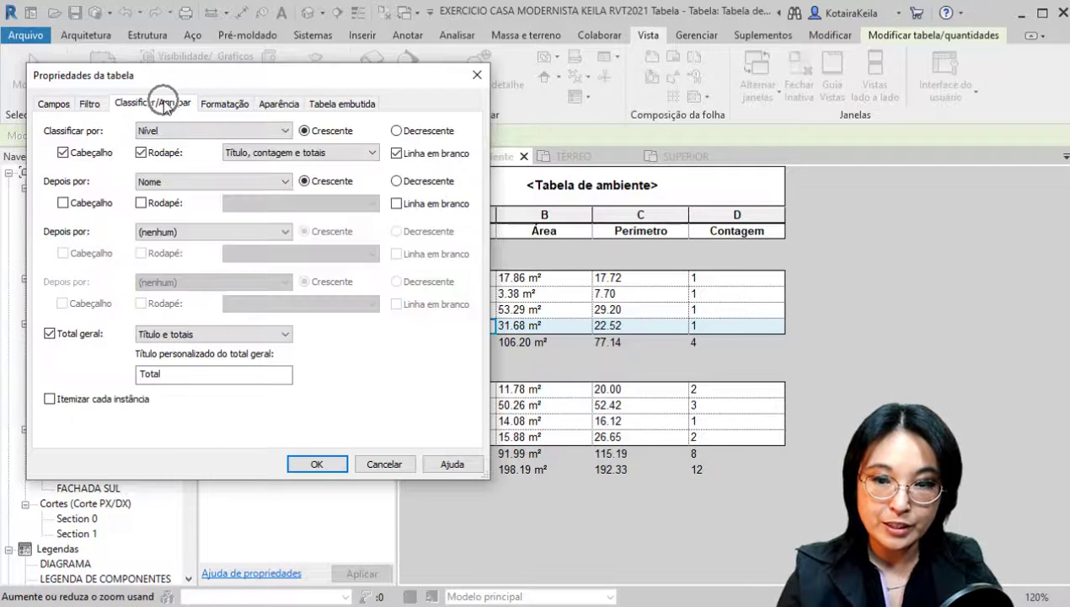
pyautogui.click(140, 152)
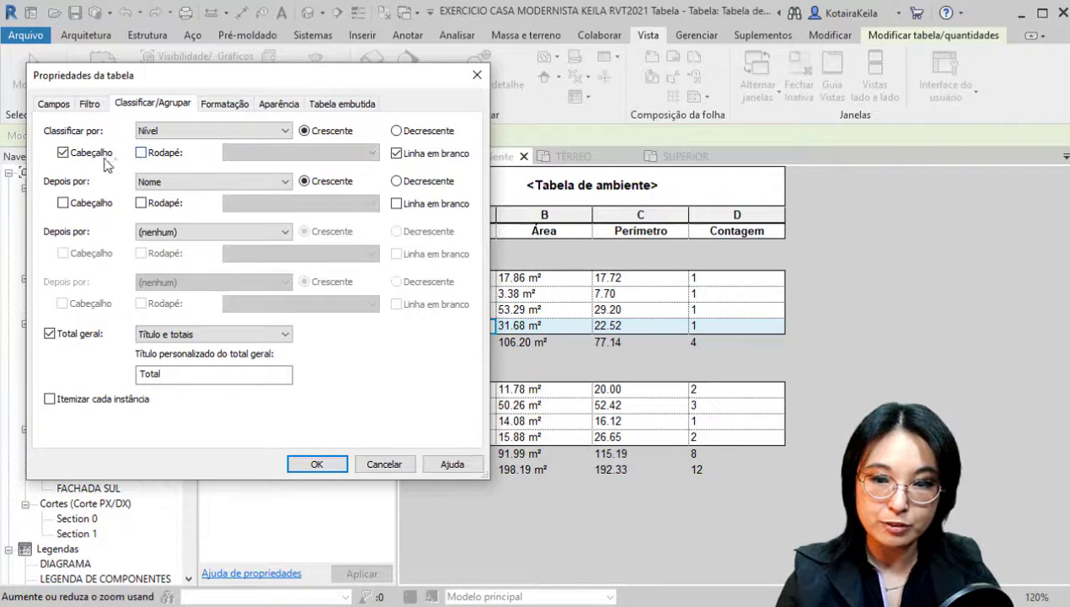
pyautogui.click(317, 463)
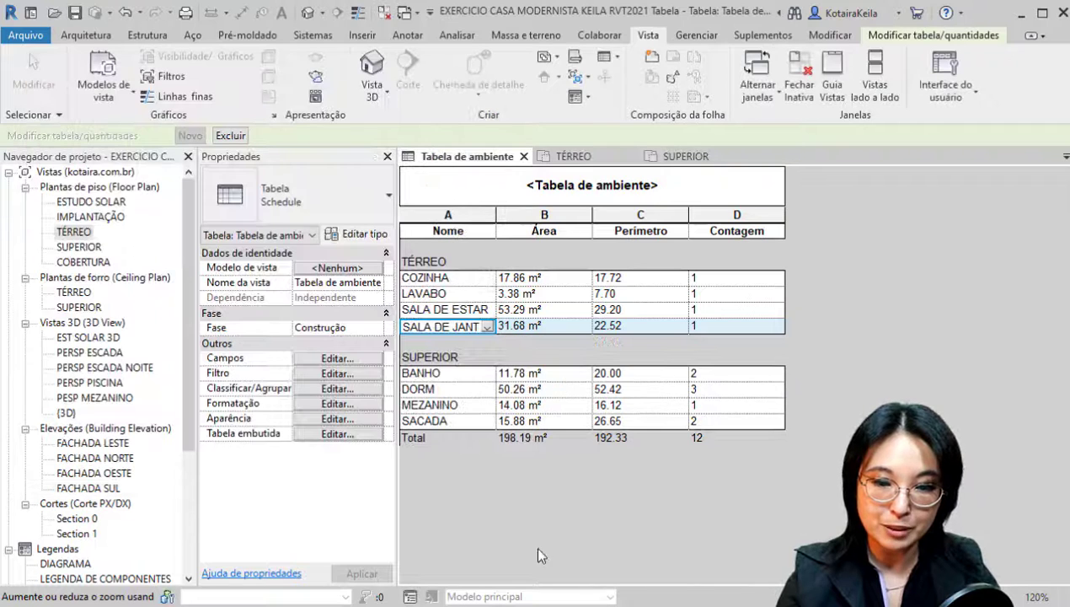
# Step: Turn the Nível group footer back on and set it to show totals only (Somente totais)
pyautogui.click(337, 373)
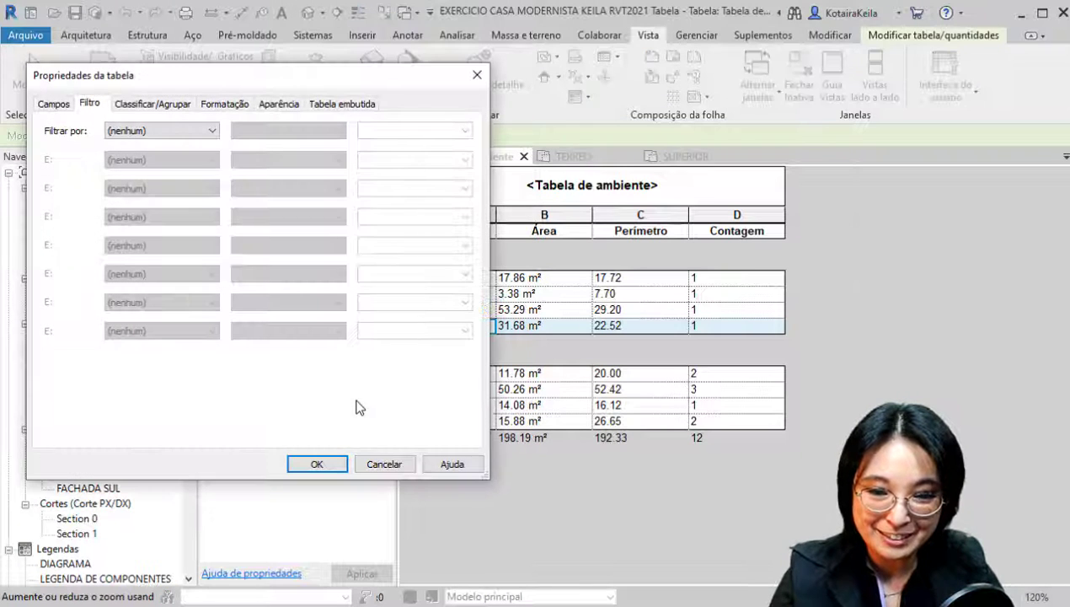
pyautogui.click(142, 105)
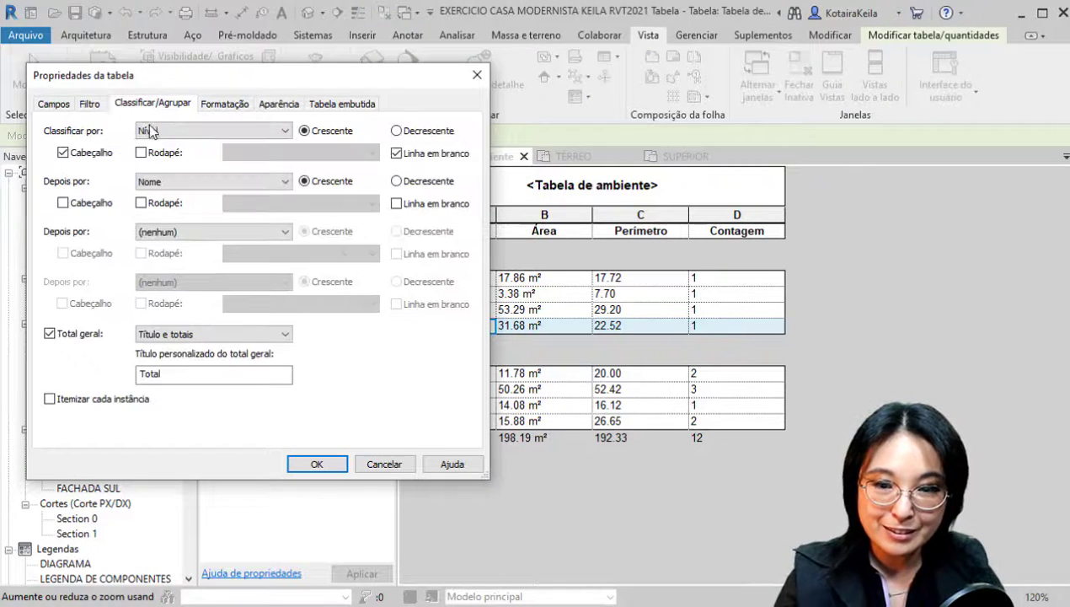
pyautogui.click(144, 155)
pyautogui.click(251, 154)
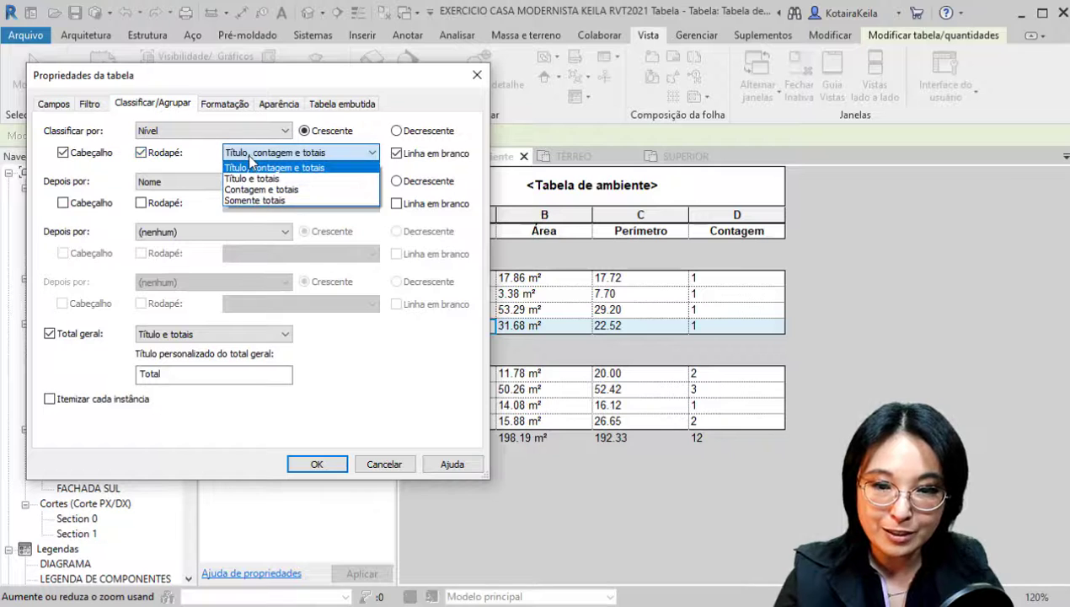
pyautogui.click(254, 200)
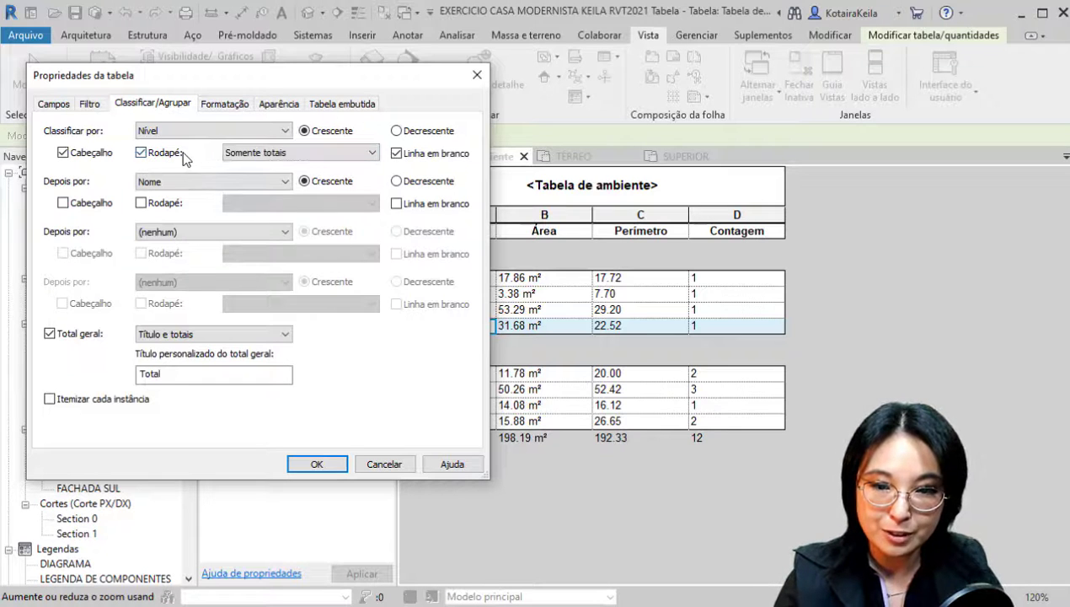
pyautogui.click(317, 463)
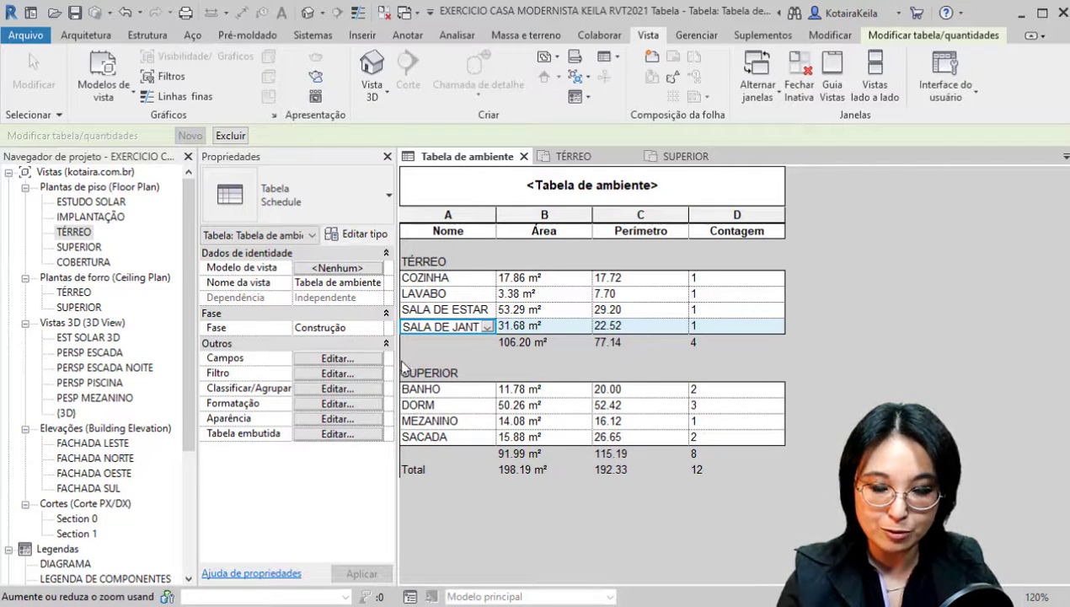
# Step: Sort the room schedule by Nome only, without header or footer, and set the second sorting level to (nenhum)
pyautogui.click(357, 378)
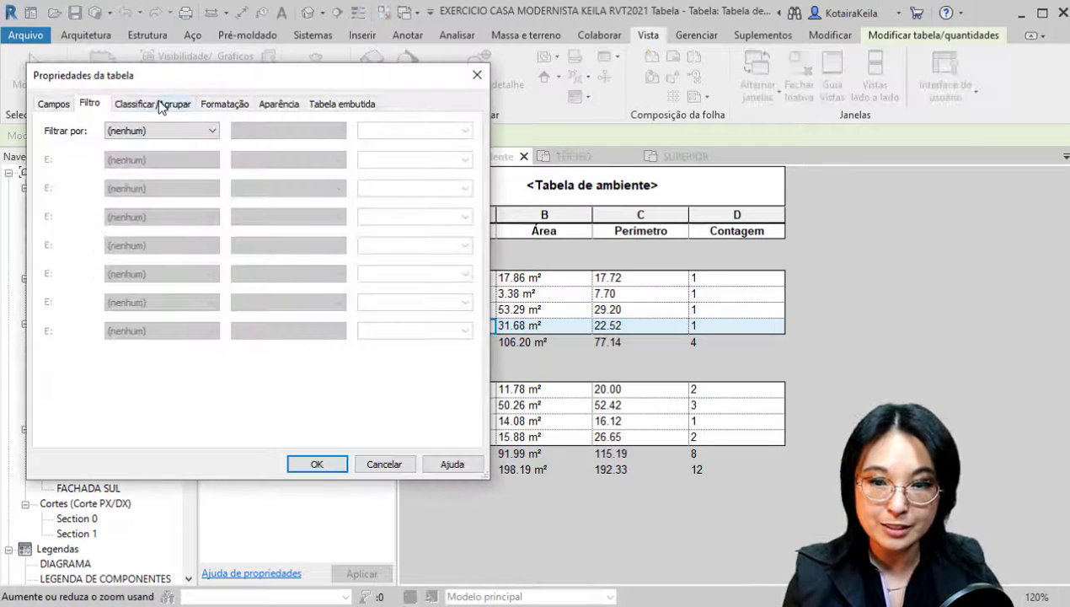
pyautogui.click(155, 103)
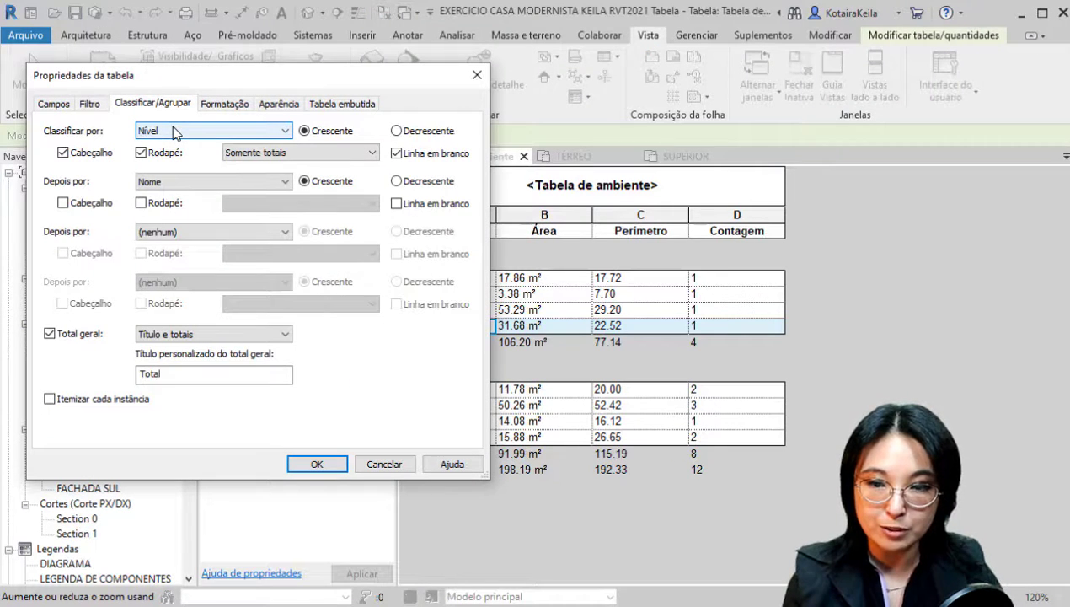
pyautogui.click(172, 131)
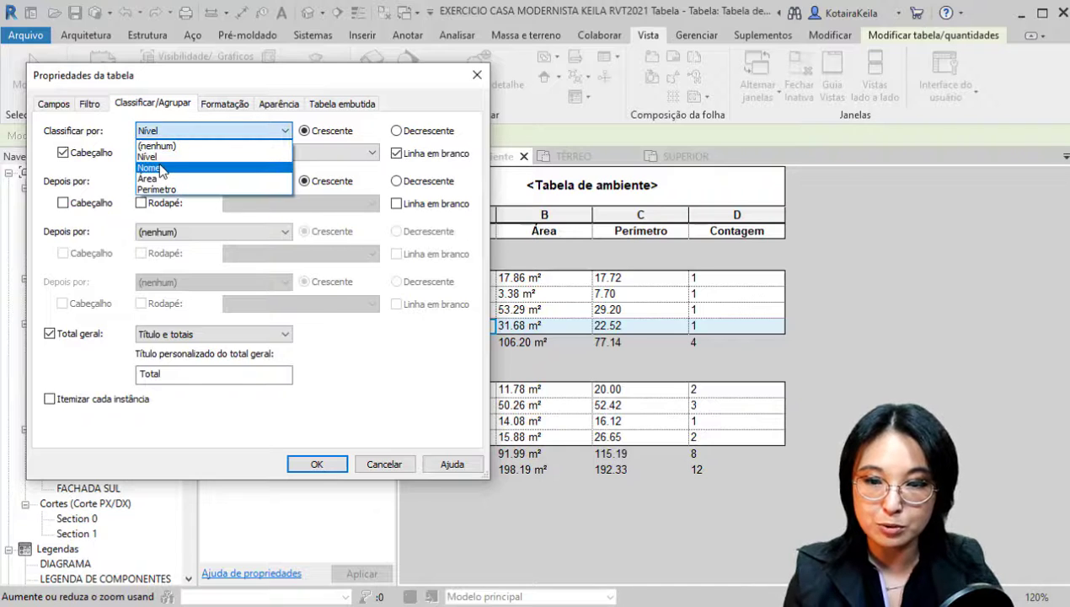
pyautogui.click(161, 168)
pyautogui.click(141, 152)
pyautogui.click(62, 152)
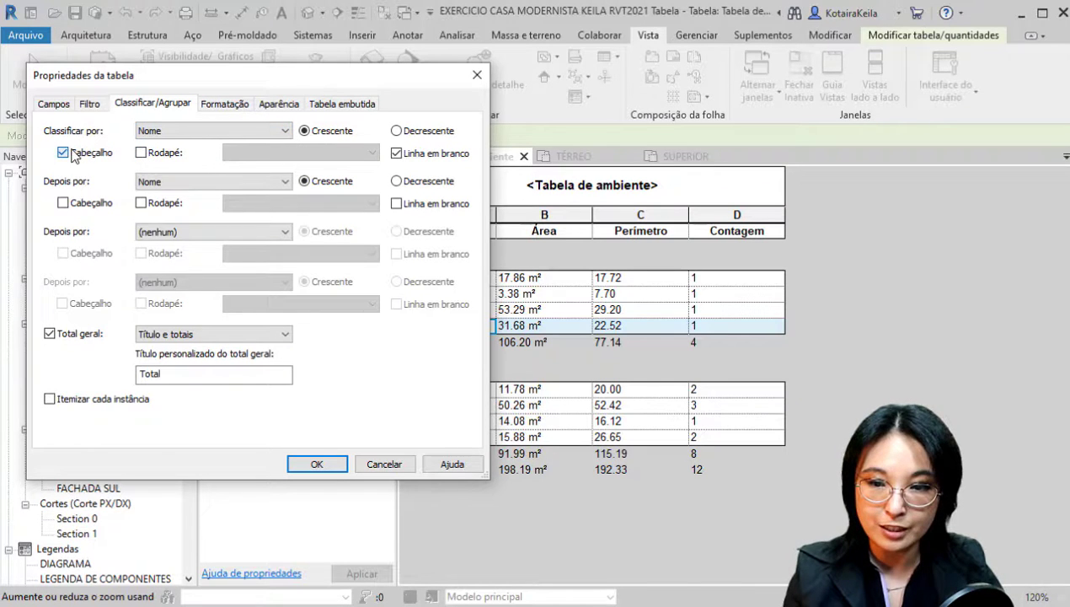
pyautogui.click(154, 182)
pyautogui.click(162, 195)
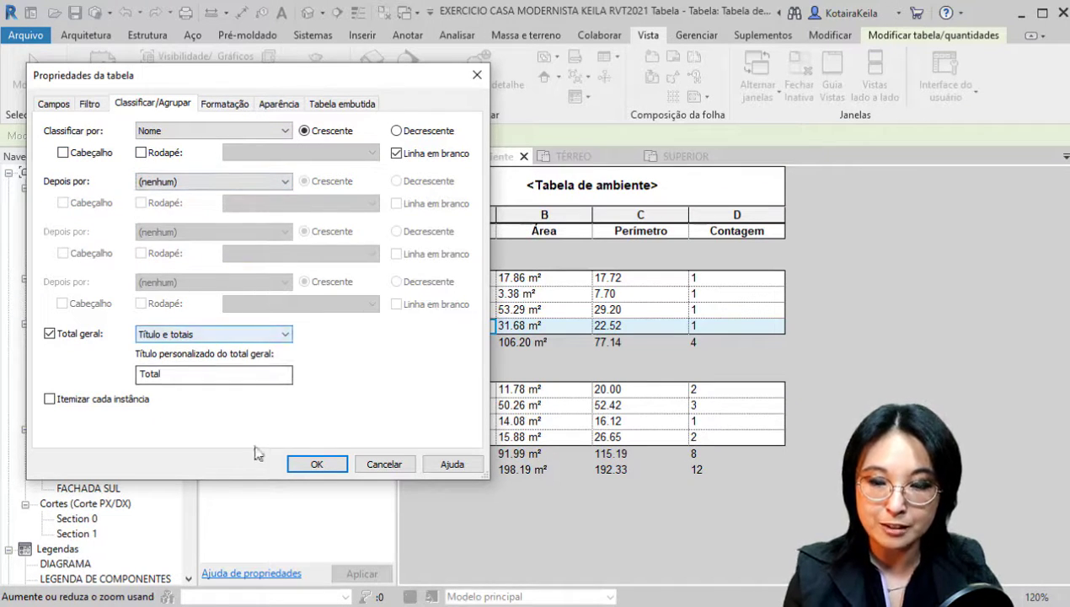
pyautogui.click(314, 464)
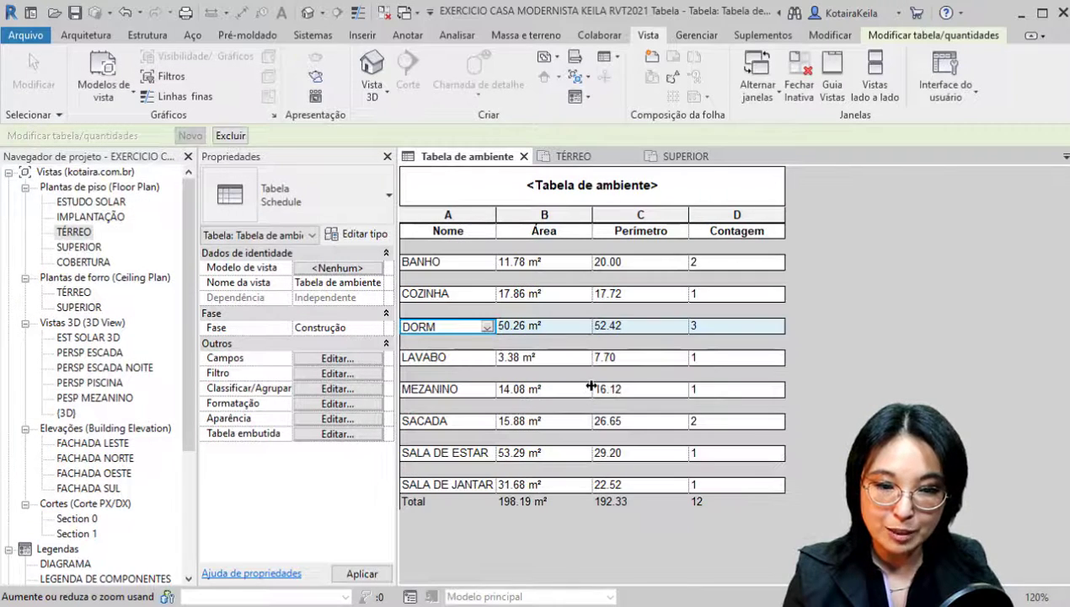
# Step: Remove the blank line between the Nome groups of the room schedule
pyautogui.click(354, 362)
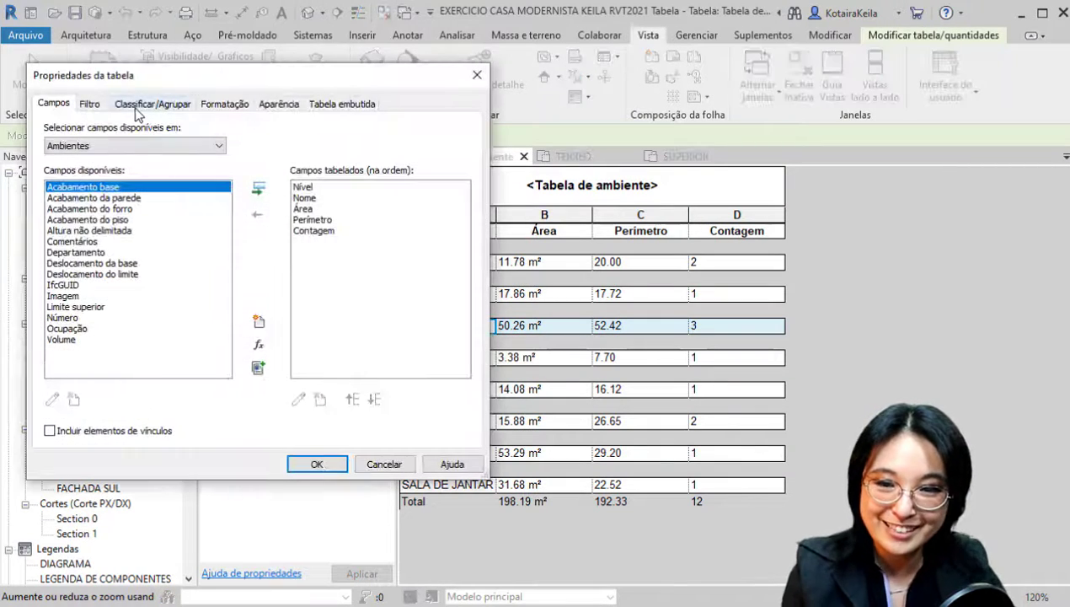
pyautogui.click(136, 106)
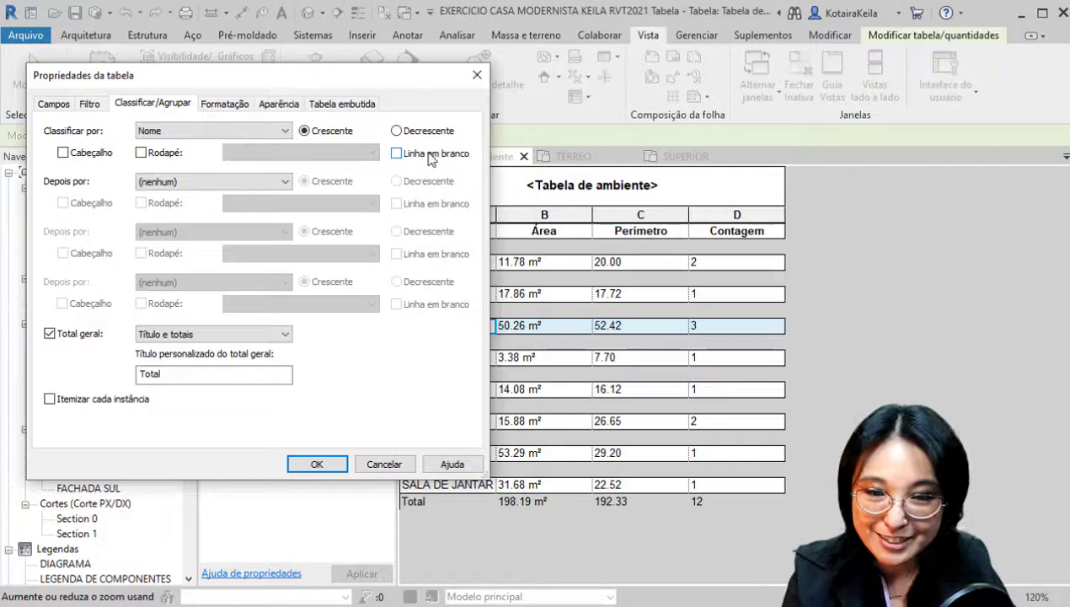
pyautogui.click(317, 462)
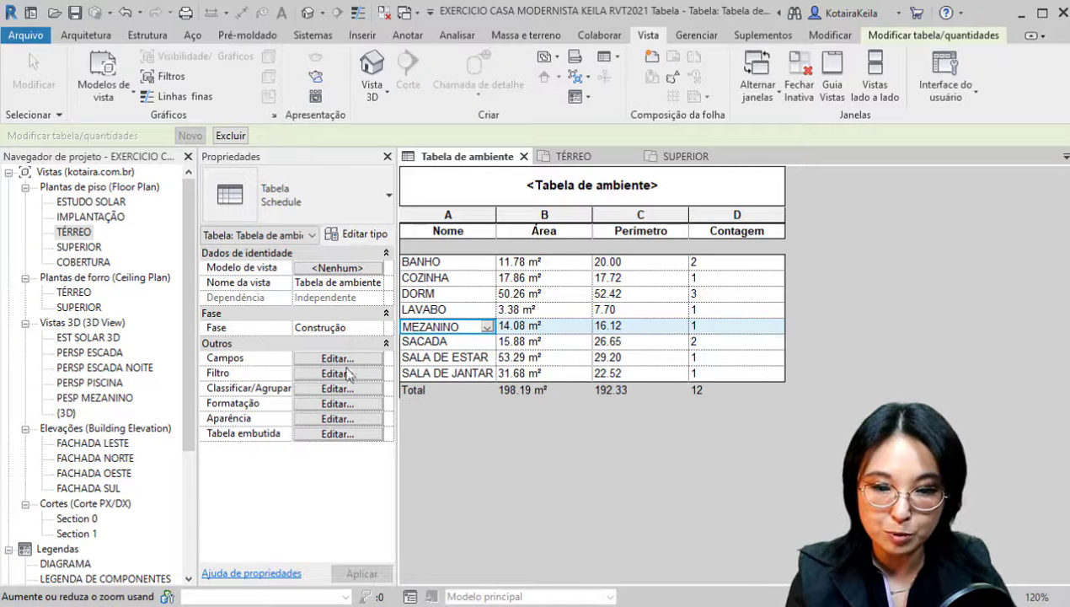
# Step: Sort the room schedule by Nível, with Nome as the second sorting level
pyautogui.click(347, 391)
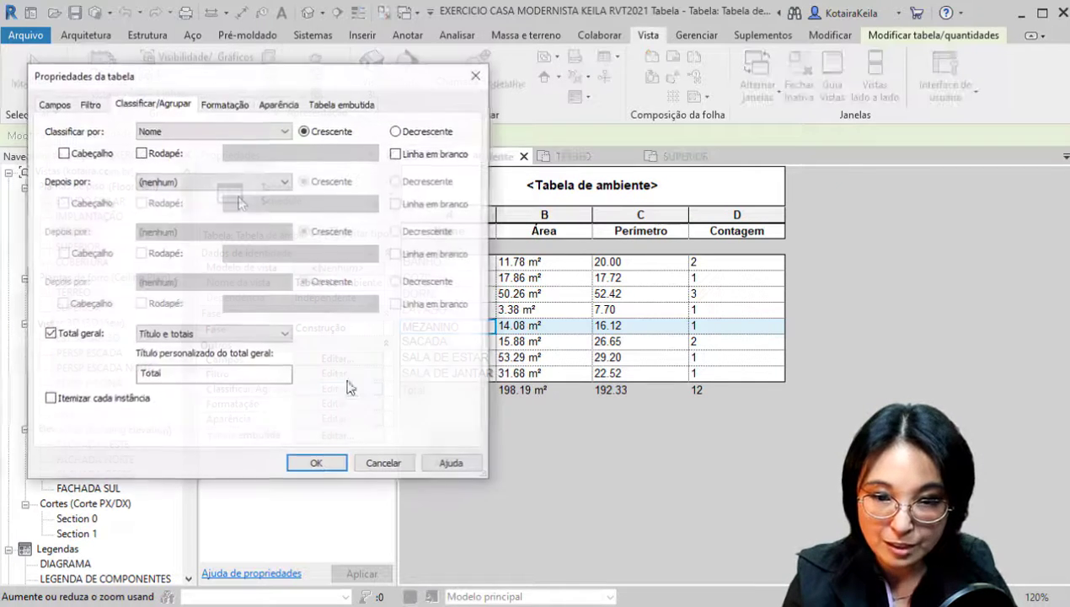
pyautogui.click(208, 182)
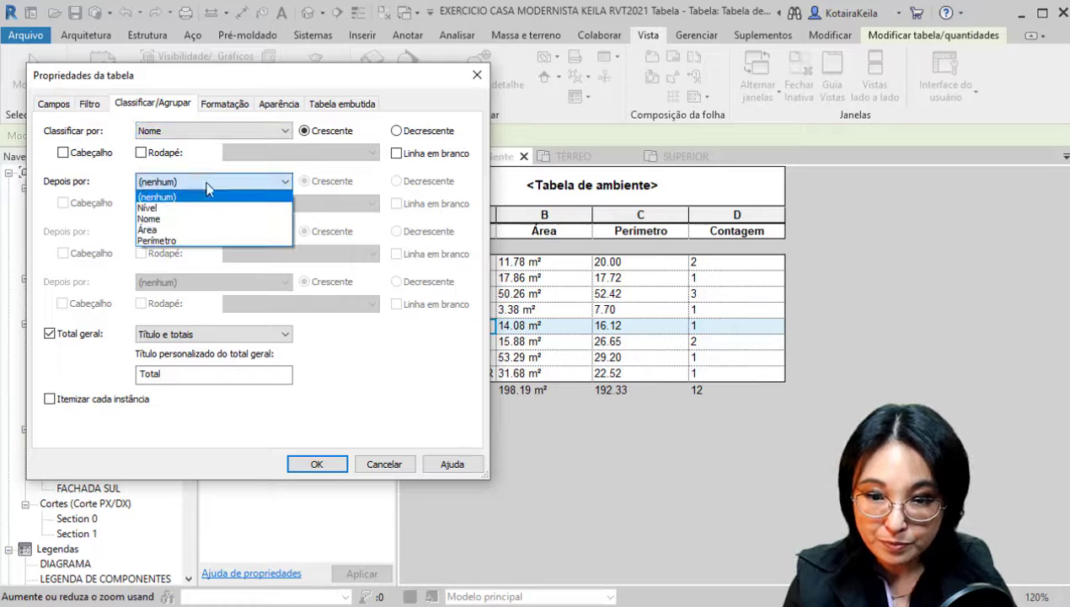
pyautogui.click(168, 218)
pyautogui.click(193, 127)
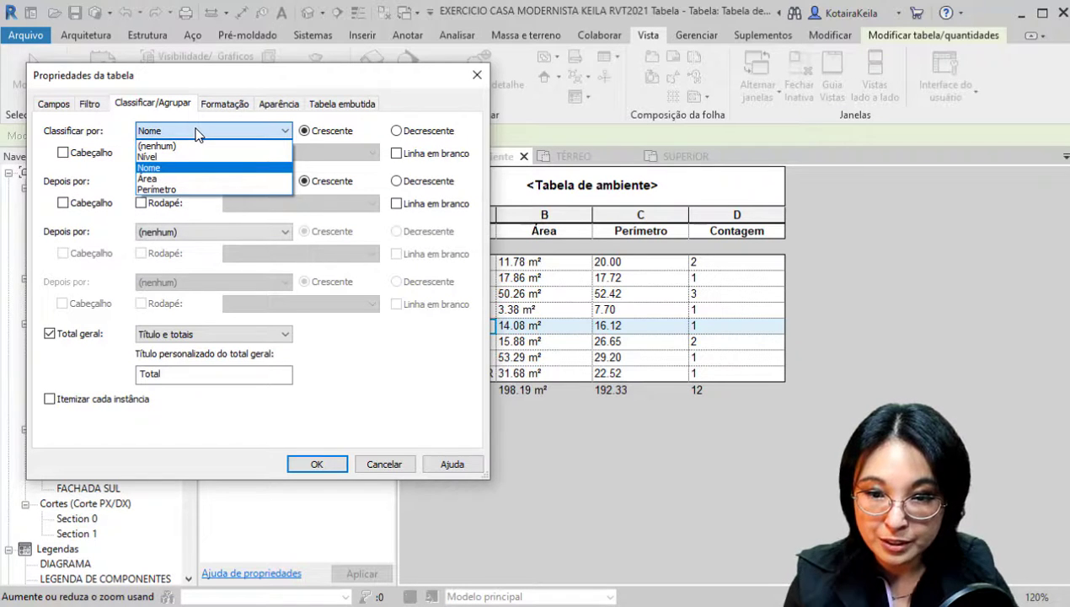
pyautogui.click(159, 156)
# Step: Give the Nível groups of the room schedule a header and a footer set to Somente totais
pyautogui.click(159, 153)
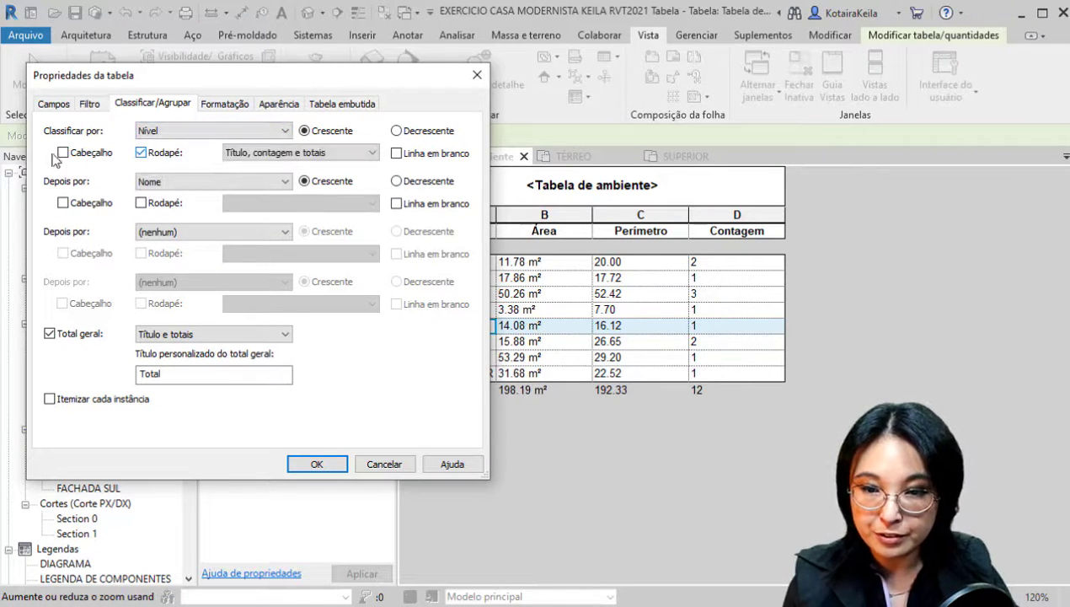
pyautogui.click(62, 152)
pyautogui.click(290, 153)
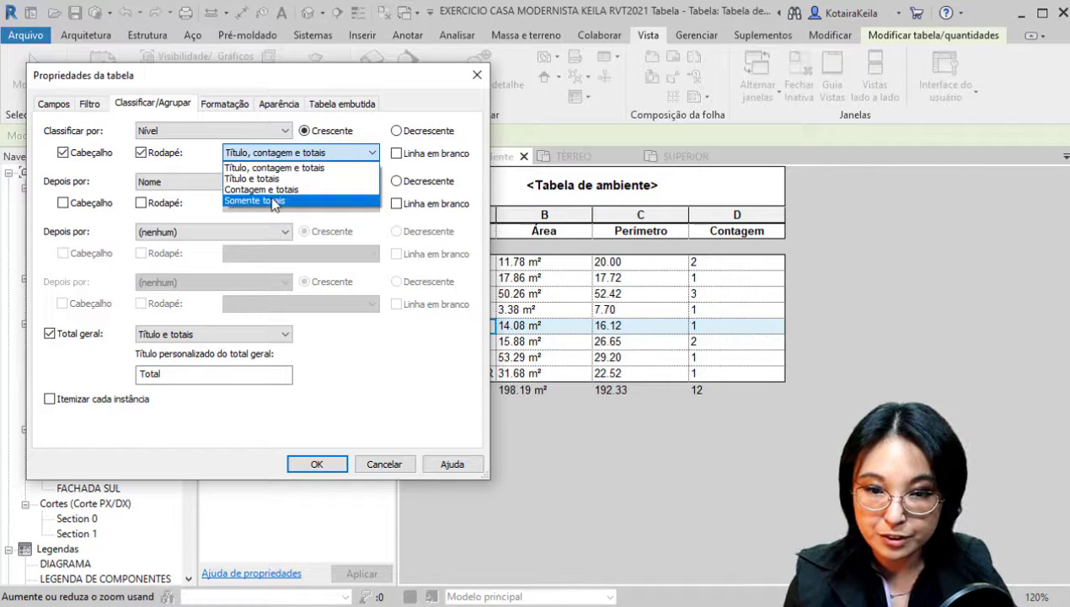
pyautogui.click(271, 200)
pyautogui.click(317, 464)
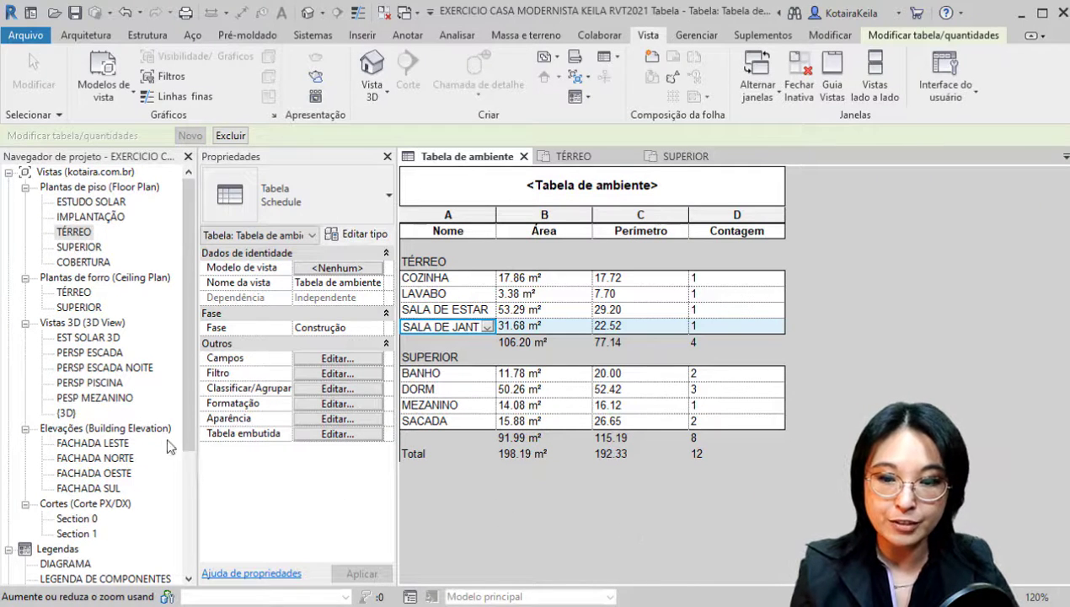
# Step: Open the default 3D view and select the upper-floor balcony railing to check its category
pyautogui.moveTo(189, 406); pyautogui.dragTo(185, 517)
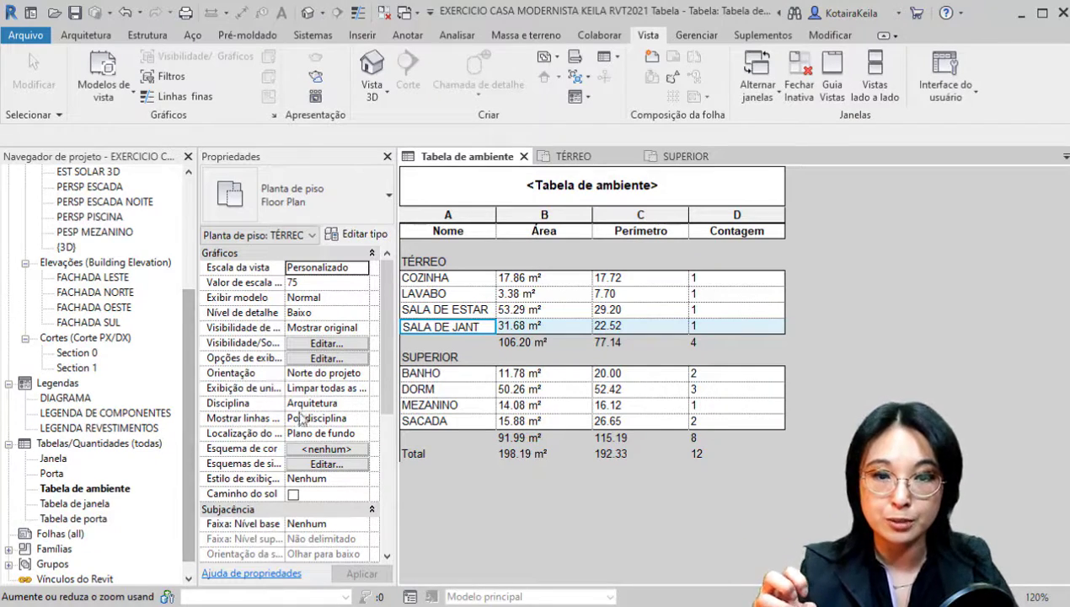
pyautogui.click(308, 12)
pyautogui.scroll(5, 690, 374)
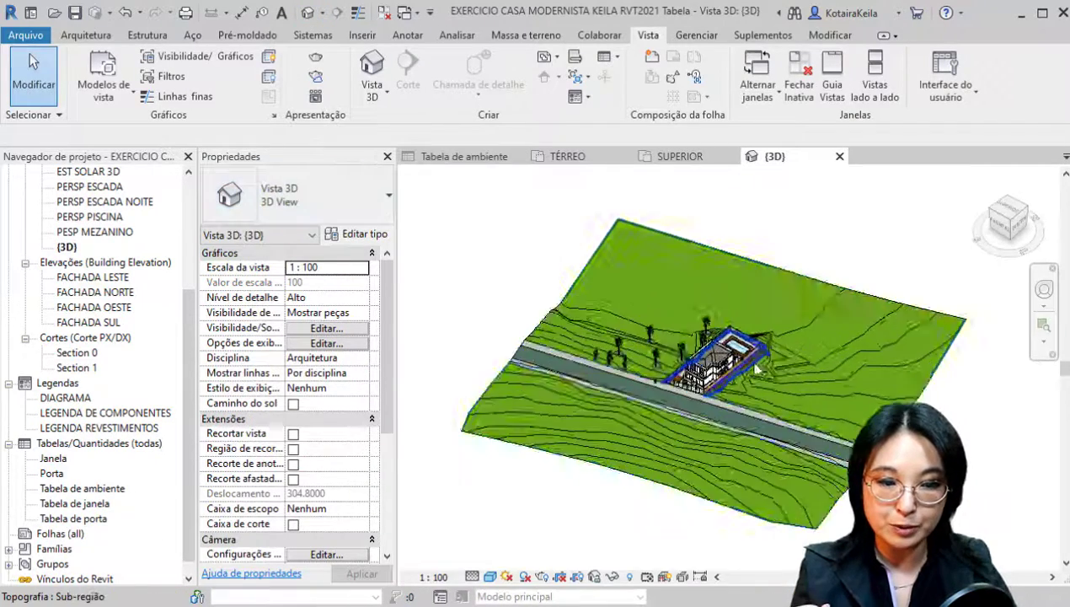
pyautogui.scroll(2, 690, 373)
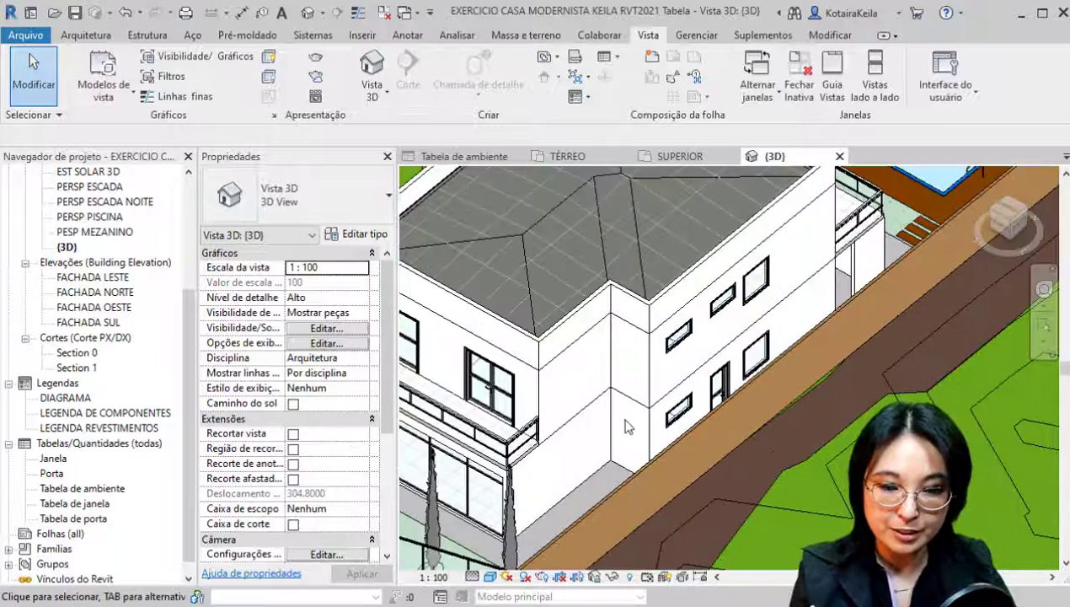
pyautogui.click(522, 436)
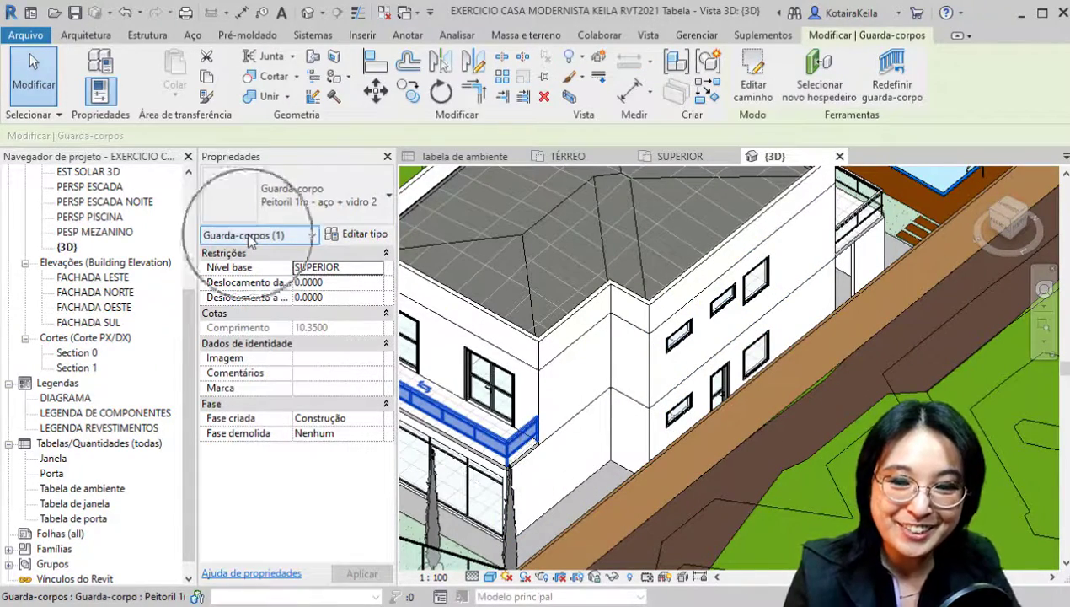
# Step: Select the swimming pool ladder in the 3D view and check its category
pyautogui.moveTo(759, 410); pyautogui.dragTo(638, 503, button='middle')
pyautogui.click(857, 265)
pyautogui.scroll(3, 876, 249)
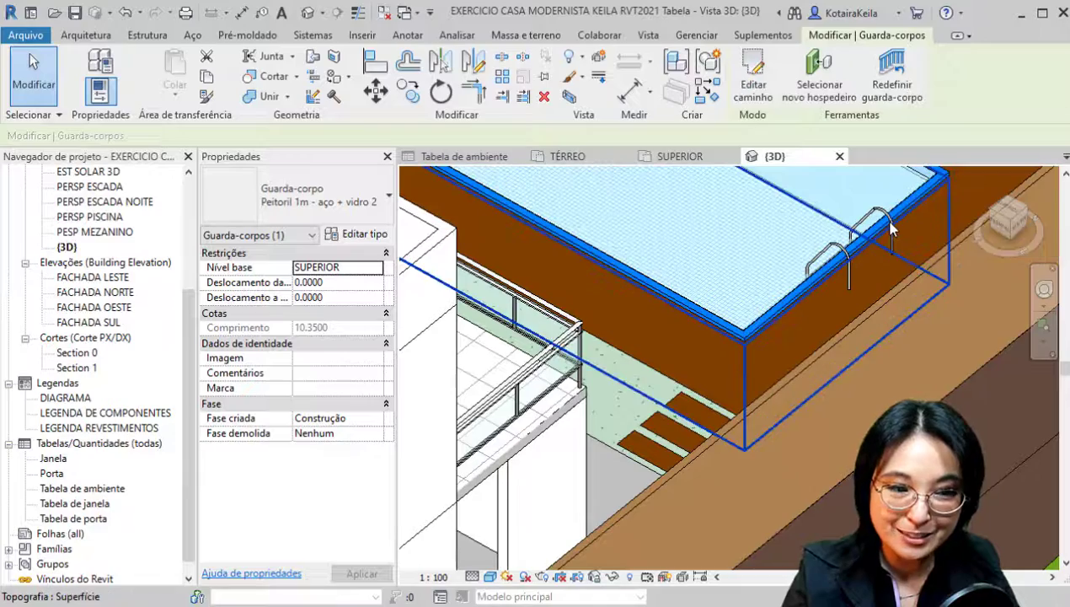
pyautogui.click(895, 239)
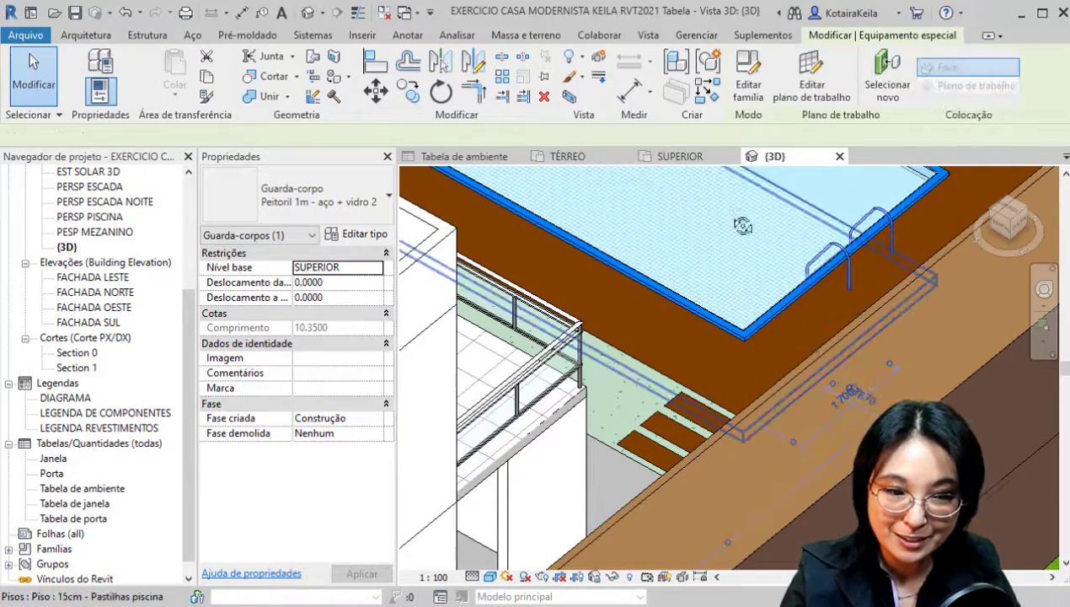
pyautogui.keyDown('shift'); pyautogui.moveTo(895, 238); pyautogui.dragTo(782, 262, button='middle'); pyautogui.keyUp('shift')
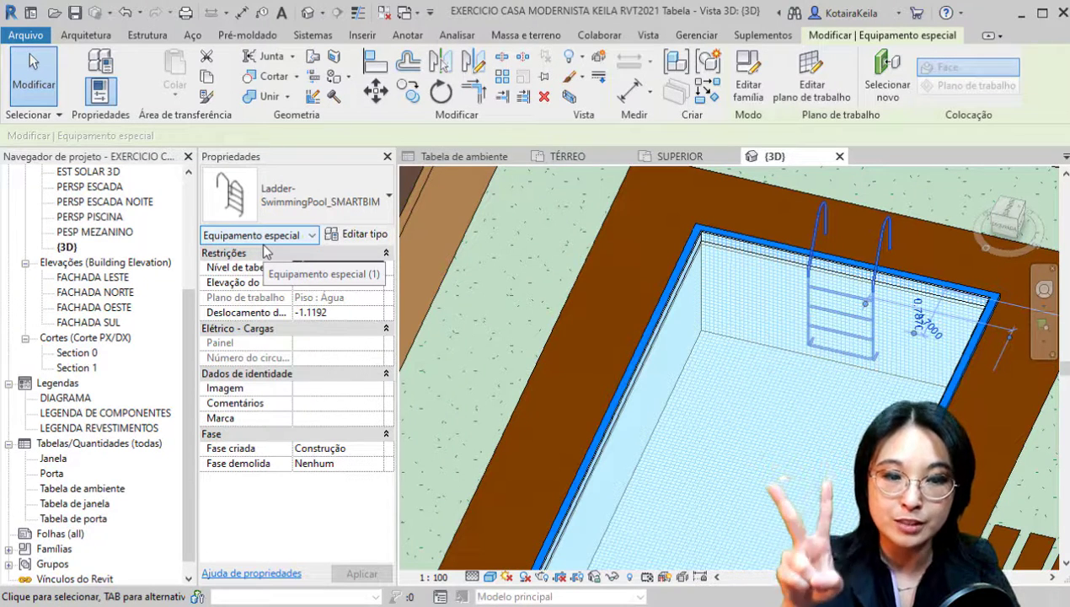
pyautogui.click(264, 256)
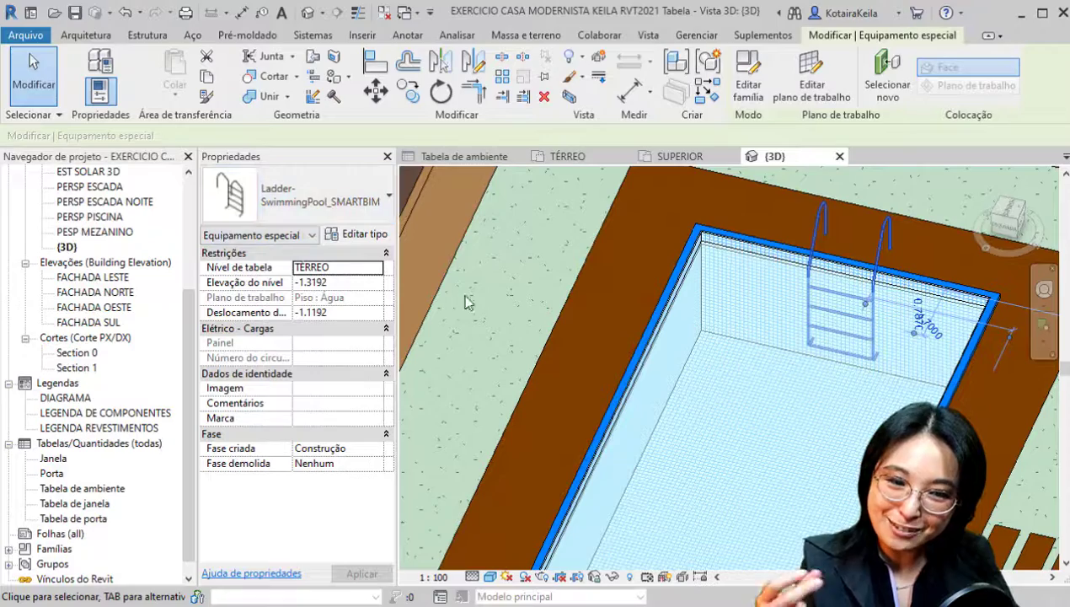
# Step: Select the house roof and a palm tree outside the boundary wall to check their categories
pyautogui.scroll(-5, 484, 324)
pyautogui.scroll(-3, 485, 328)
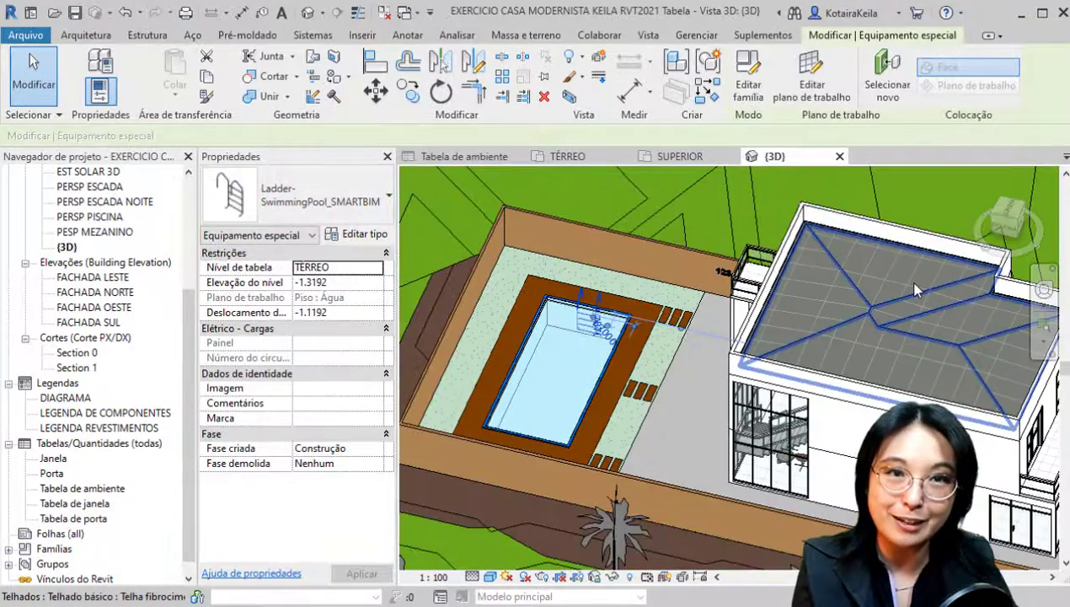
pyautogui.click(915, 289)
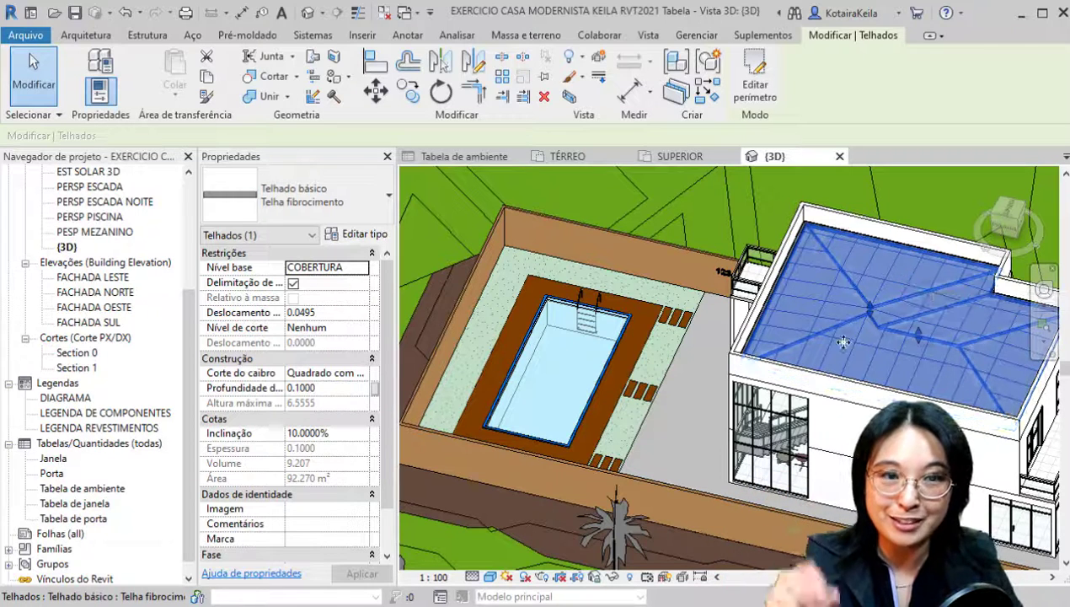
pyautogui.moveTo(836, 346); pyautogui.dragTo(680, 202, button='middle')
pyautogui.click(497, 396)
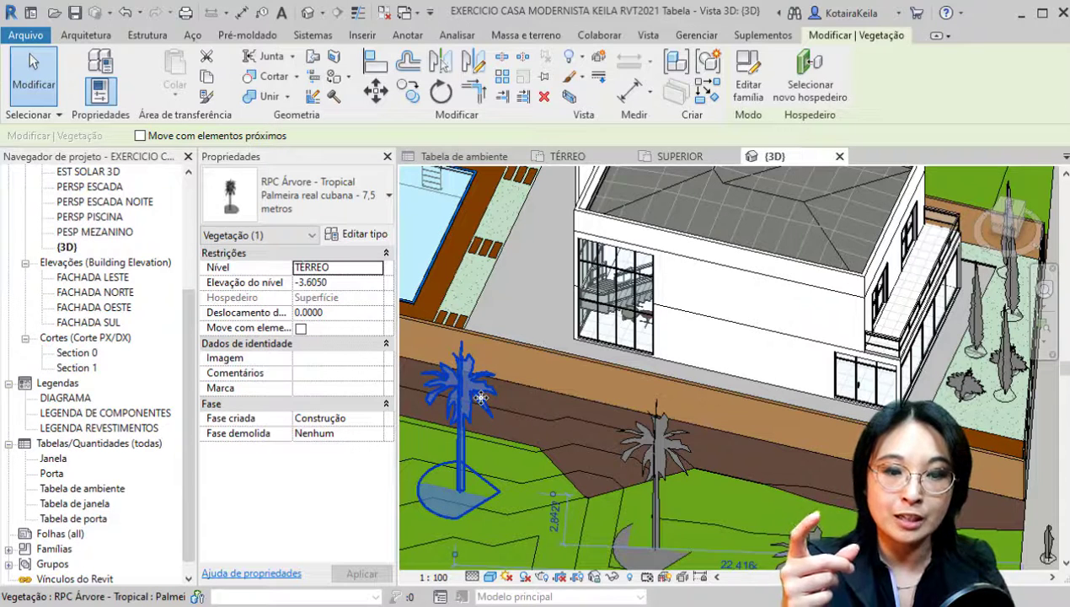
# Step: Check the boundary wall's category and the layer structure of its 15cm - Bruta type, leaving the type unchanged
pyautogui.click(596, 400)
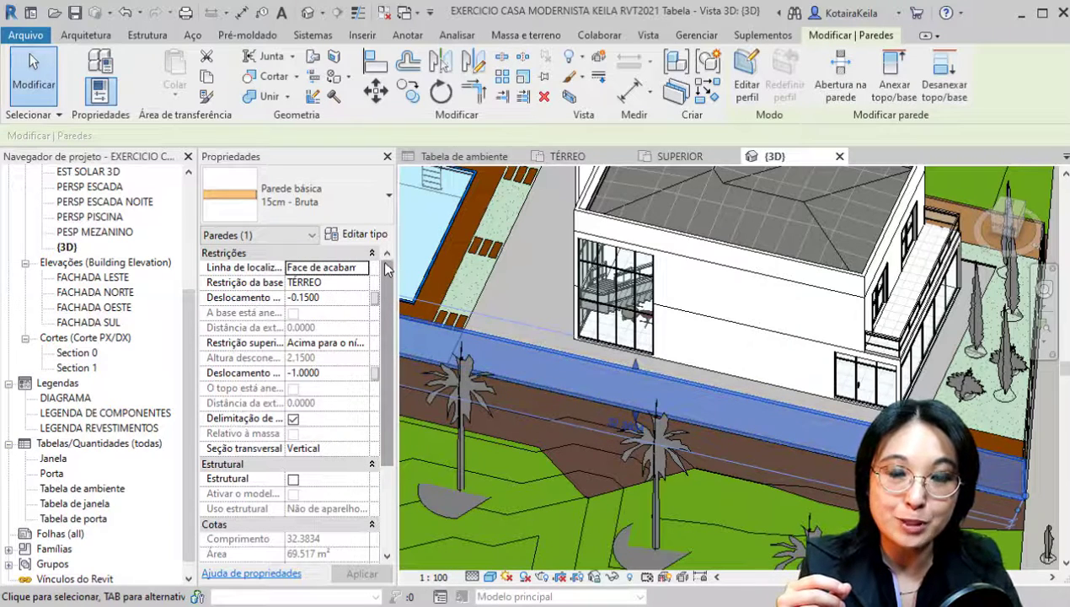
pyautogui.press('ctrl')
pyautogui.press('ctrl')
pyautogui.press('ctrl')
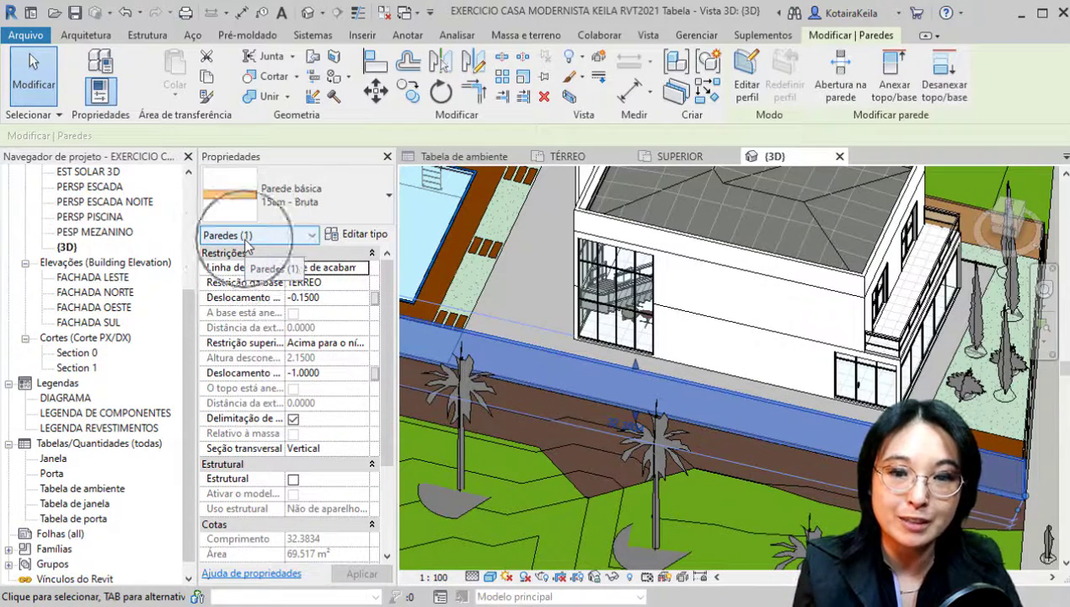
pyautogui.press('ctrl')
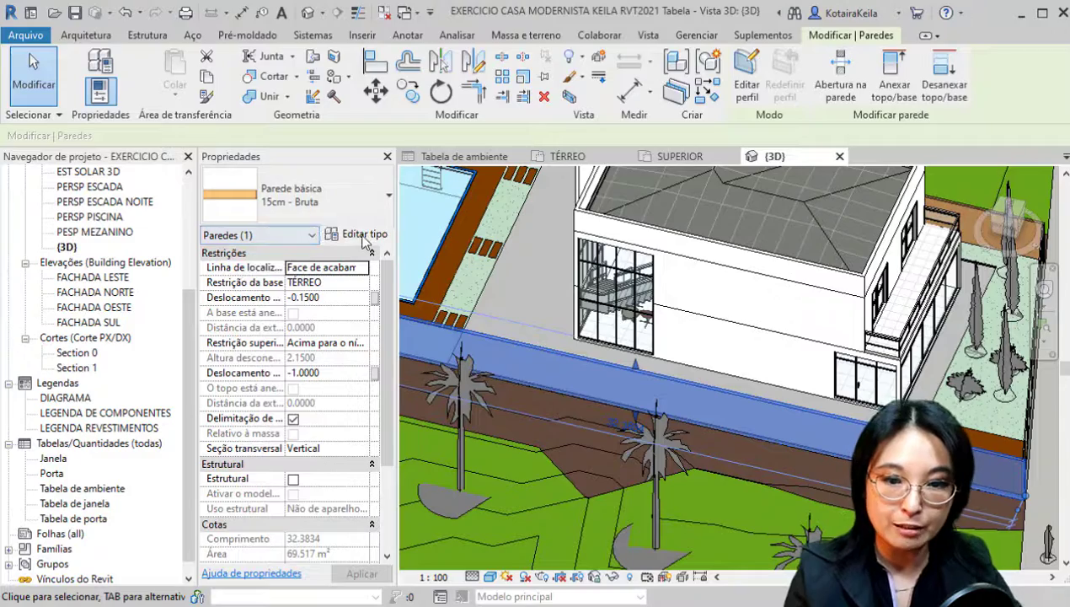
pyautogui.click(341, 234)
pyautogui.click(614, 235)
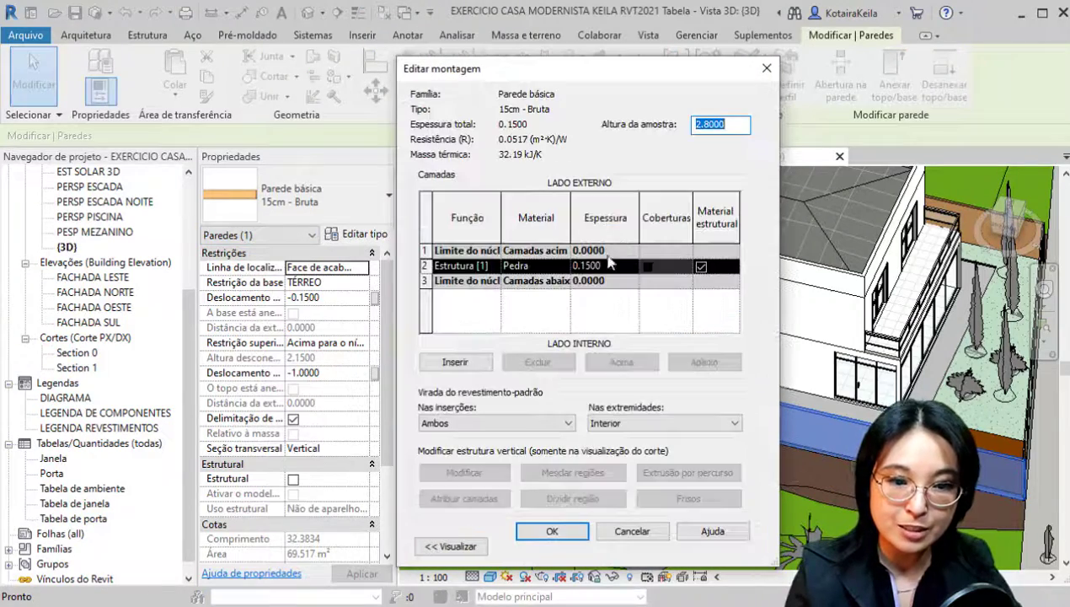
pyautogui.click(628, 531)
pyautogui.click(630, 544)
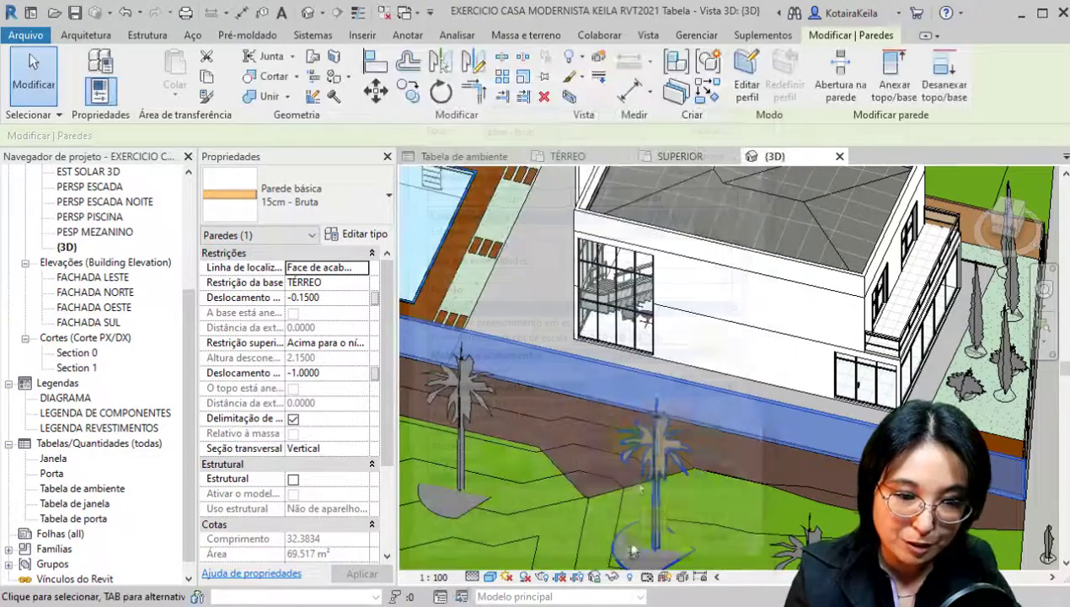
# Step: Examine the layers and materials of the house's upper wall type 15cm in an enlarged structure dialog
pyautogui.click(712, 244)
pyautogui.click(367, 239)
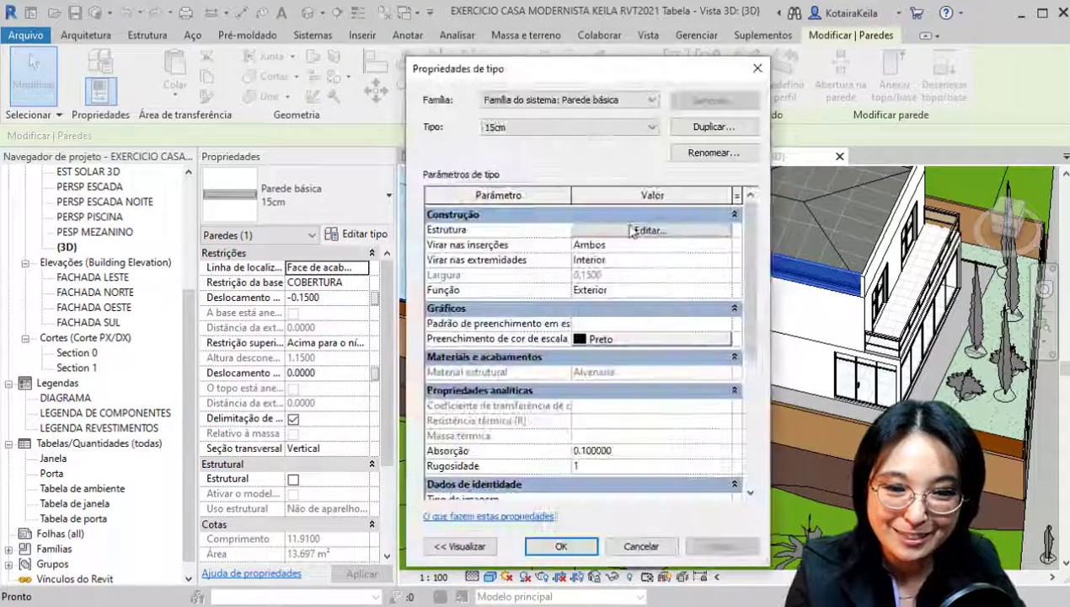
pyautogui.click(630, 229)
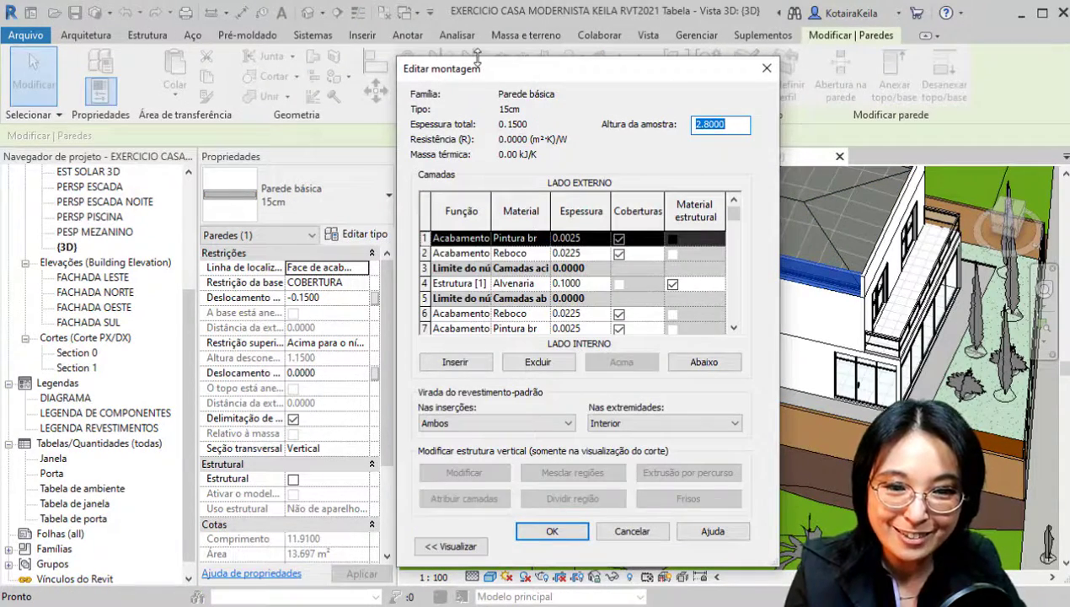
pyautogui.moveTo(476, 55); pyautogui.dragTo(476, 1)
pyautogui.click(538, 171)
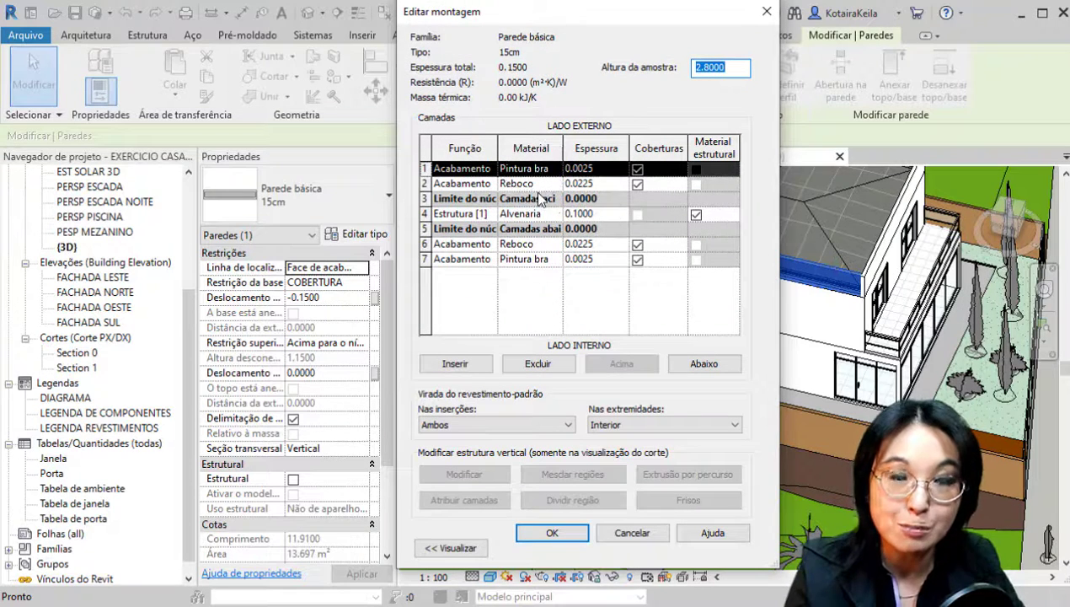